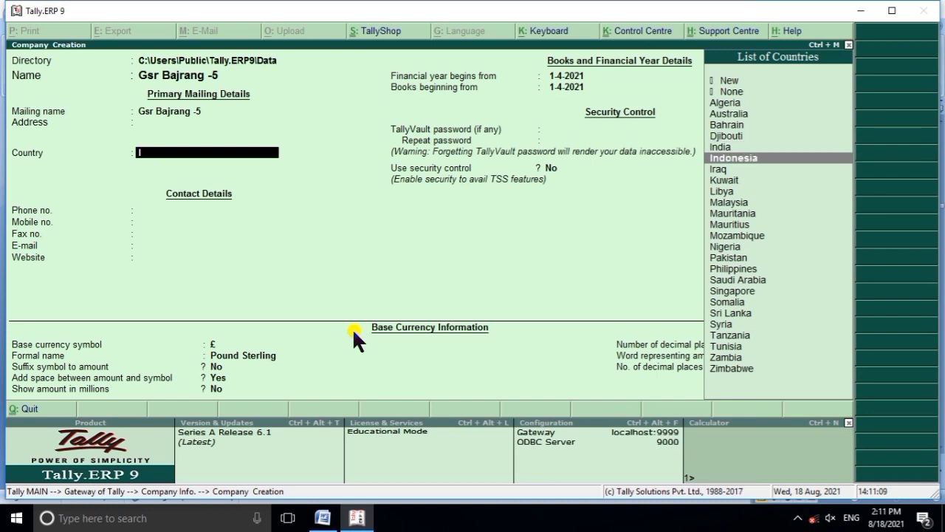
Step: Set the new company's country to India and its state to Uttar Pradesh
key(Up)
key(Down)
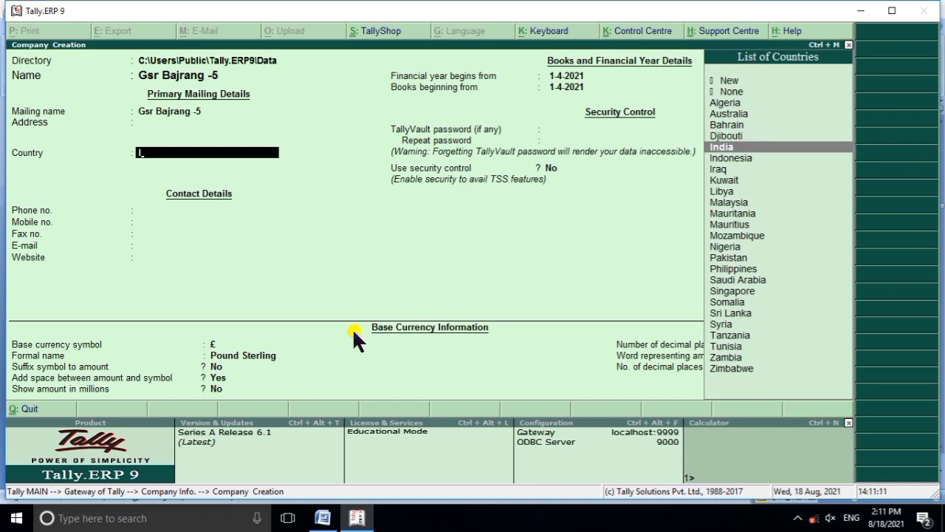
key(Return)
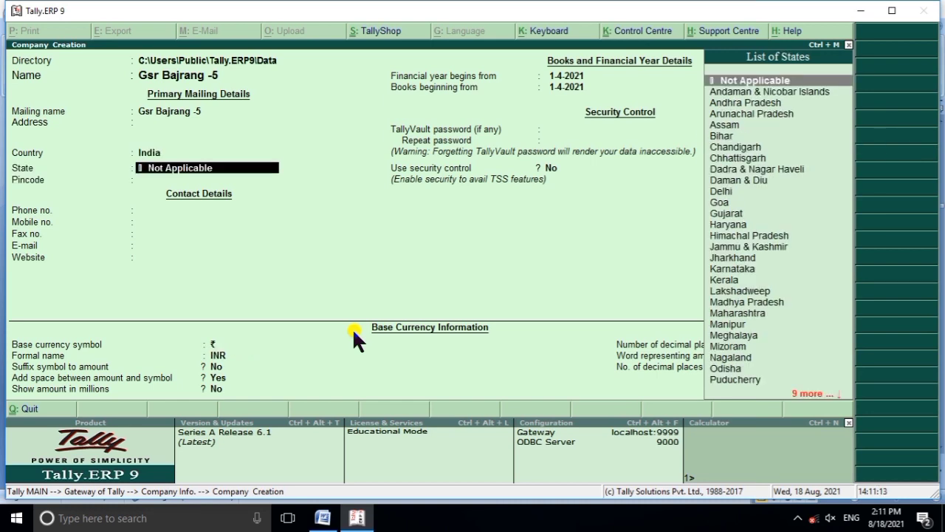
text(U)
key(Down)
key(Down)
key(Return)
key(Return)
key(Return)
key(Return)
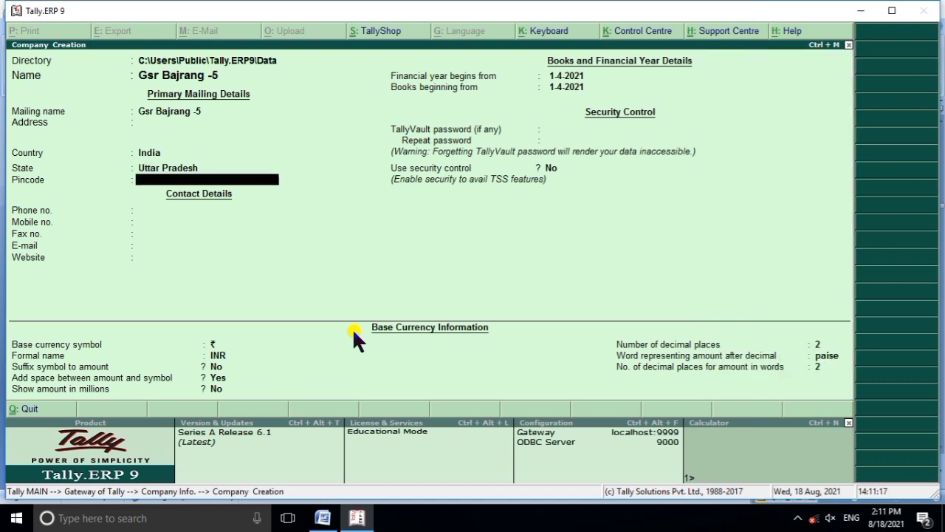
Step: Leave the remaining company details blank or at their defaults, with security control at No, and accept the company creation
key(Return)
key(Return)
key(Return)
key(Return)
key(Return)
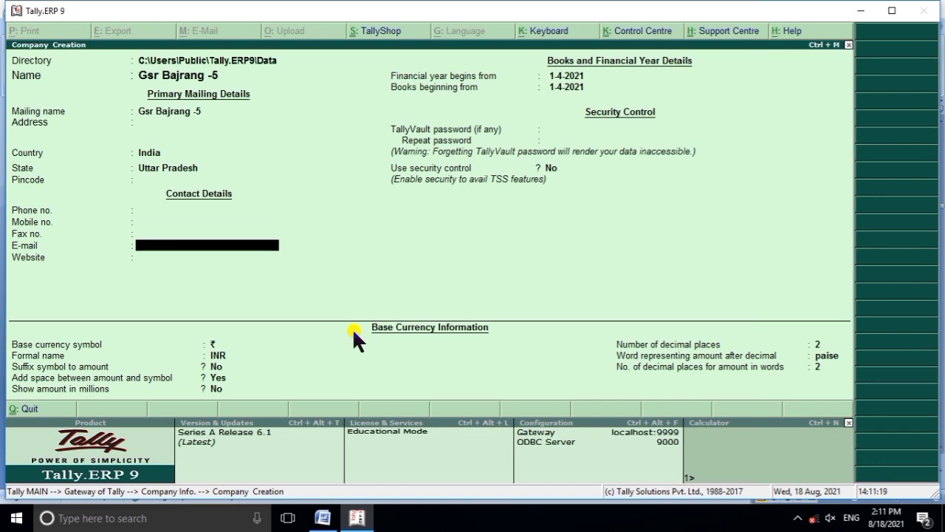
key(Return)
key(Return)
key(Return)
key(Return)
key(Return)
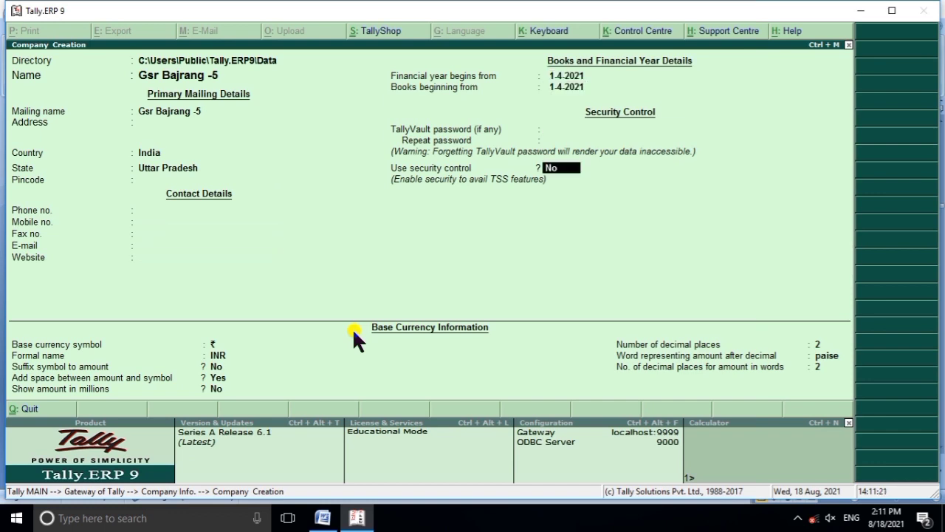
key(Return)
key(Return)
key(Return)
key(Return)
key(Return)
key(Return)
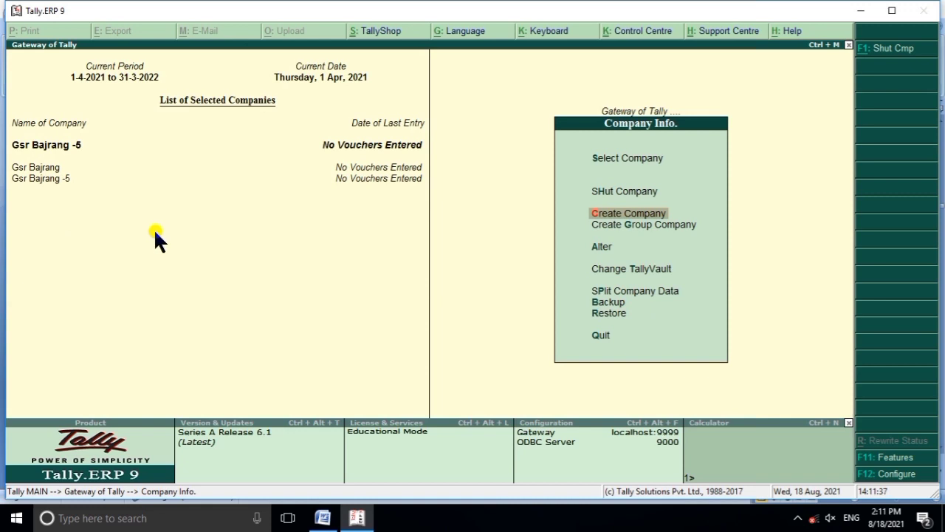
Step: Shut the company Gsr Bajrang and return to the Gateway of Tally
key(h)
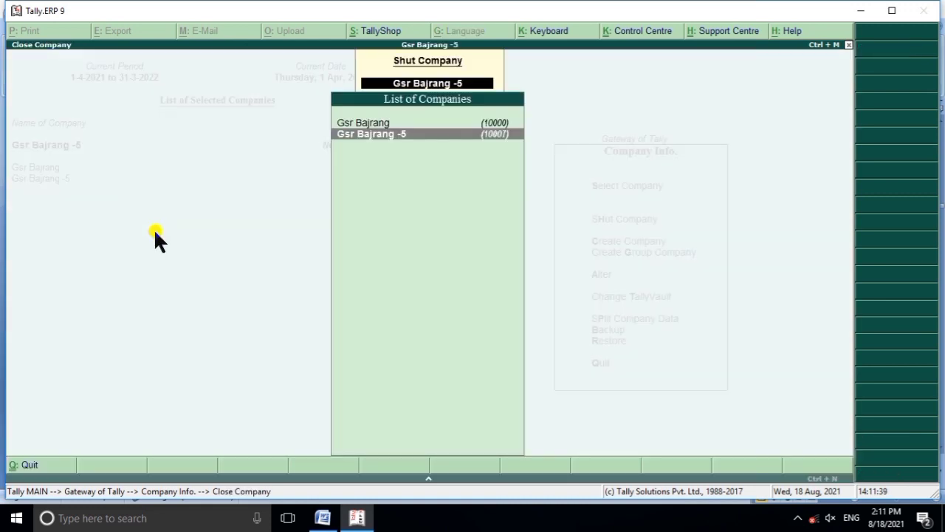
key(Up)
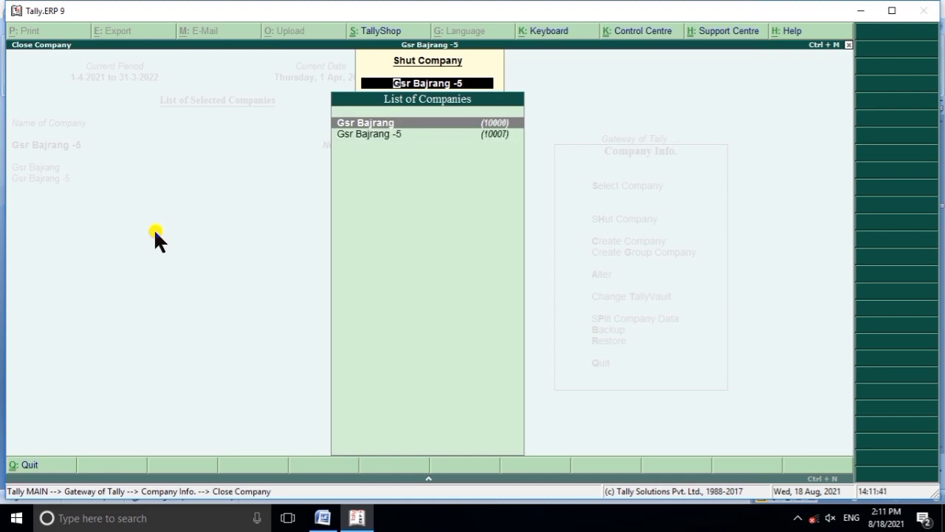
key(Return)
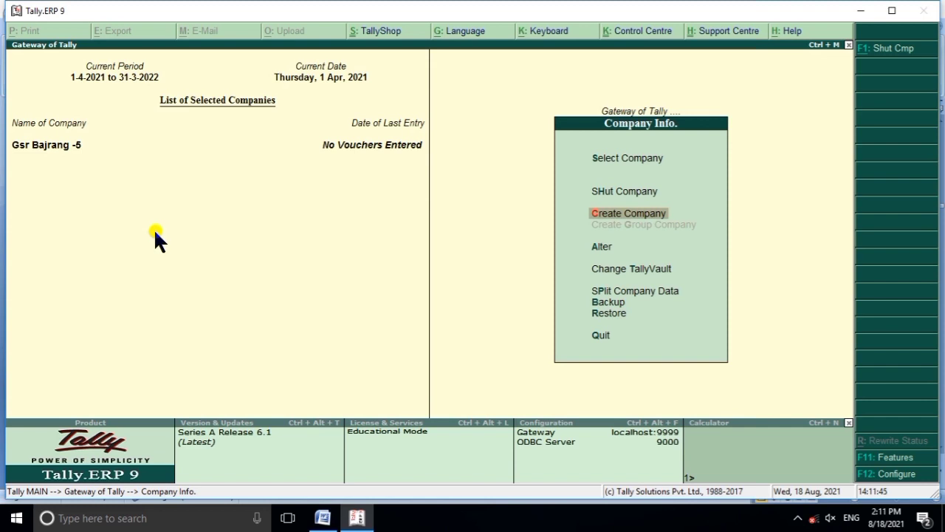
key(Escape)
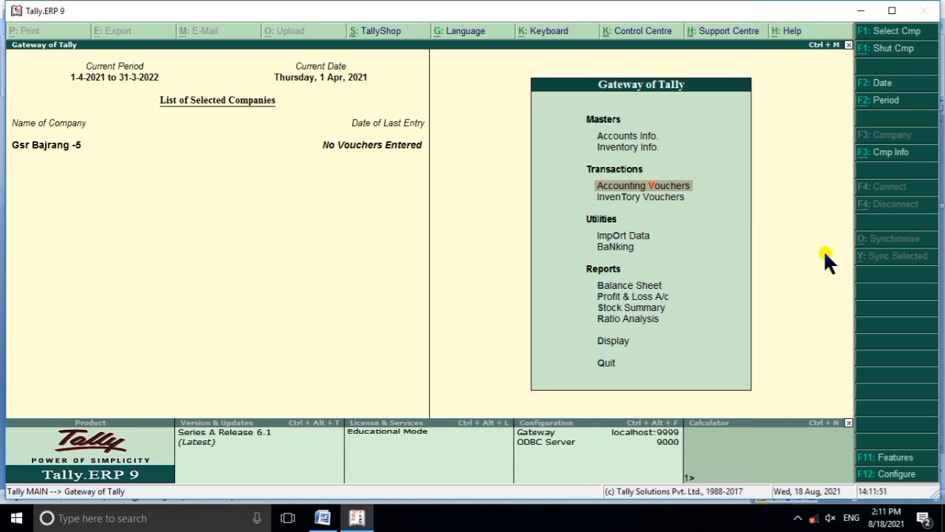
Step: Open multiple ledger creation from the accounts masters, under the group All Items
key(Up)
key(Up)
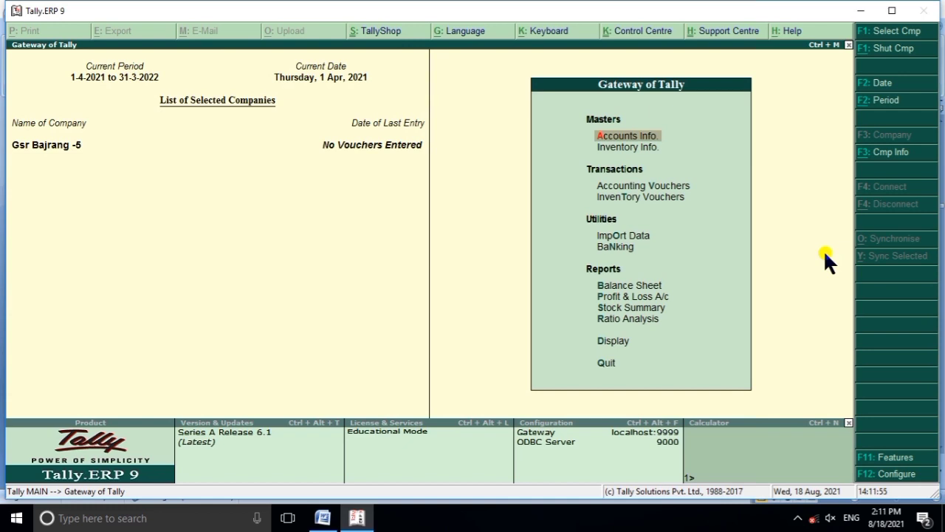
key(Return)
key(Down)
key(Return)
key(Down)
key(Down)
key(Down)
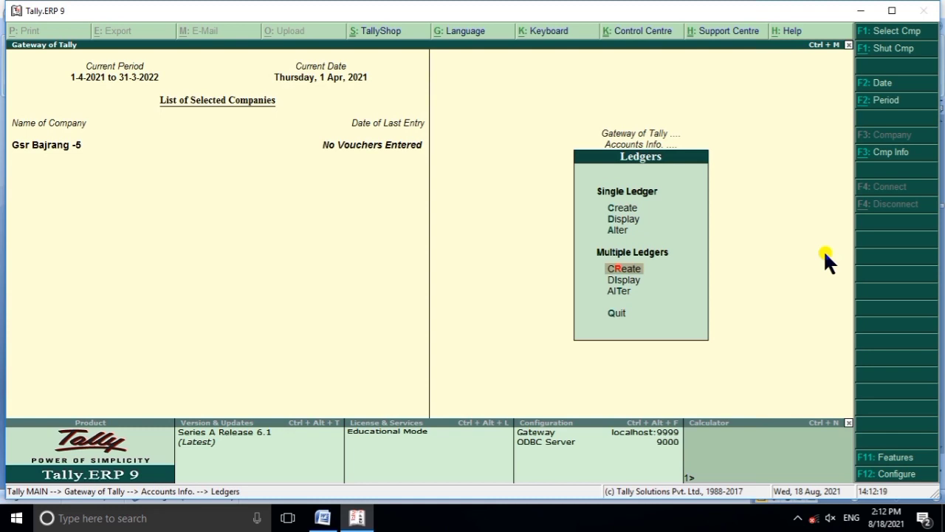
key(Return)
key(Return)
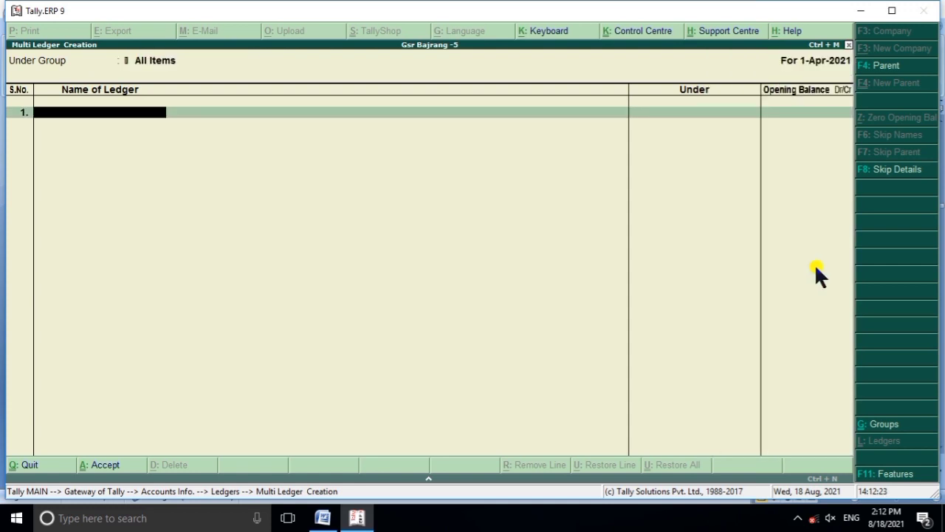
Step: Consult the solved Account – 5 journal table in Word, and back in Tally add a Purchase ledger under Purchase Accounts
click(322, 519)
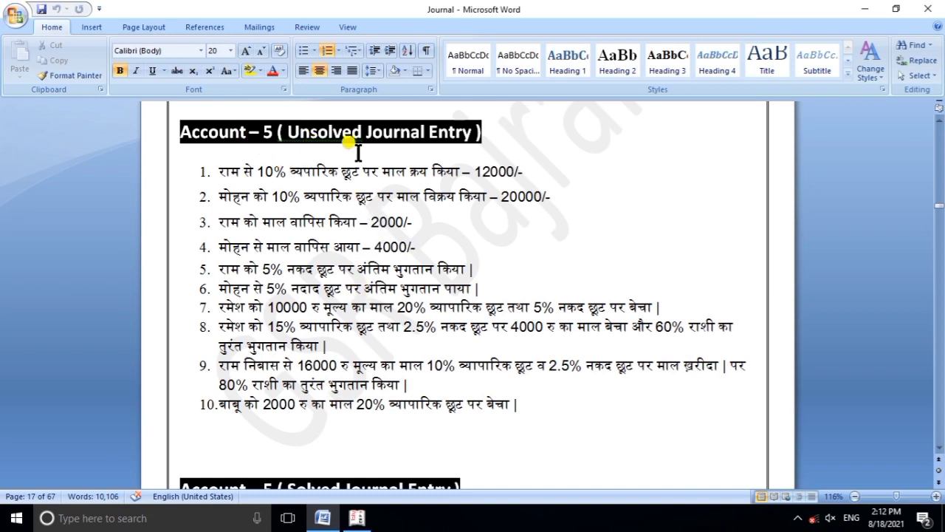
scroll(317, 325, down, 8)
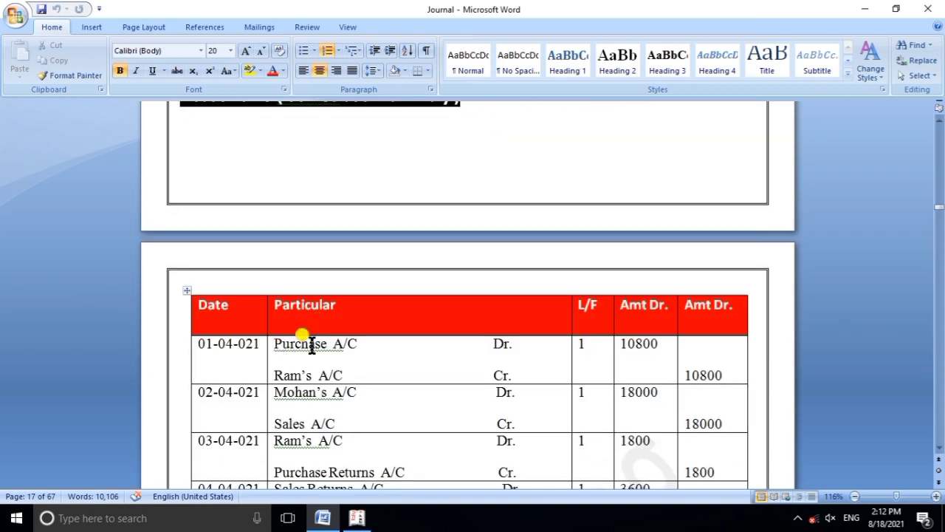
scroll(536, 412, down, 3)
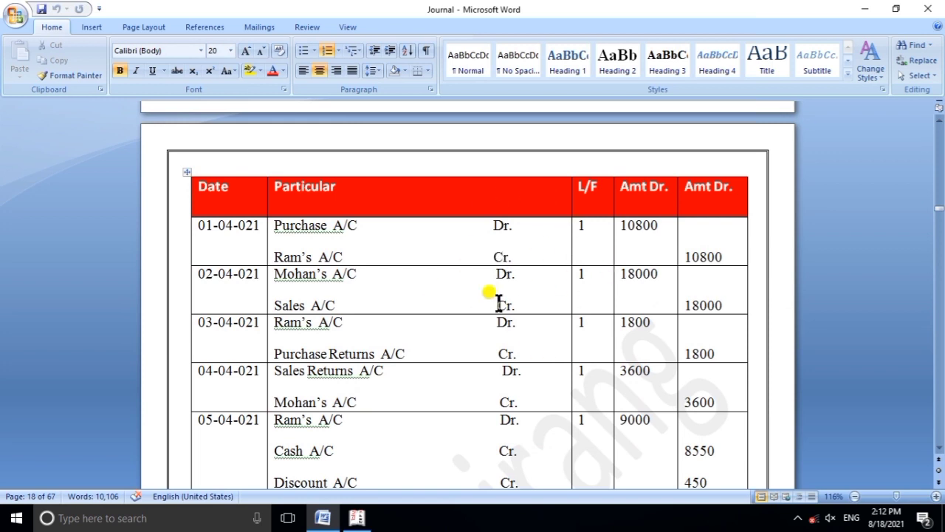
scroll(331, 258, down, 1)
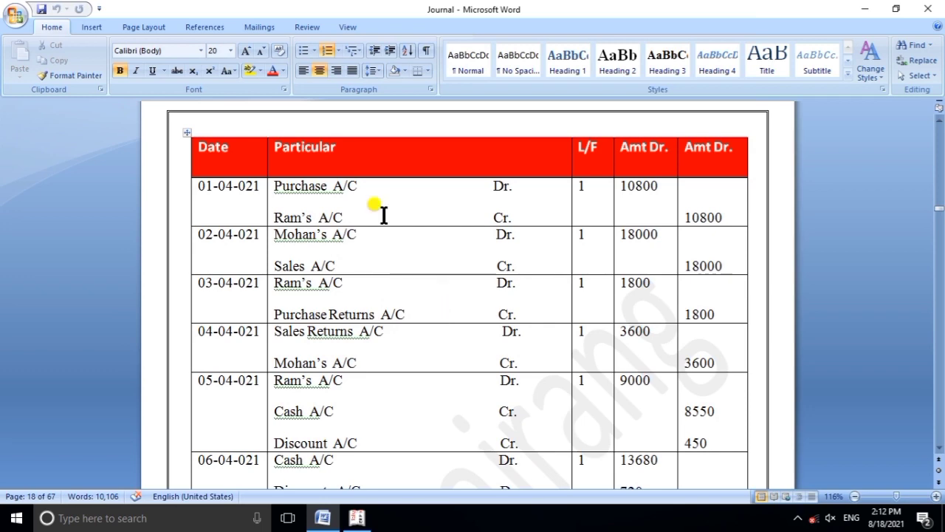
click(356, 518)
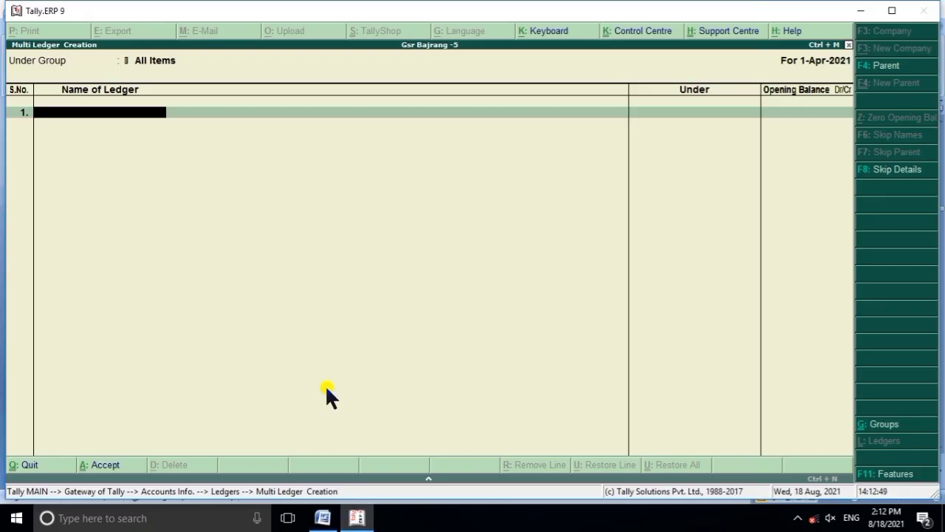
text(Purchase)
key(Return)
text(P)
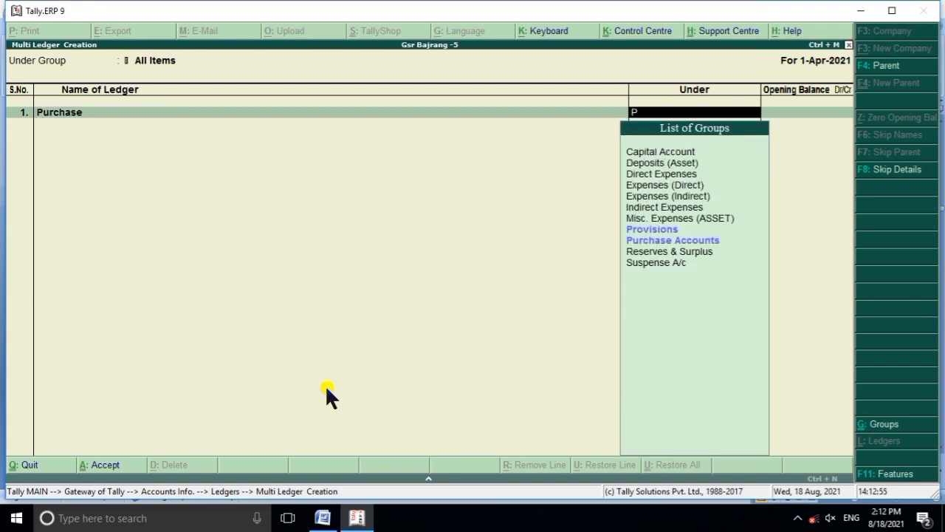
key(Down)
key(Return)
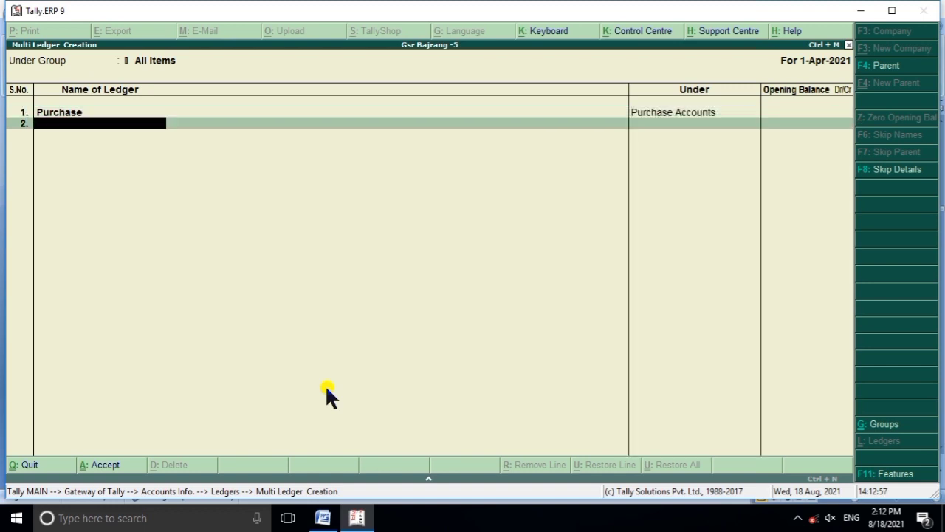
Step: Add a ledger in the name of the supplier from the 01-04-021 journal entry under Sundry Creditors
text(Ram)
key(Return)
text(S)
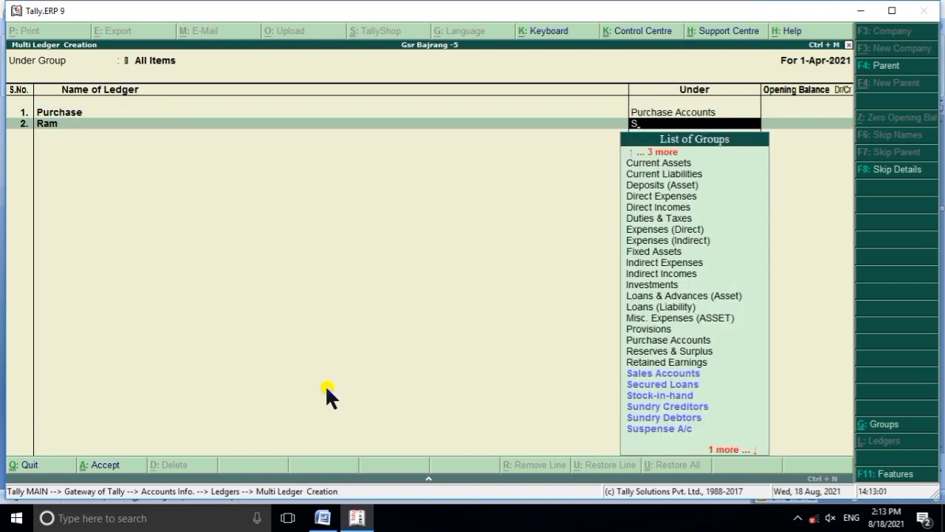
key(Down)
key(Down)
key(Down)
key(Down)
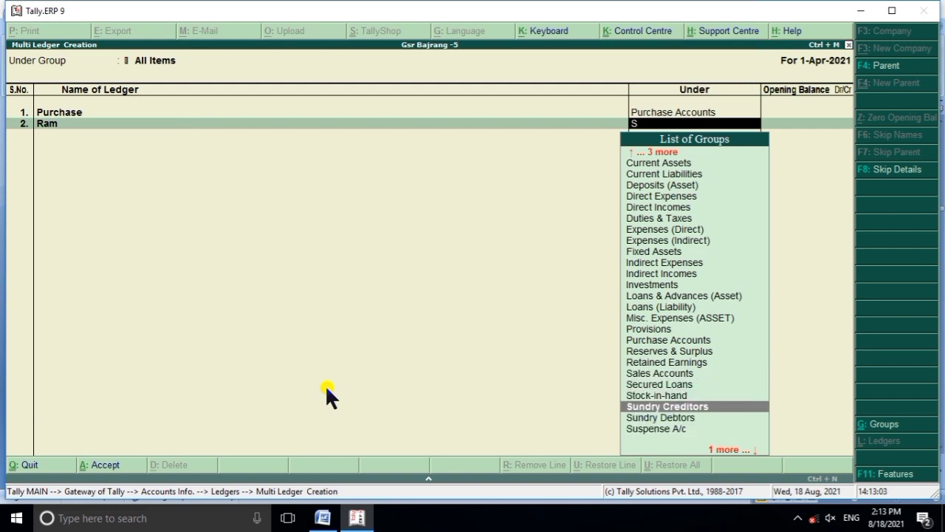
key(Return)
key(Return)
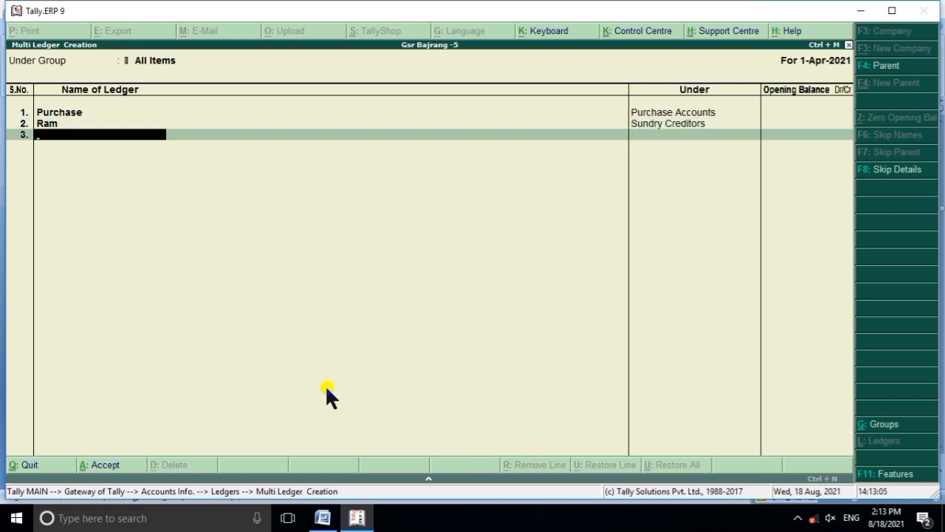
Step: Check the 02-04-021 journal entry in Word, and in Tally add the customer's ledger under Sundry Debtors
click(355, 516)
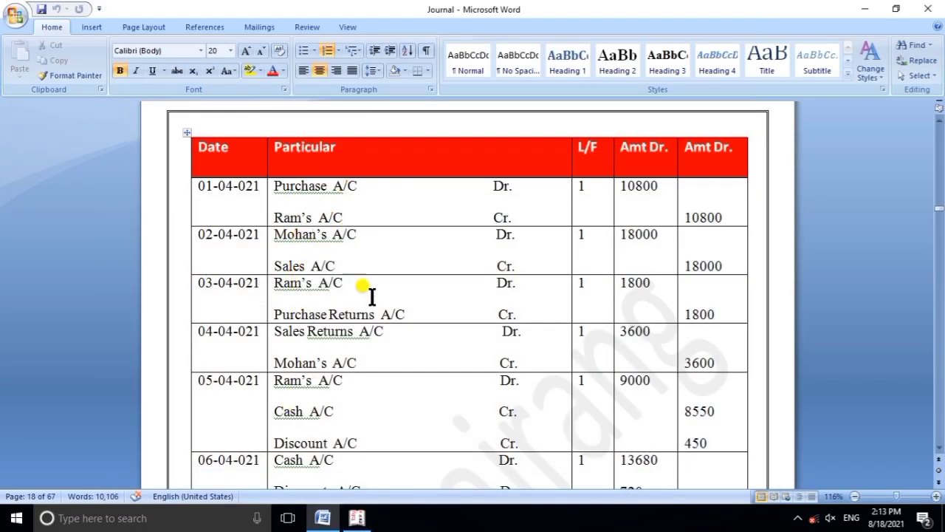
click(357, 518)
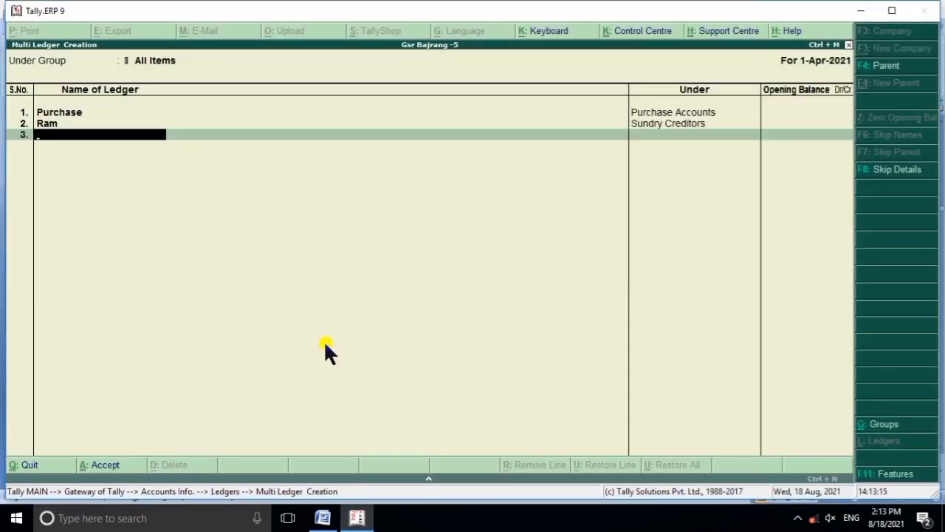
text(Mohan)
key(Return)
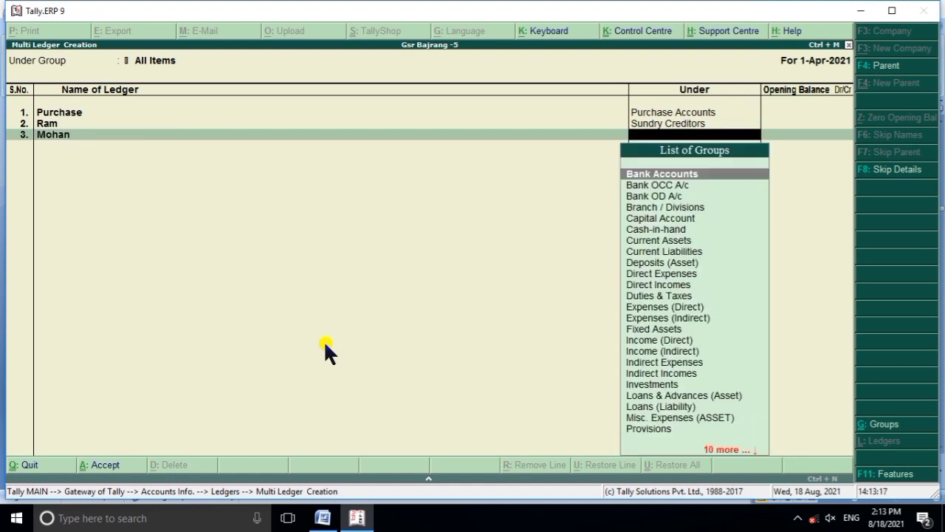
text(S)
key(Down)
key(Down)
key(Down)
key(Down)
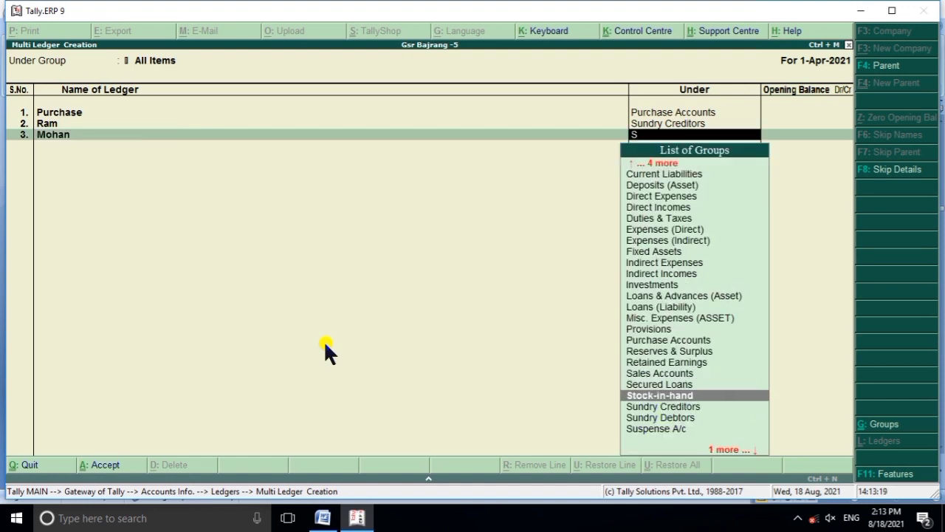
key(Down)
key(Return)
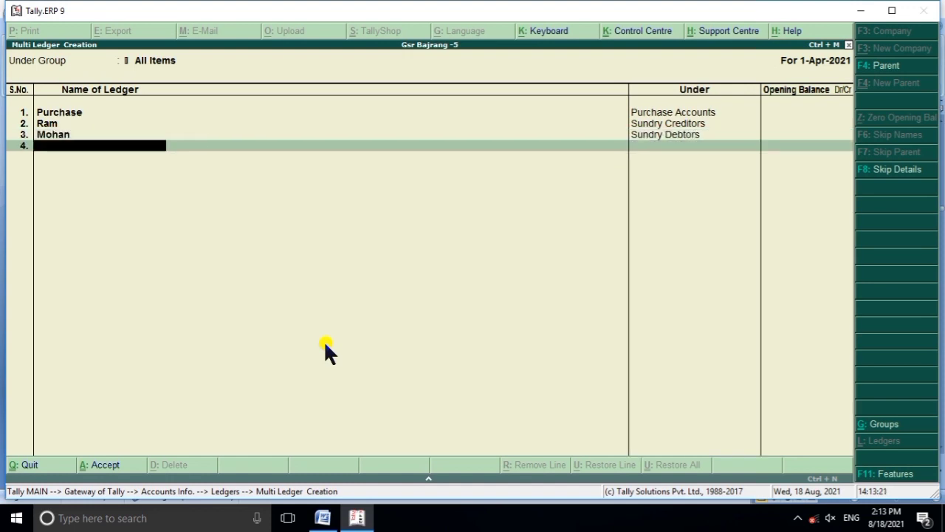
Step: Add a Sales ledger under the Sales Accounts group
text(Sales)
key(Return)
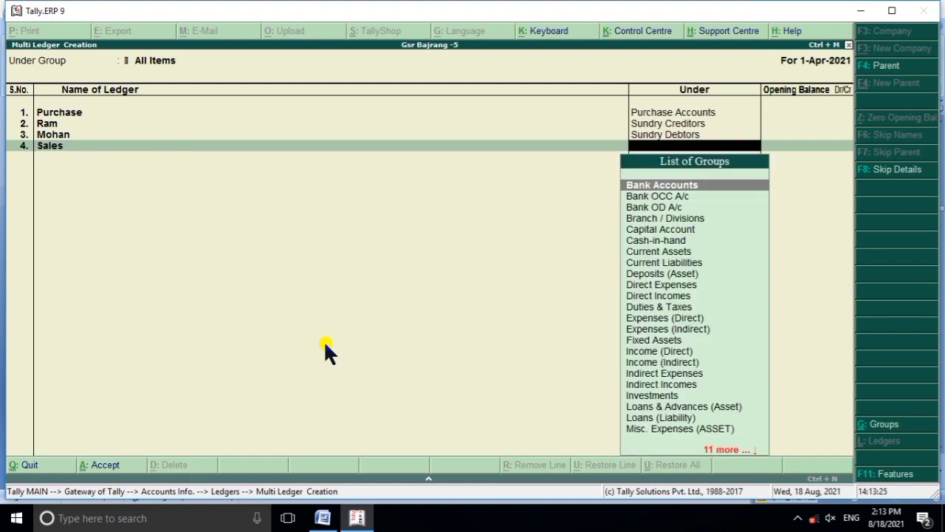
key(Return)
key(BackSpace)
text(S)
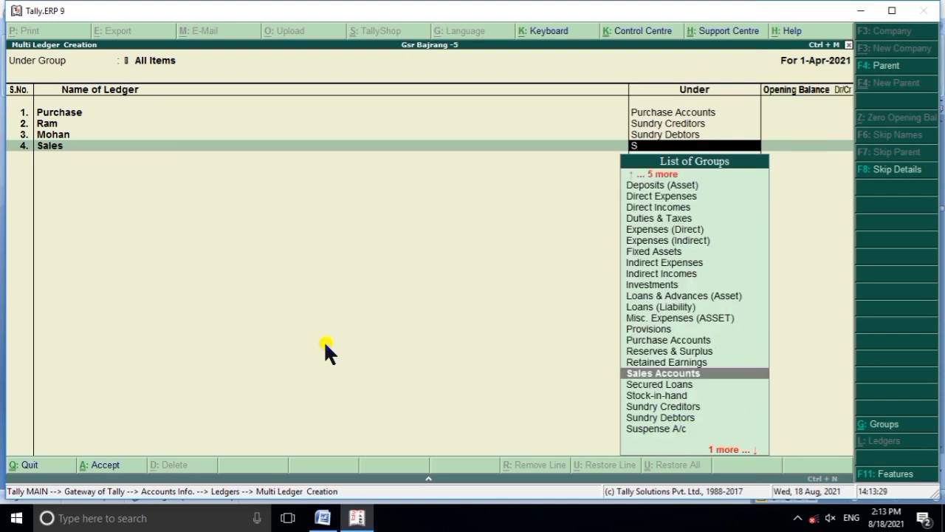
key(Return)
Step: Check the 03-04-021 journal entry in Word, and in Tally add a Purchase Return ledger under Purchase Accounts
click(353, 518)
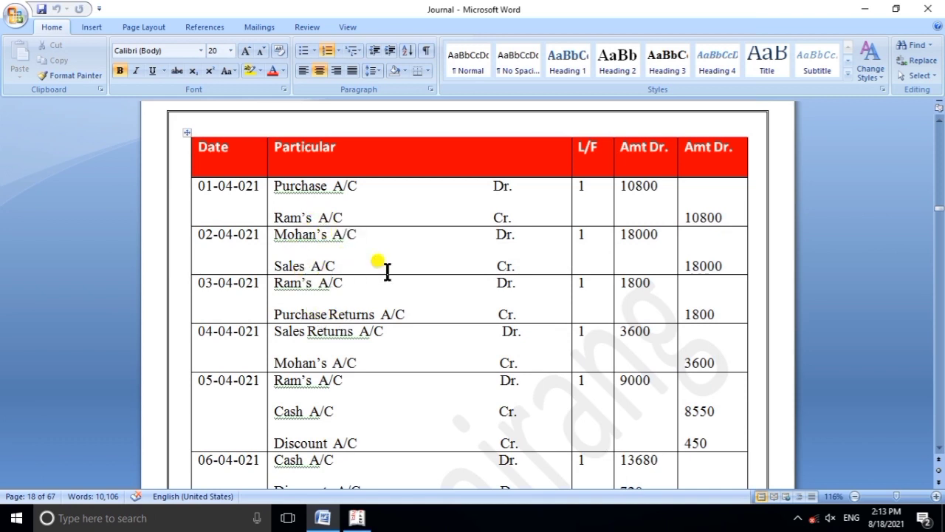
scroll(312, 292, down, 1)
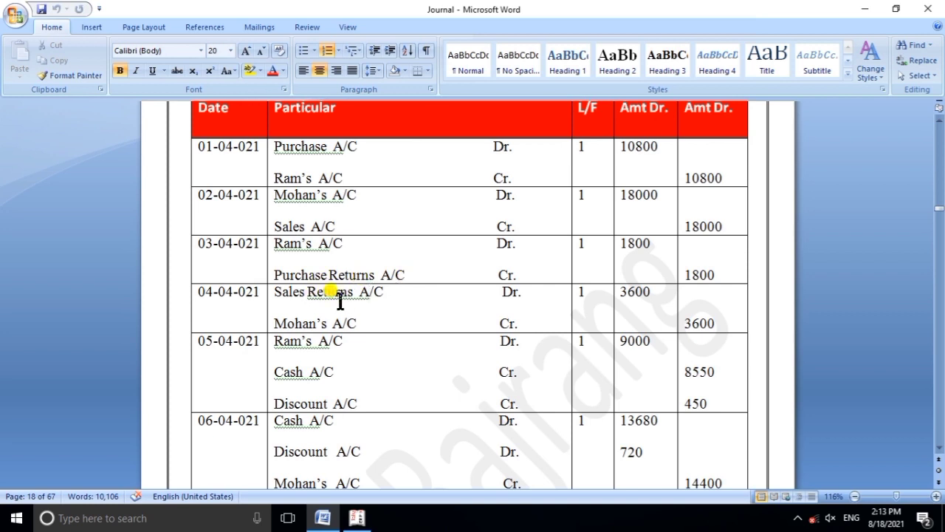
click(361, 517)
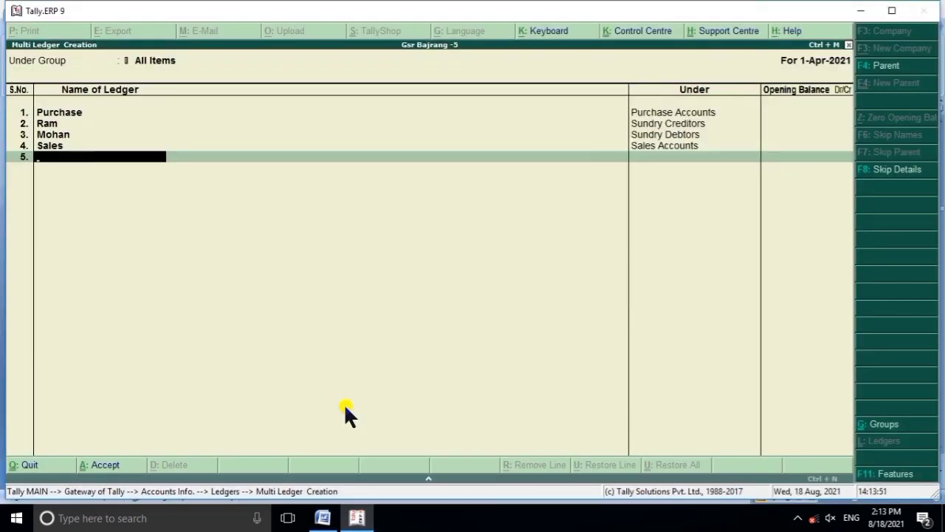
text(Purchase Return)
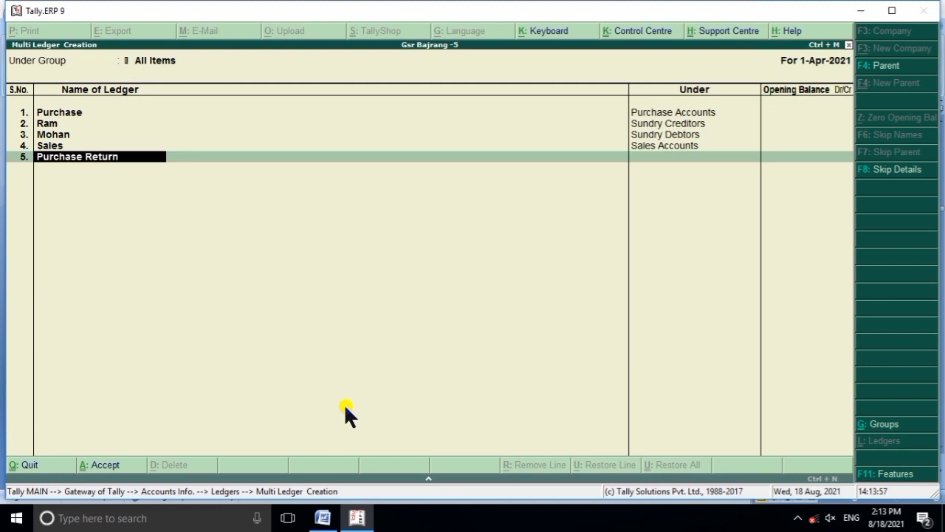
key(Return)
text(P)
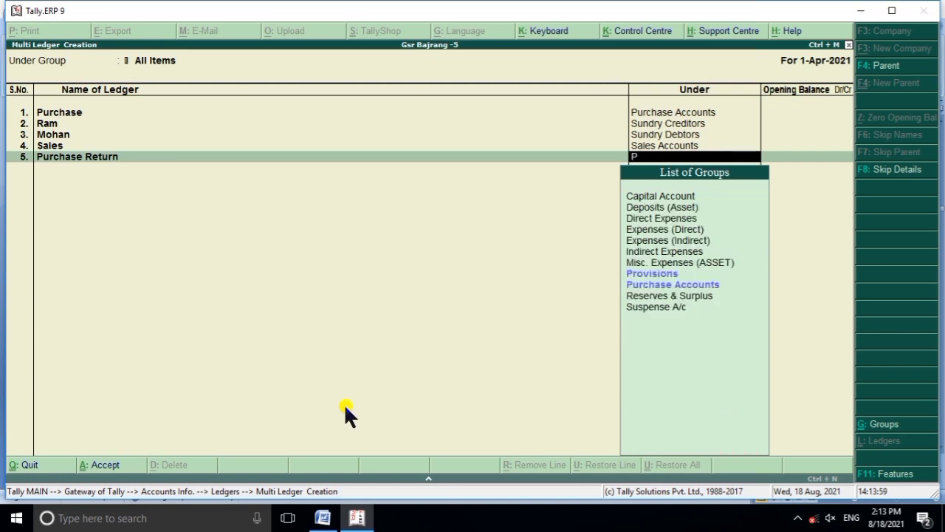
key(Down)
key(Return)
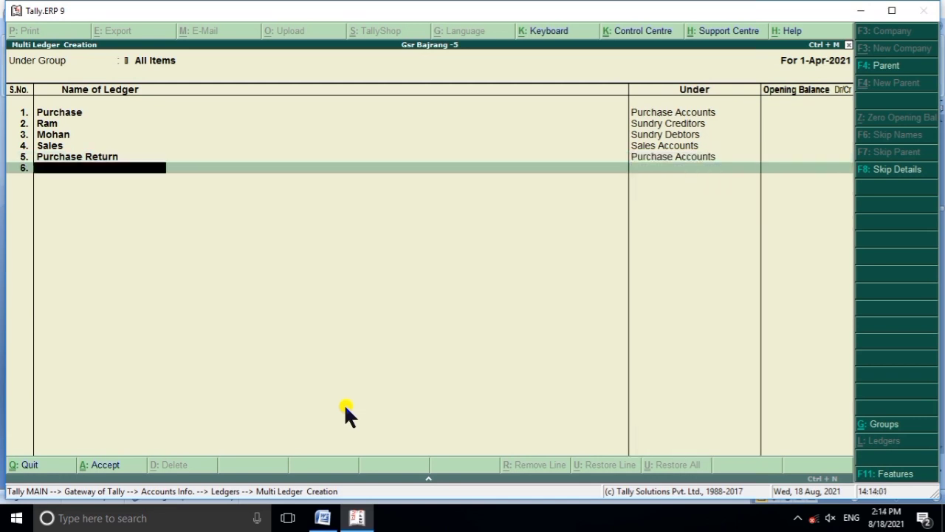
Step: Add a Sales Return ledger under the Sales Accounts group
text(Salesh)
key(BackSpace)
key(BackSpace)
text(Return)
key(Return)
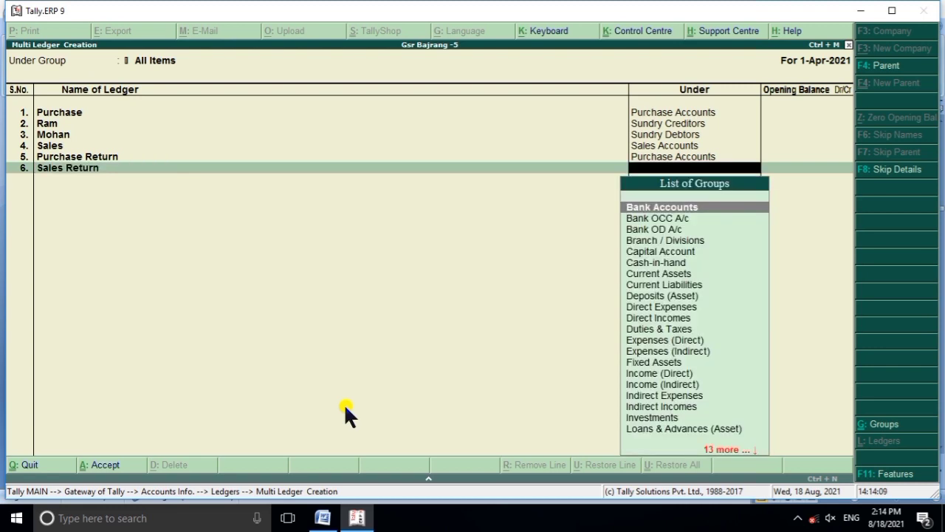
text(S)
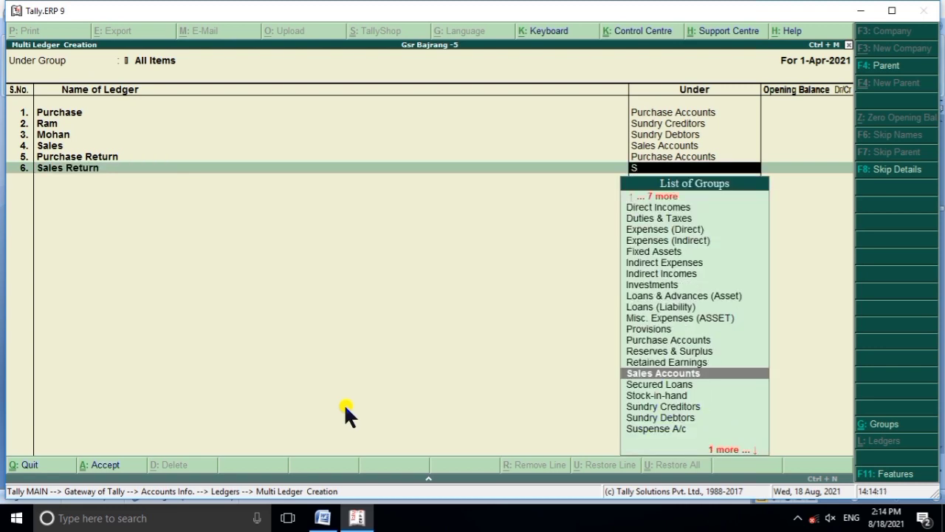
key(Return)
Step: Check the 05-04-021 journal entry in Word, and in Tally enter Discount as the next ledger's name
click(357, 517)
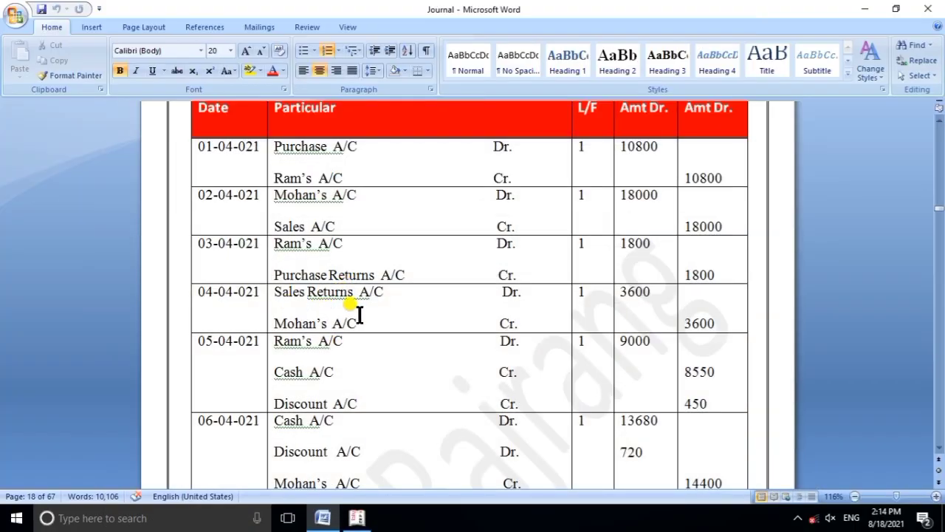
scroll(334, 319, down, 1)
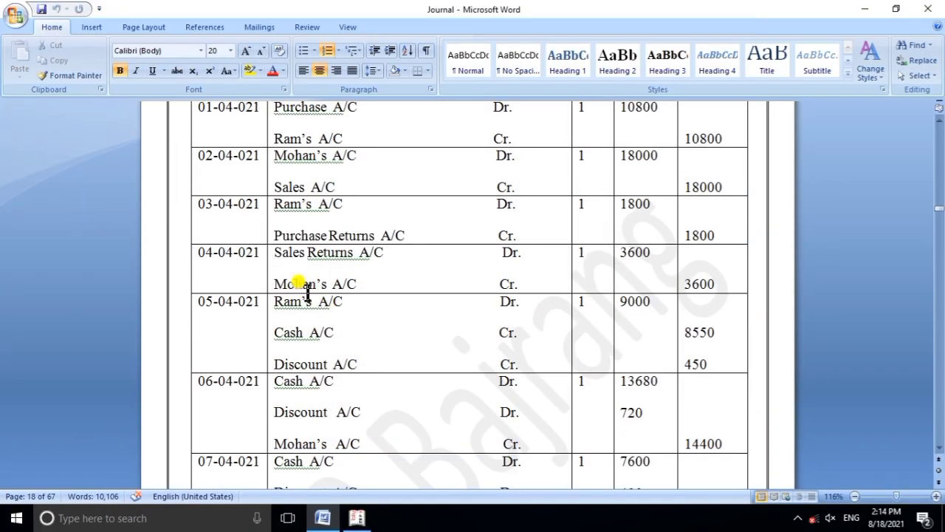
scroll(328, 317, down, 1)
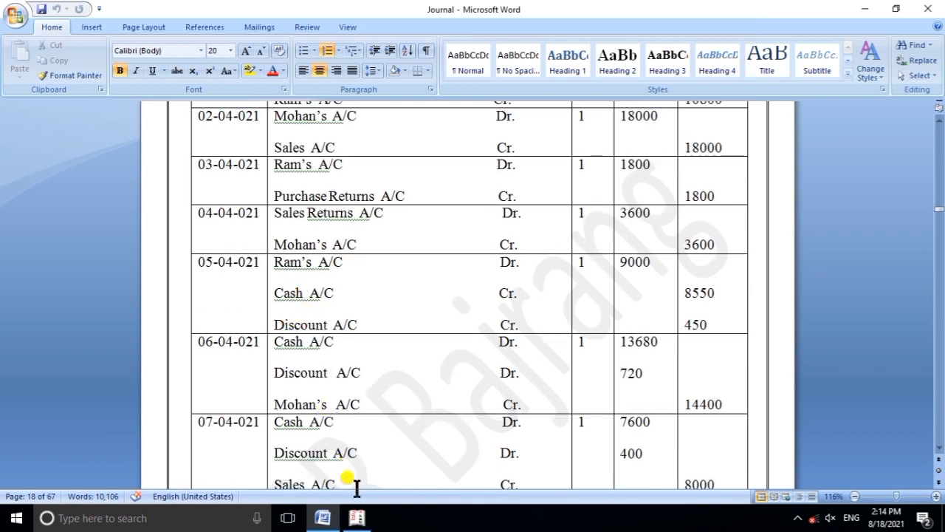
click(357, 517)
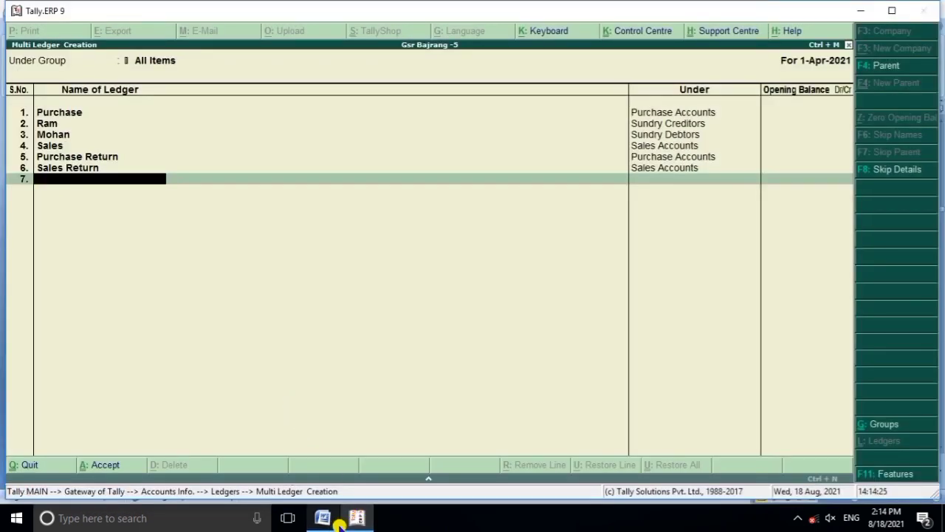
click(336, 520)
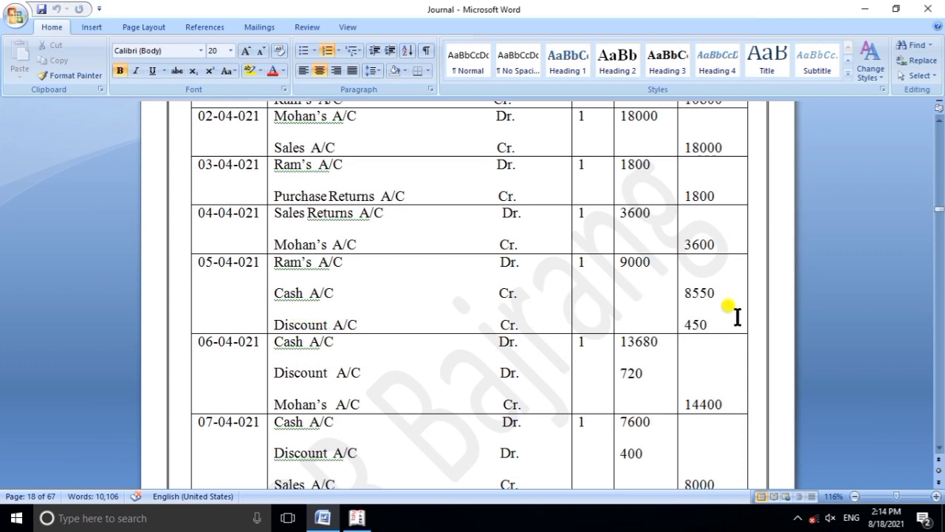
click(325, 518)
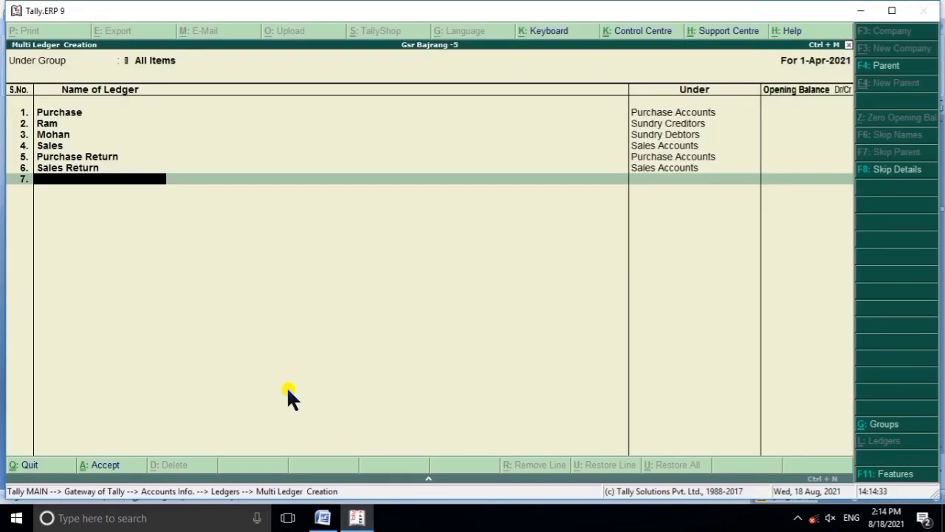
text(Discoun)
key(Return)
text(i)
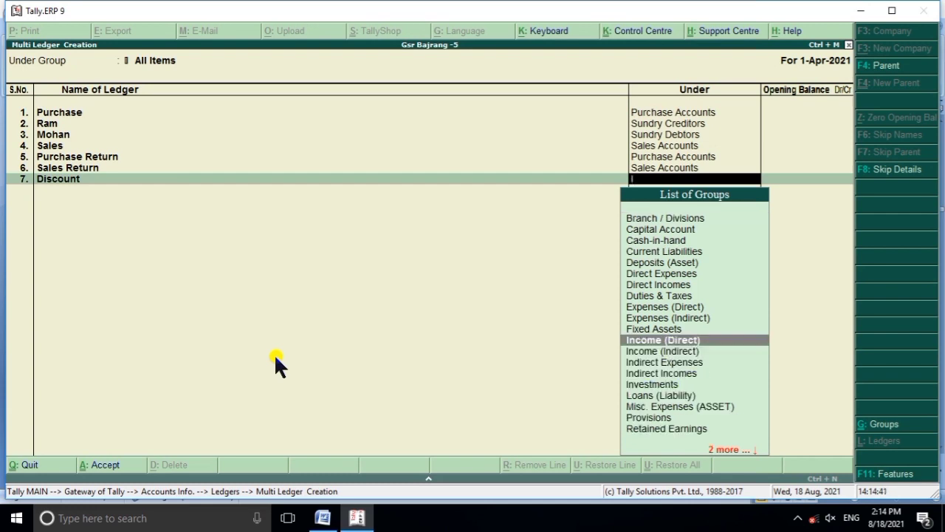
key(Down)
key(Down)
key(Down)
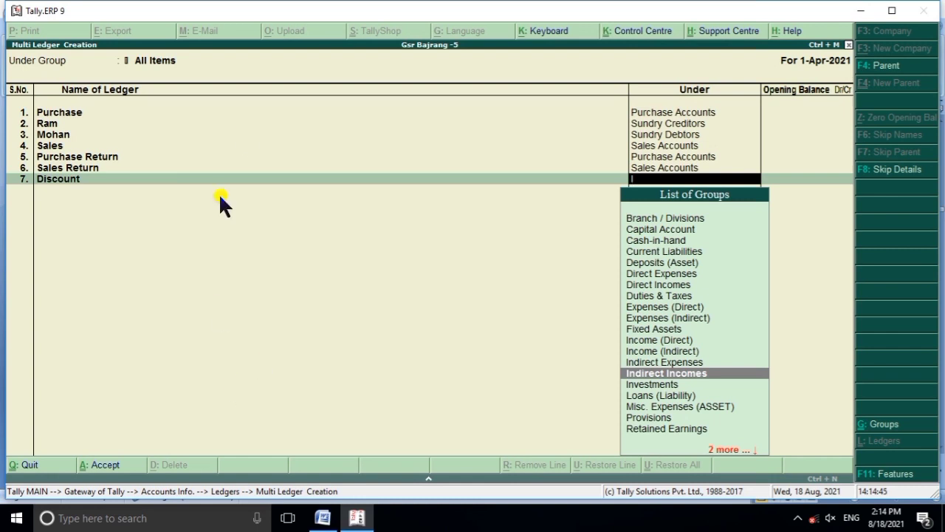
key(BackSpace)
key(BackSpace)
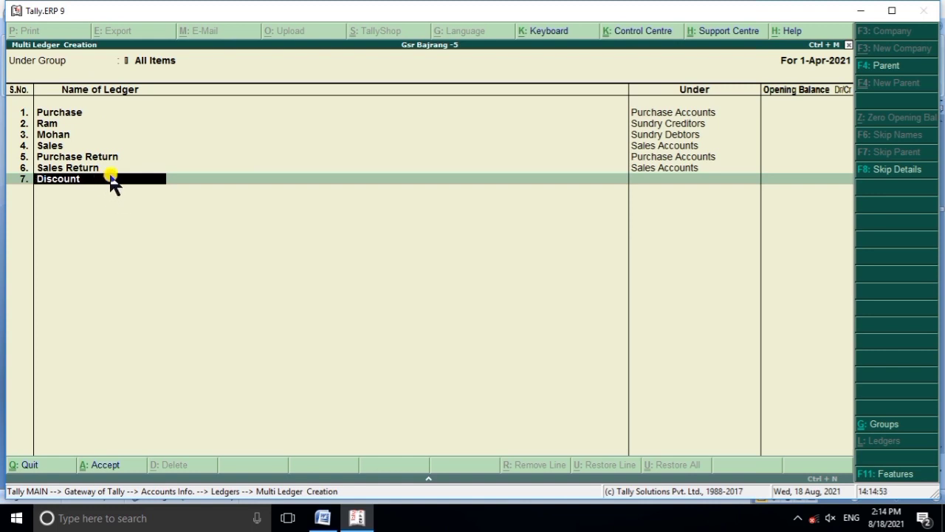
Step: Extend the Discount ledger's name to Discount Cr and place it under Indirect Incomes
text(Cr)
key(Return)
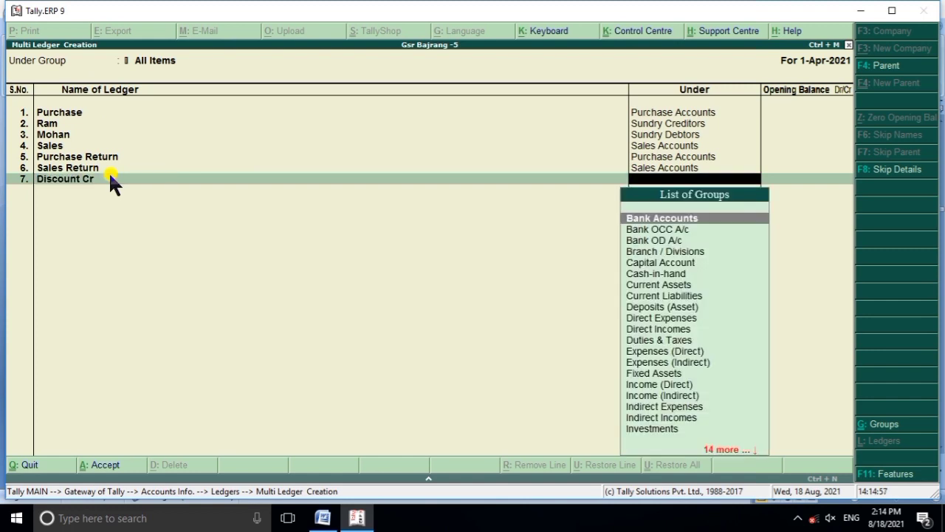
text(i)
key(Down)
key(Down)
key(Down)
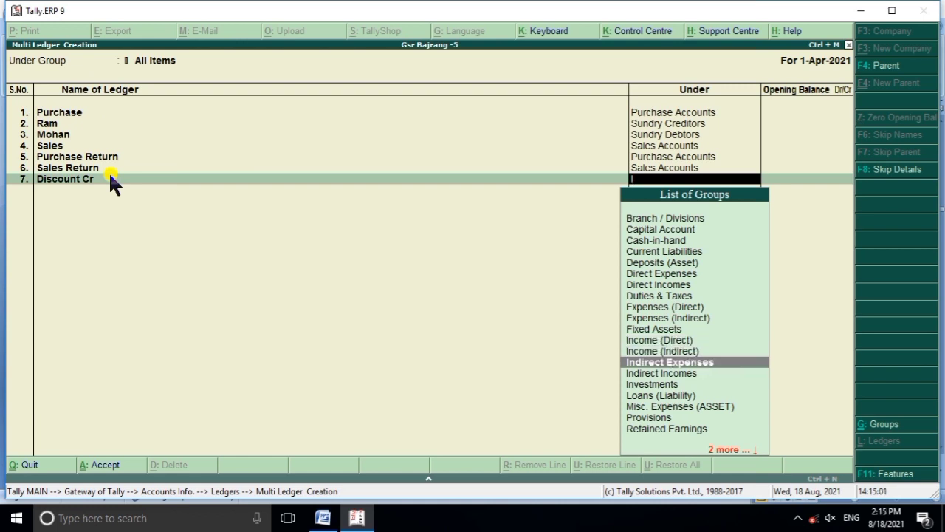
key(Down)
key(Return)
key(Return)
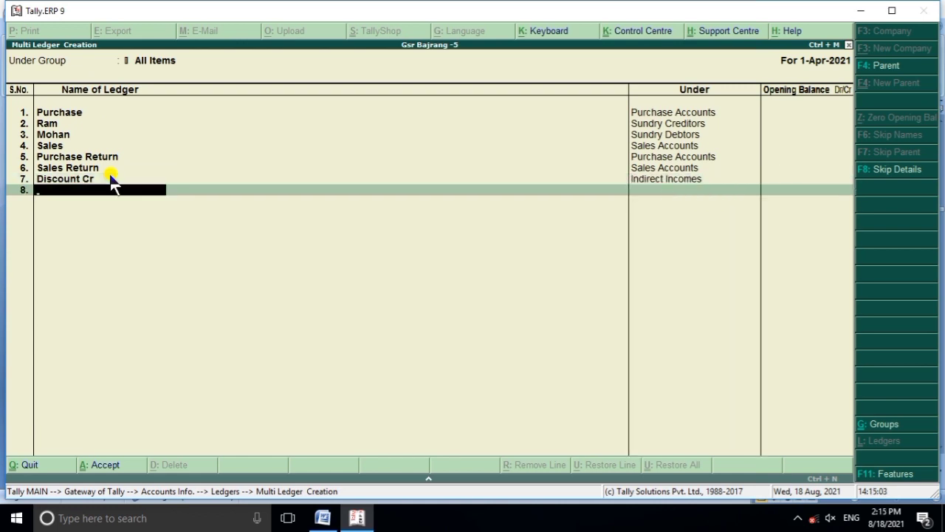
Step: Check the 06-04-021 journal entry in Word, and in Tally add a Discount Dr ledger under Indirect Expenses
click(323, 517)
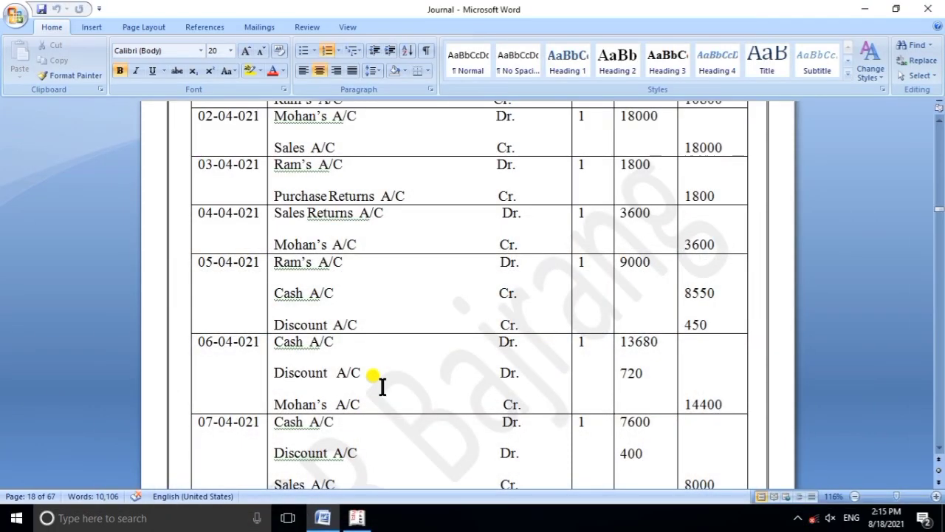
scroll(362, 332, down, 1)
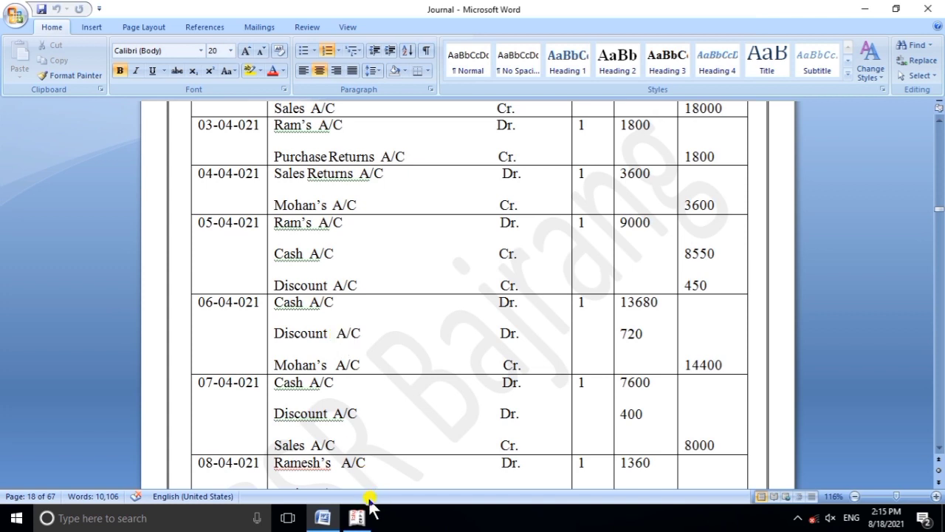
mouse_move(357, 516)
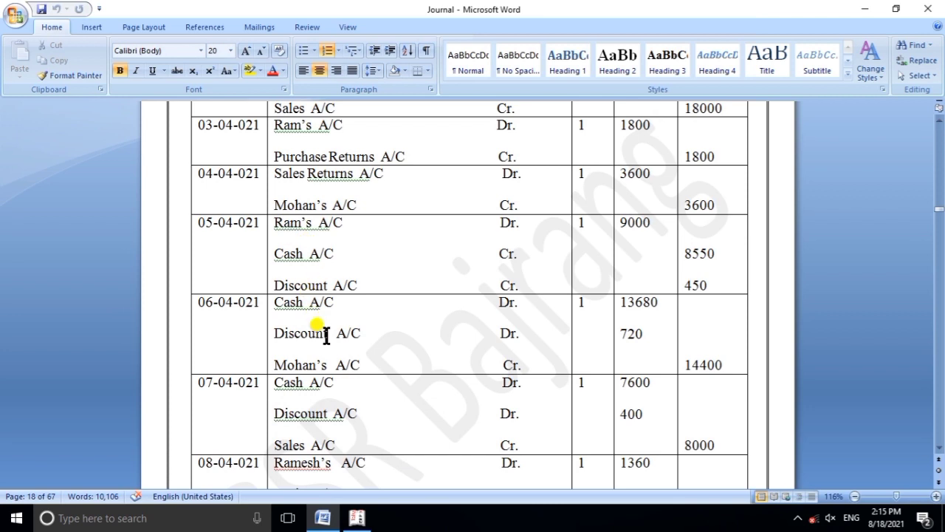
click(356, 518)
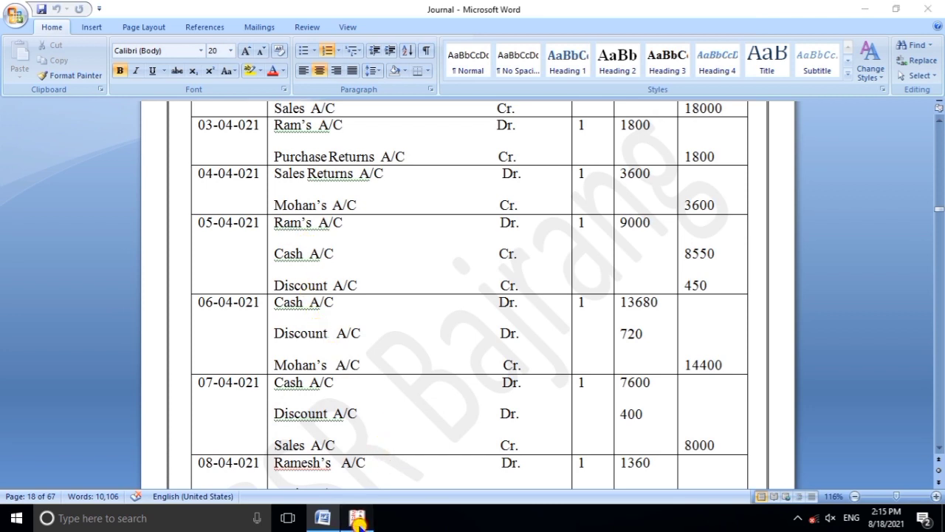
text(Disc)
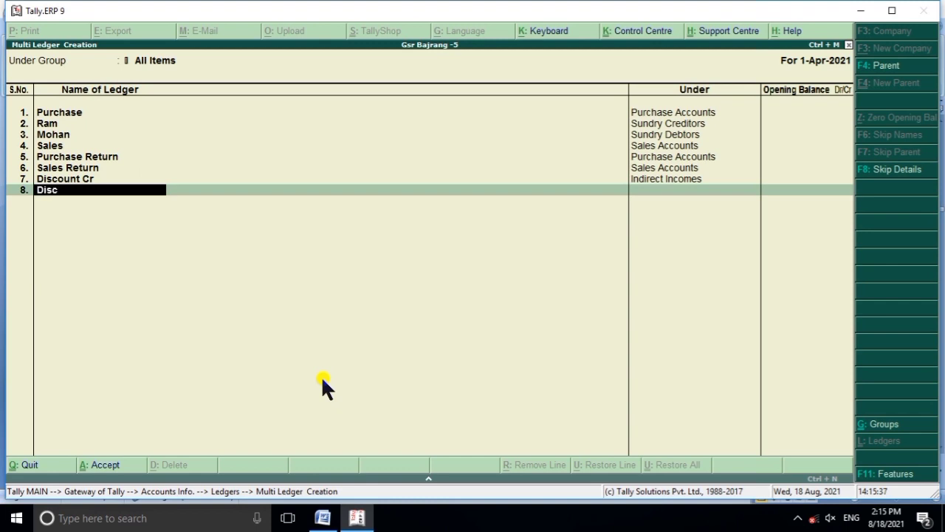
text(ount Dr)
key(Return)
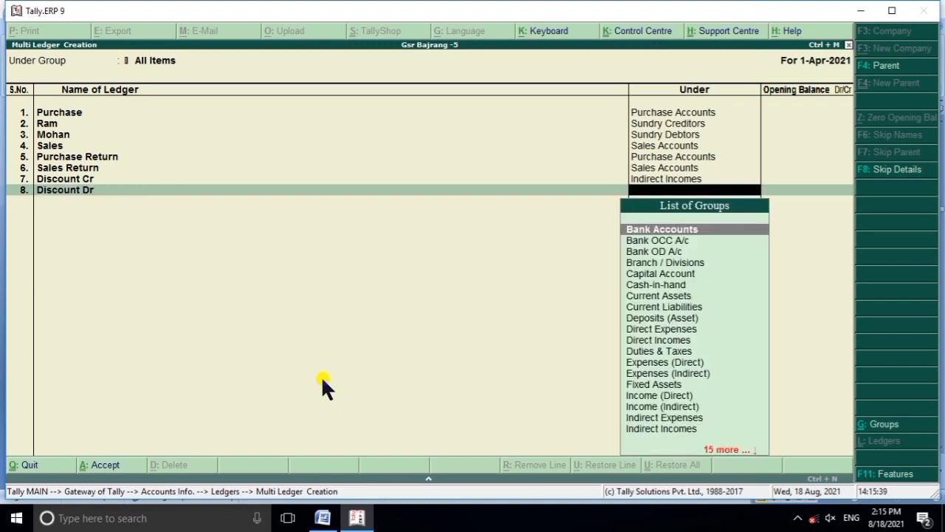
text(i)
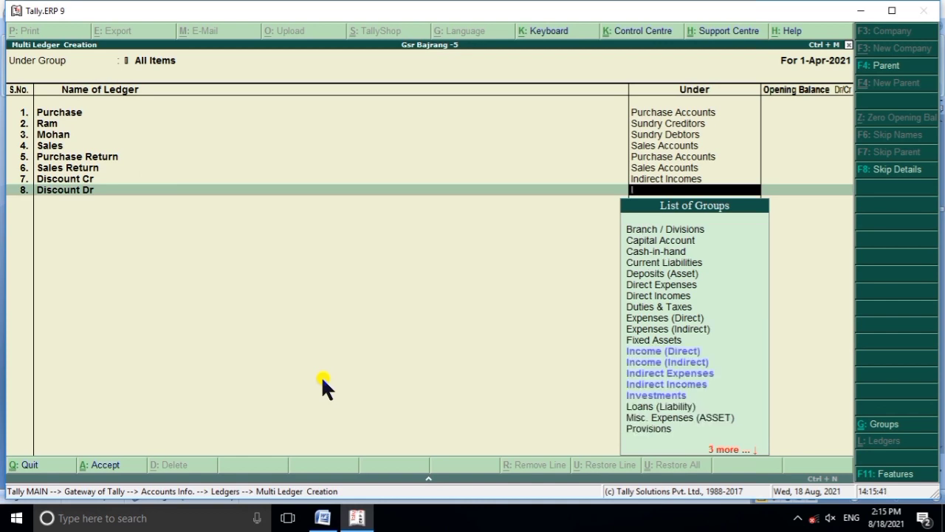
key(Down)
key(Down)
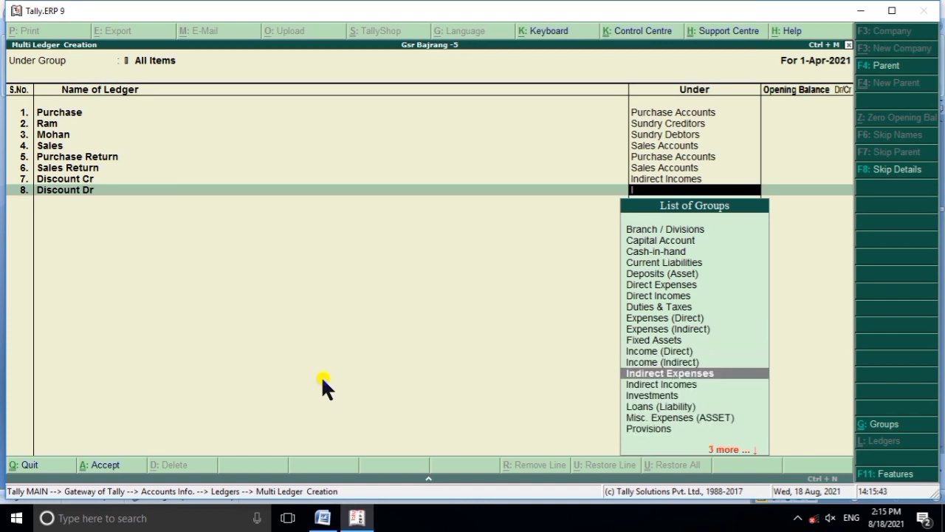
key(Return)
key(Return)
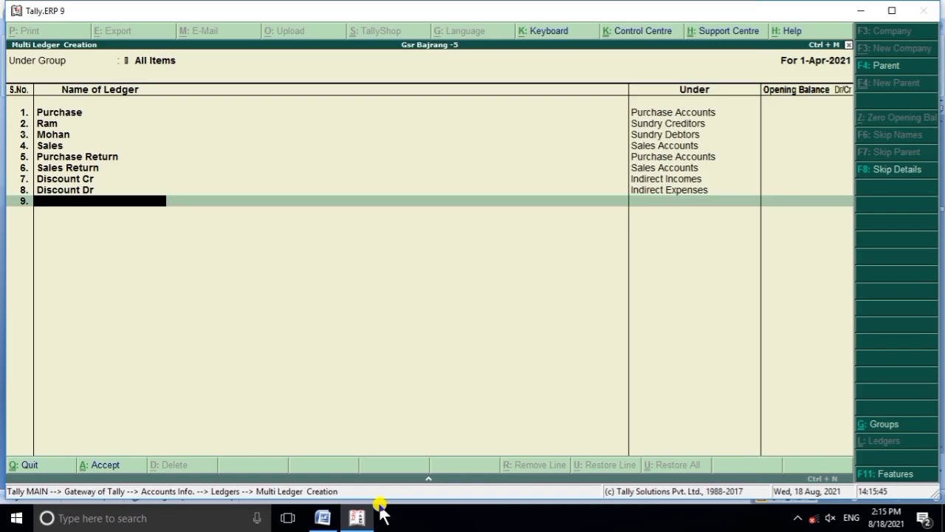
Step: Check the 07-04-021 and 08-04-021 journal entries in Word, and in Tally add the new customer's ledger under Sundry Debtors
click(353, 517)
scroll(367, 445, down, 2)
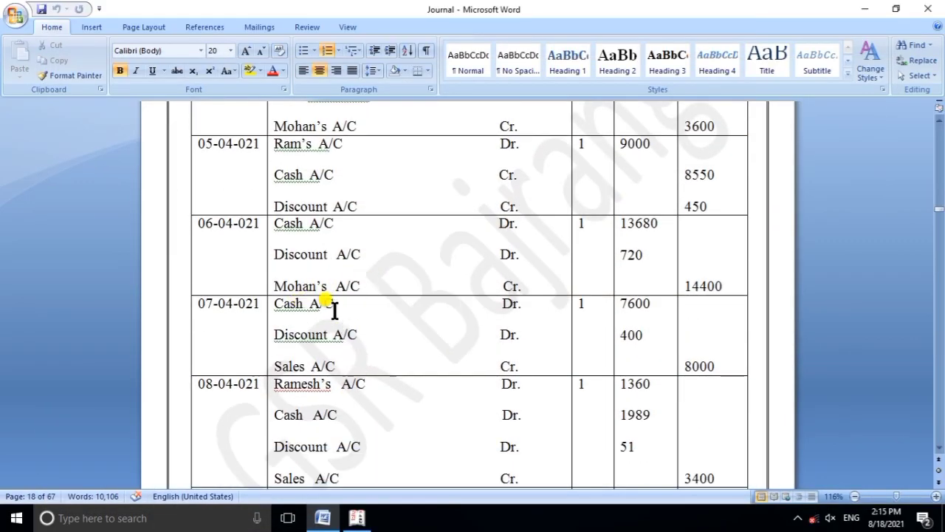
scroll(330, 311, down, 1)
scroll(324, 331, down, 1)
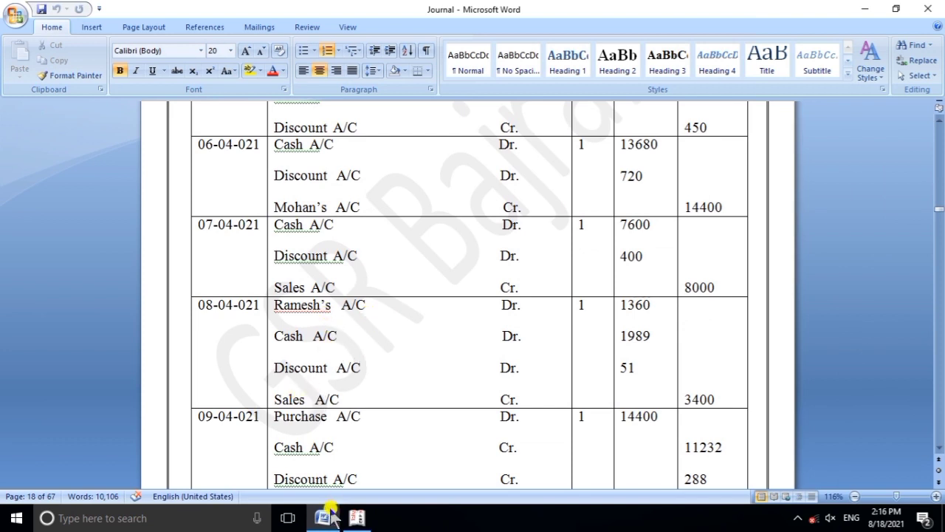
click(357, 517)
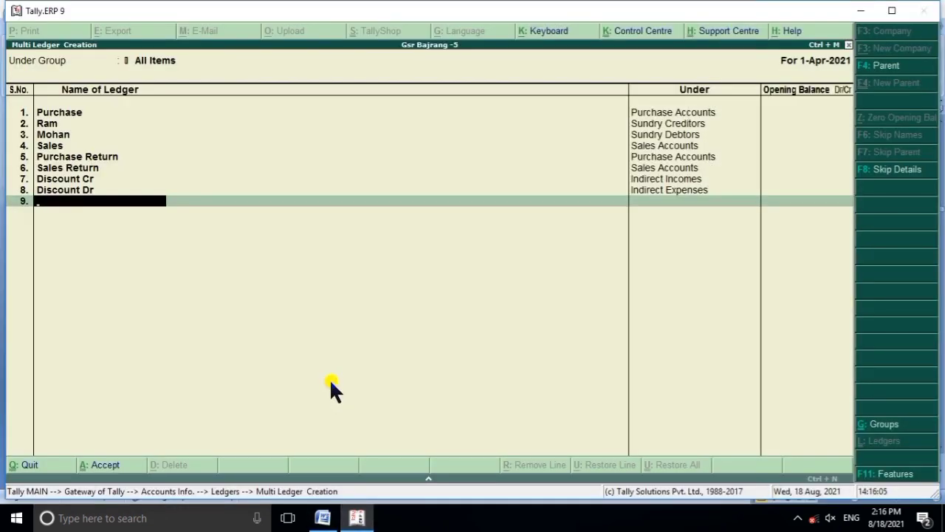
text(Ramesh)
key(Return)
text(S)
key(Down)
key(Down)
key(Down)
key(Down)
key(Return)
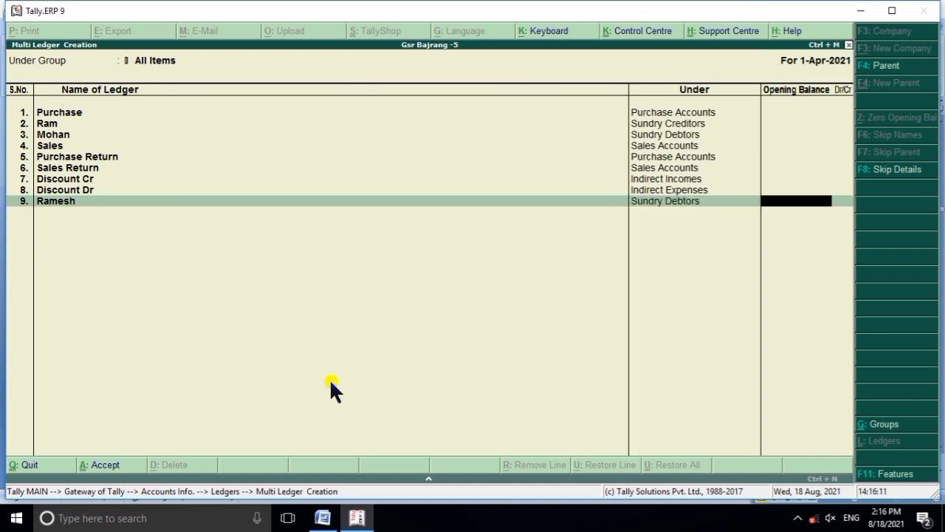
key(Return)
Step: Check the 09-04-021 journal entry in Word, and in Tally enter the supplier's name as the next ledger
click(347, 518)
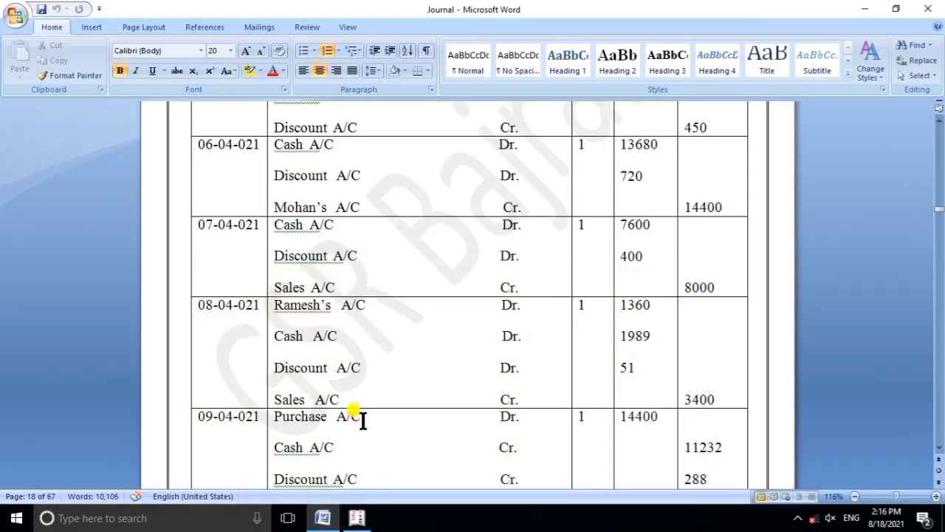
scroll(346, 359, down, 2)
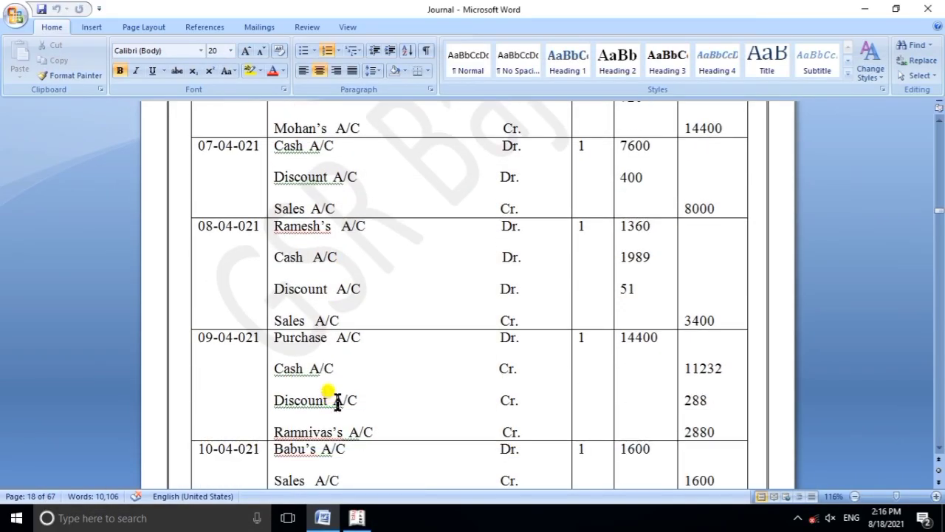
scroll(349, 348, down, 1)
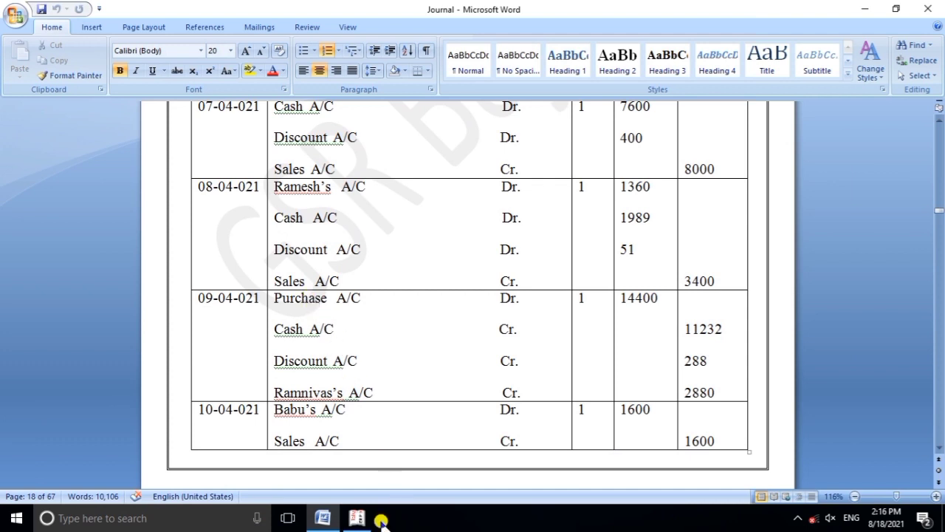
click(356, 517)
text(Ramnivash)
Step: Place the new supplier's ledger under Sundry Creditors, leaving its opening balance blank
key(Return)
text(S)
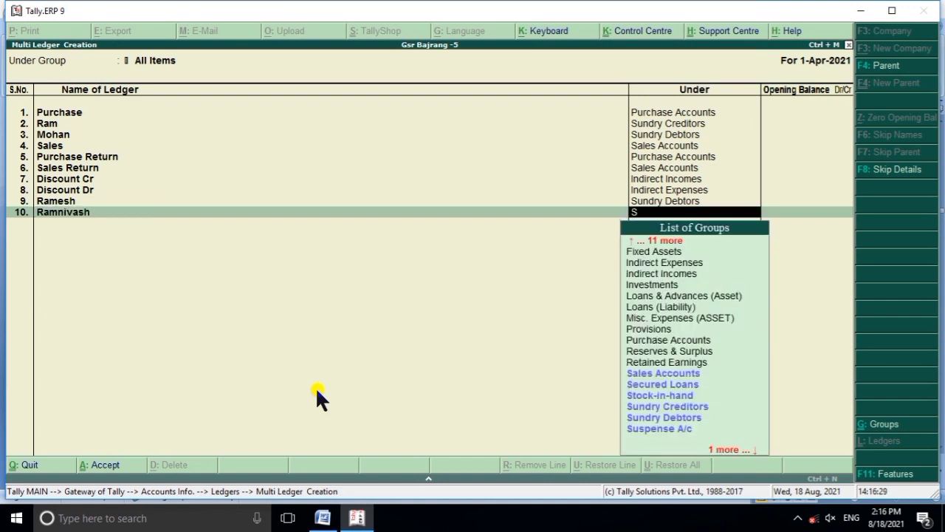
key(Down)
key(Down)
key(Down)
key(Down)
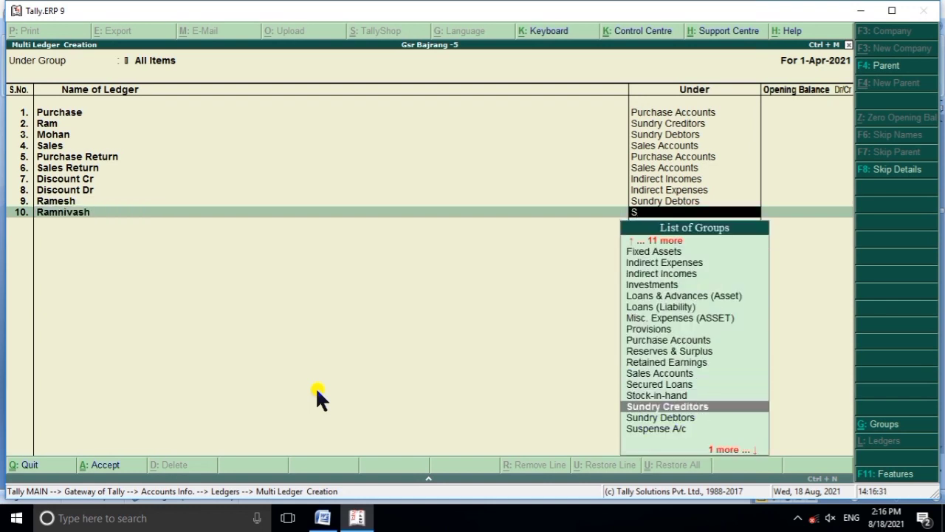
key(Return)
key(Return)
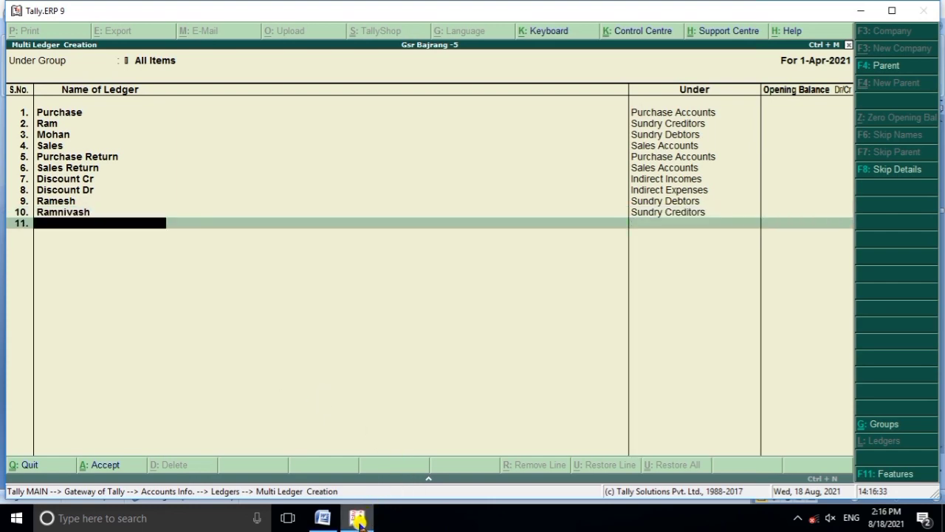
Step: Check the 10-04-021 journal entry in Word, and in Tally enter the customer's name as the next ledger
click(323, 517)
scroll(371, 419, down, 2)
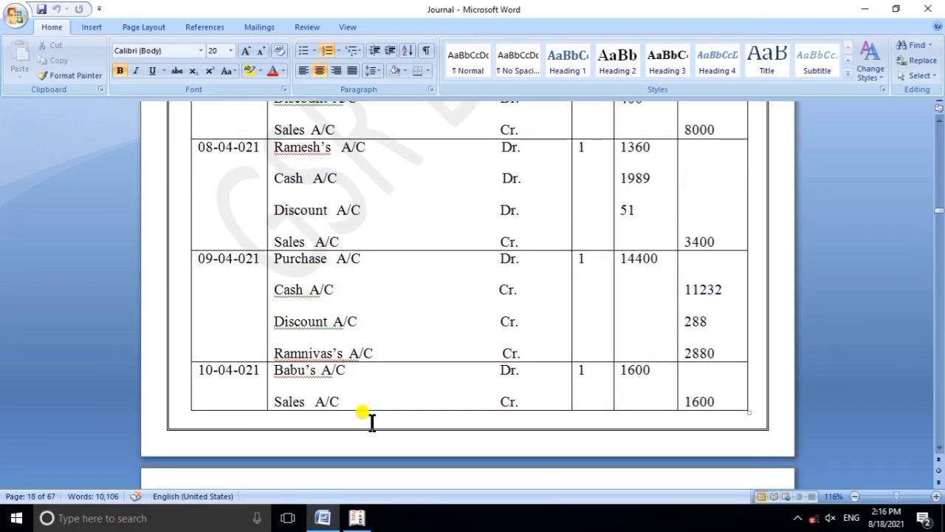
scroll(323, 355, down, 2)
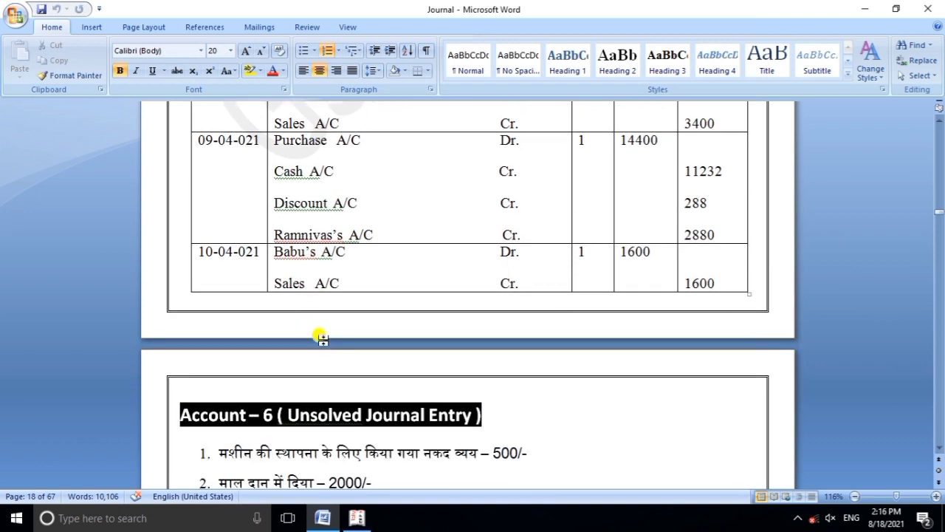
click(357, 518)
text(Babu)
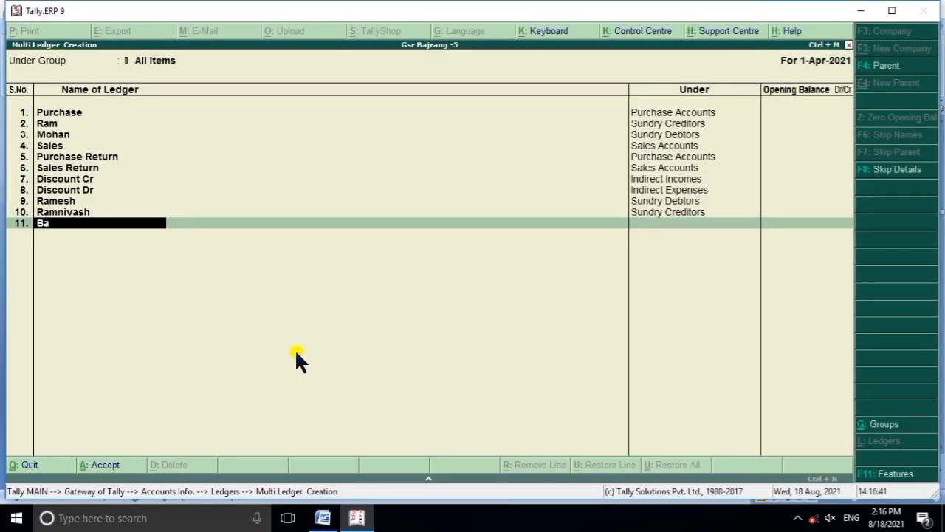
Step: Place the new customer's ledger under Sundry Debtors, leaving its opening balance blank
key(Return)
text(S)
key(Down)
key(Down)
key(Down)
key(Down)
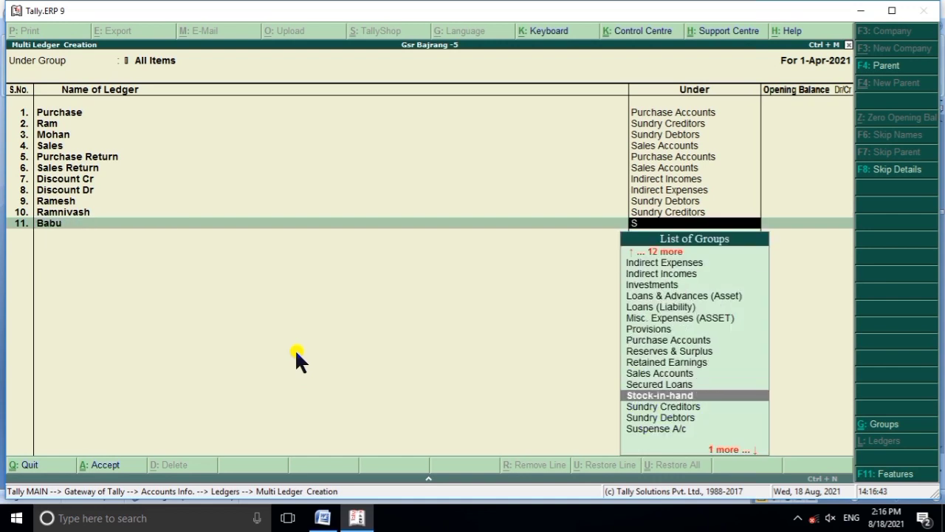
key(Return)
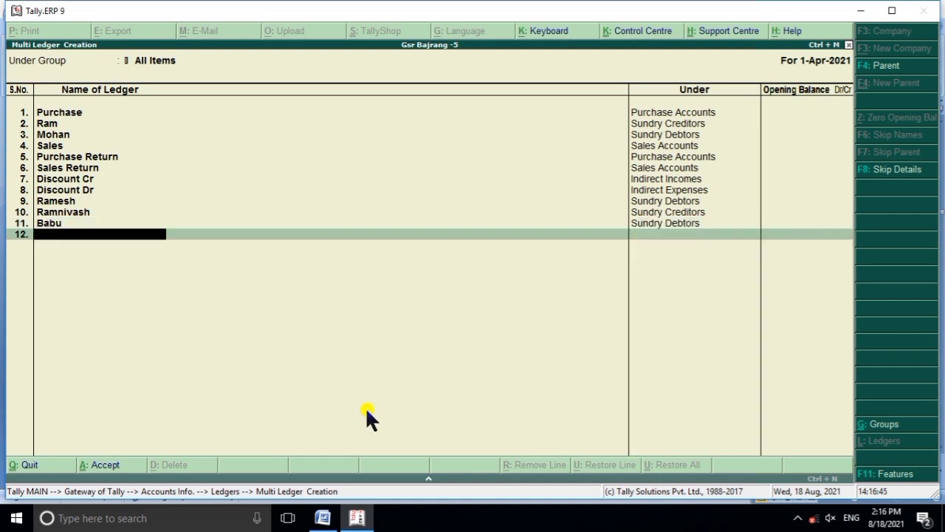
Step: Review the journal entries in Word back to 01-04-021 for missing ledgers, and in Tally save the multi-ledger list
click(323, 518)
scroll(372, 292, up, 2)
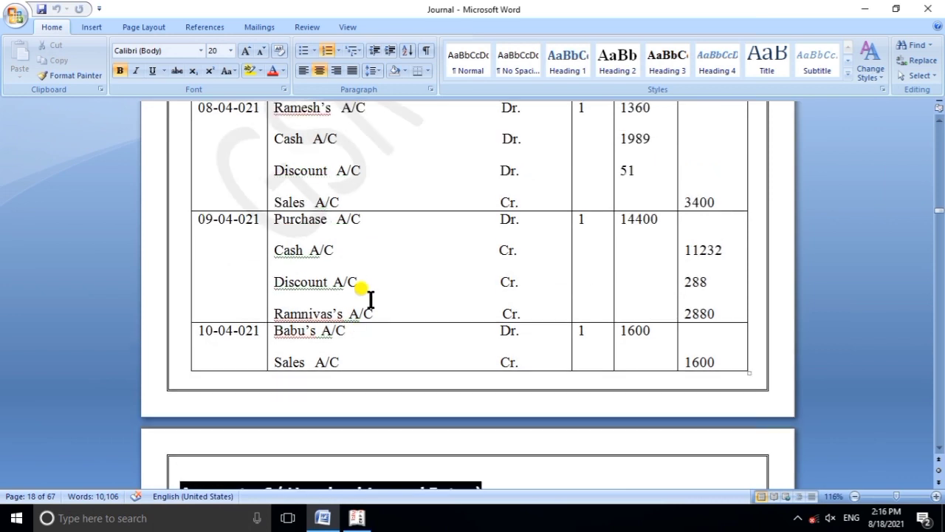
scroll(434, 387, up, 3)
scroll(434, 387, up, 2)
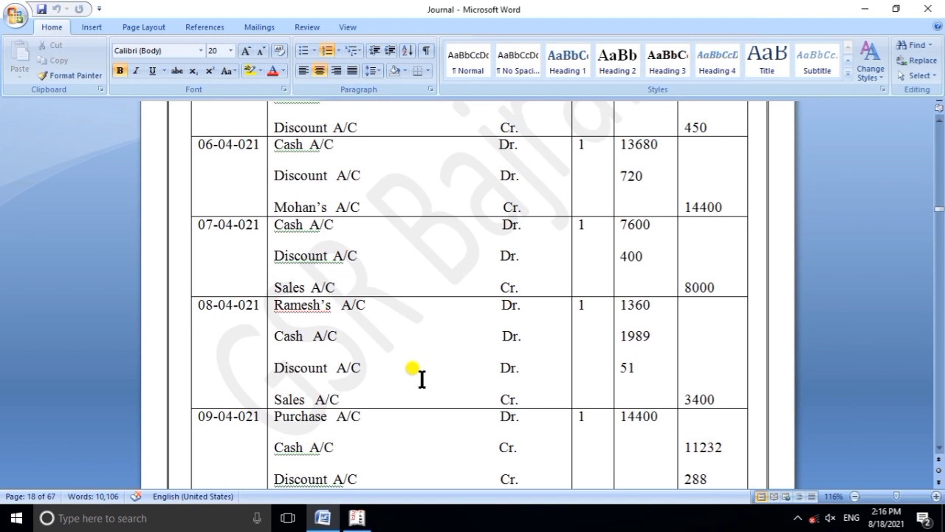
scroll(421, 379, up, 9)
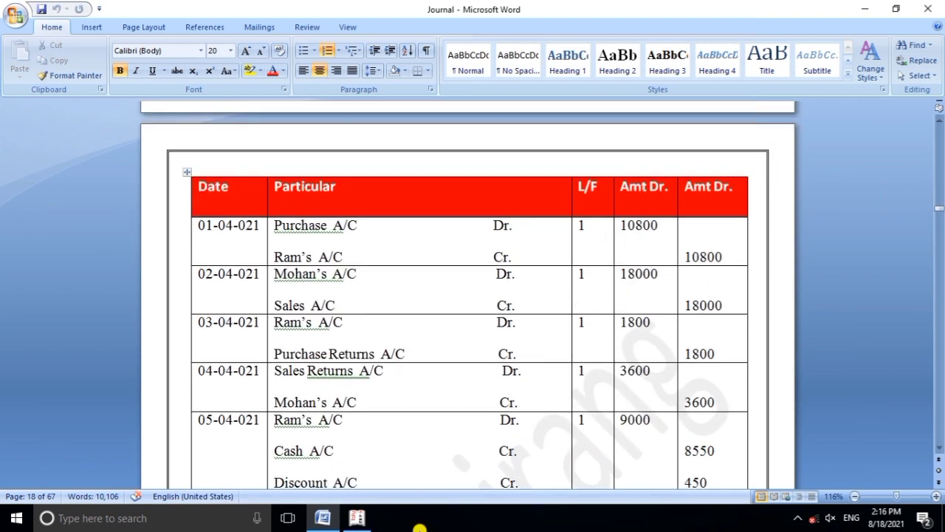
click(357, 518)
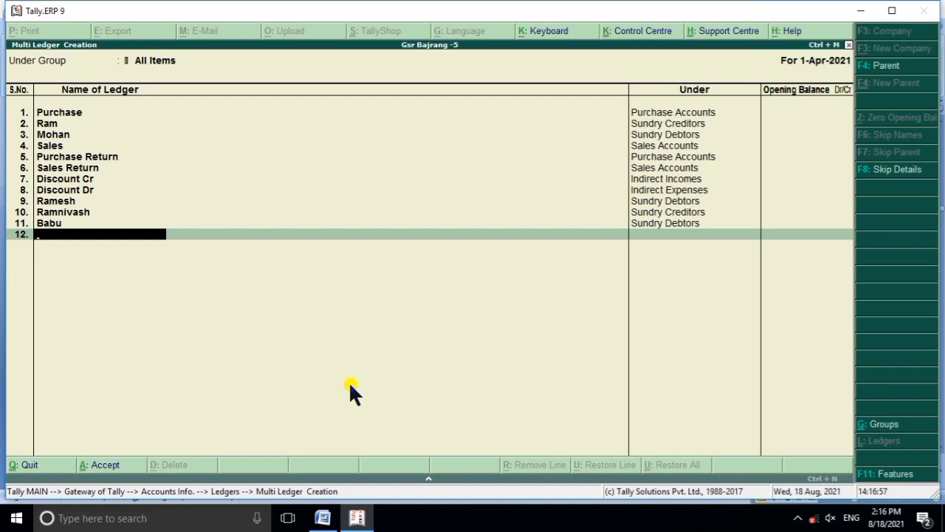
key(Return)
key(Return)
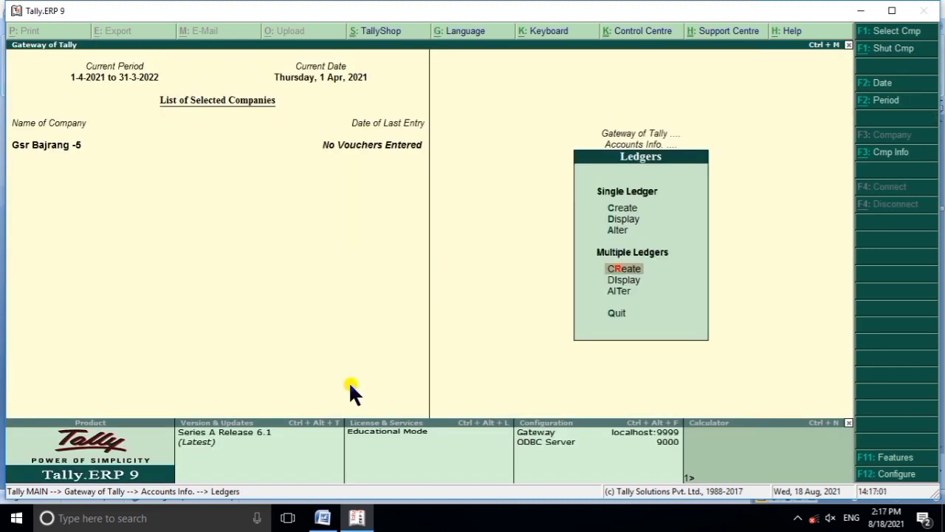
Step: Return to the Gateway of Tally and open Accounting Vouchers
key(Escape)
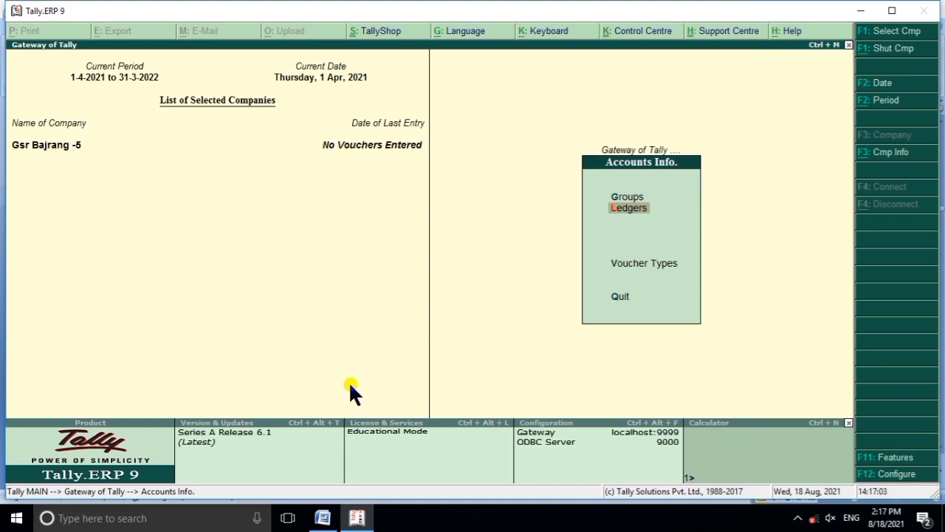
key(Escape)
key(Escape)
key(Escape)
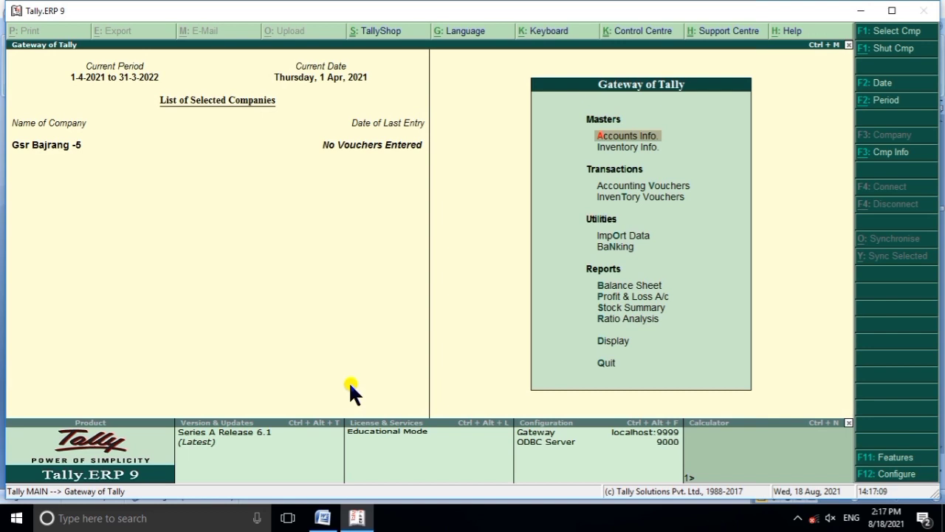
key(Down)
key(Down)
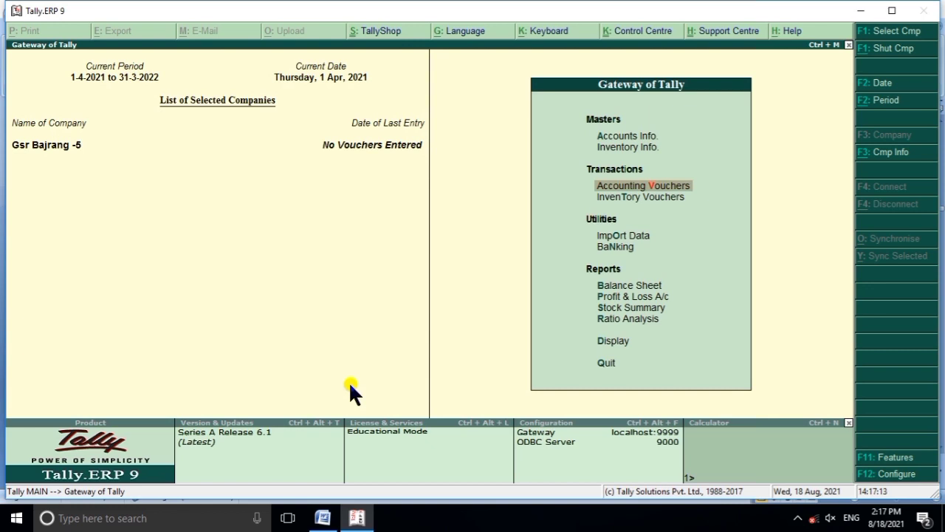
key(Return)
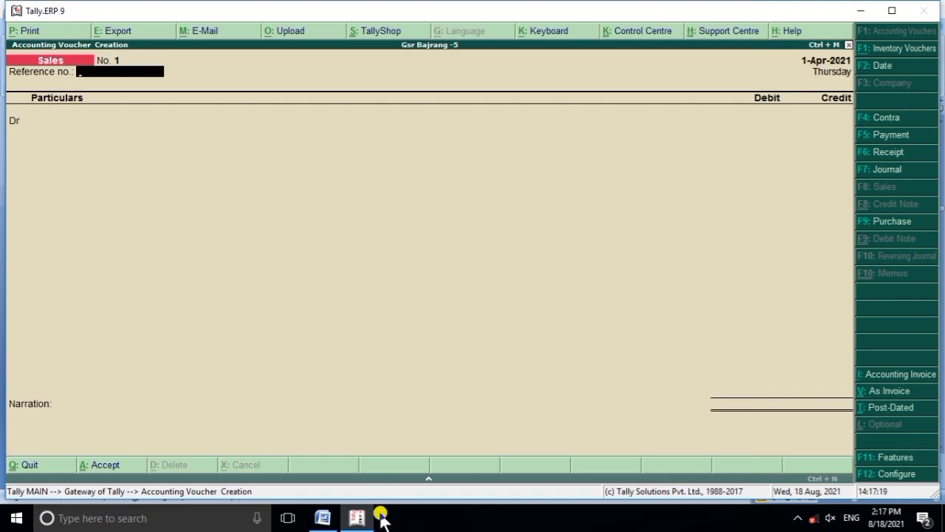
Step: In Word, read the Account – 5 transactions and compare the first one with the 01-04-021 journal entry
mouse_move(357, 519)
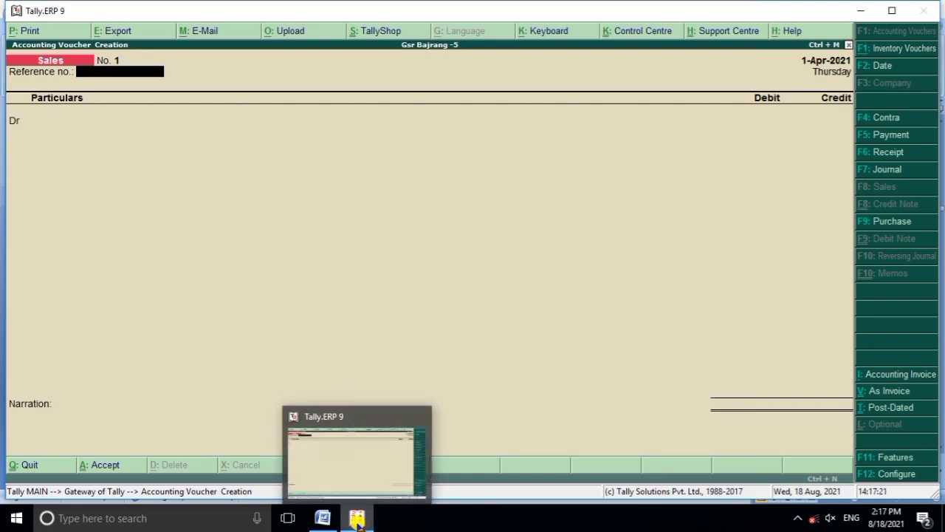
click(323, 518)
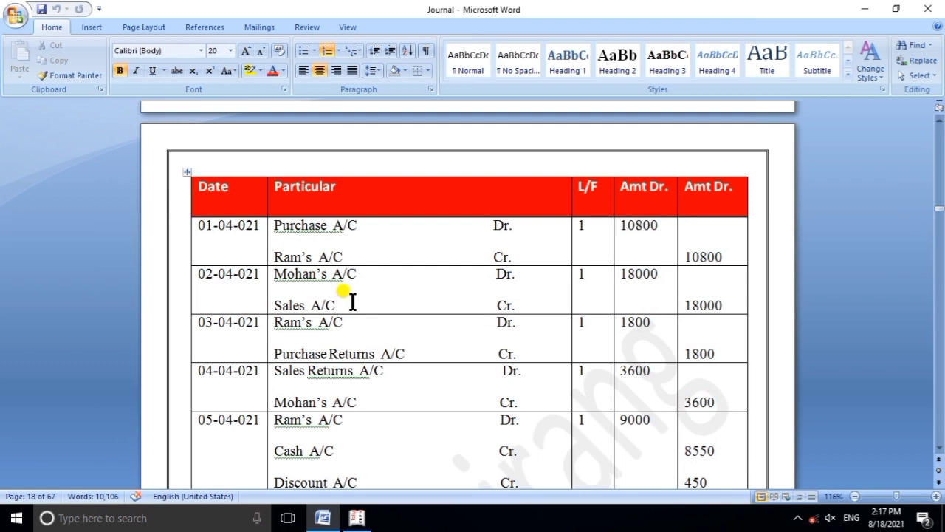
scroll(352, 301, up, 15)
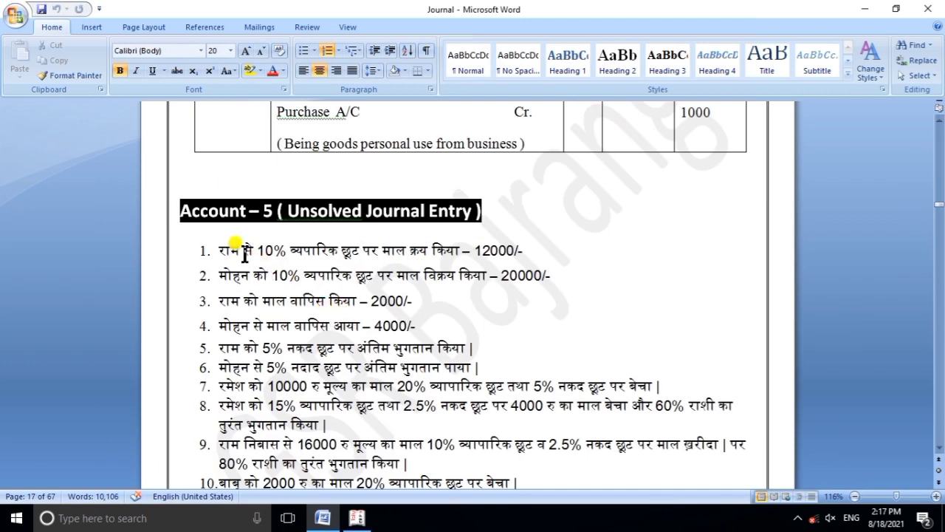
scroll(411, 293, down, 1)
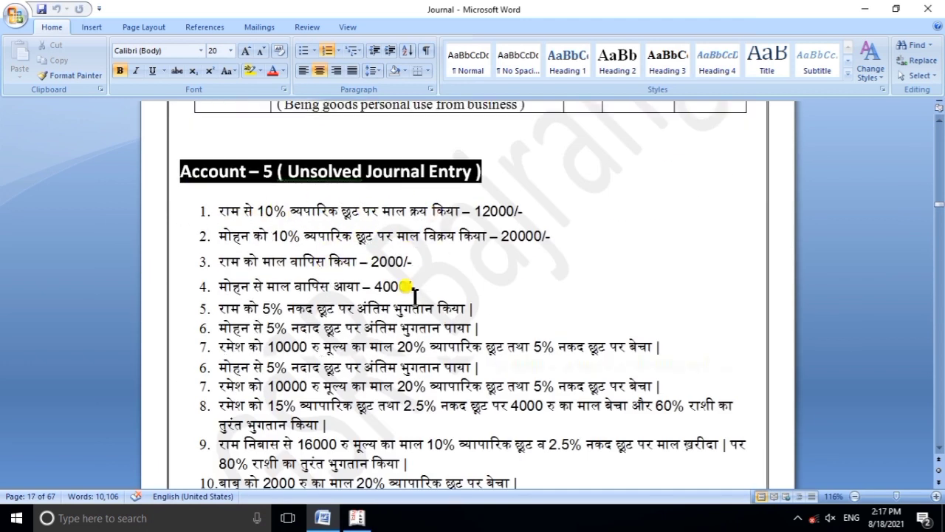
scroll(414, 296, down, 10)
scroll(449, 418, down, 3)
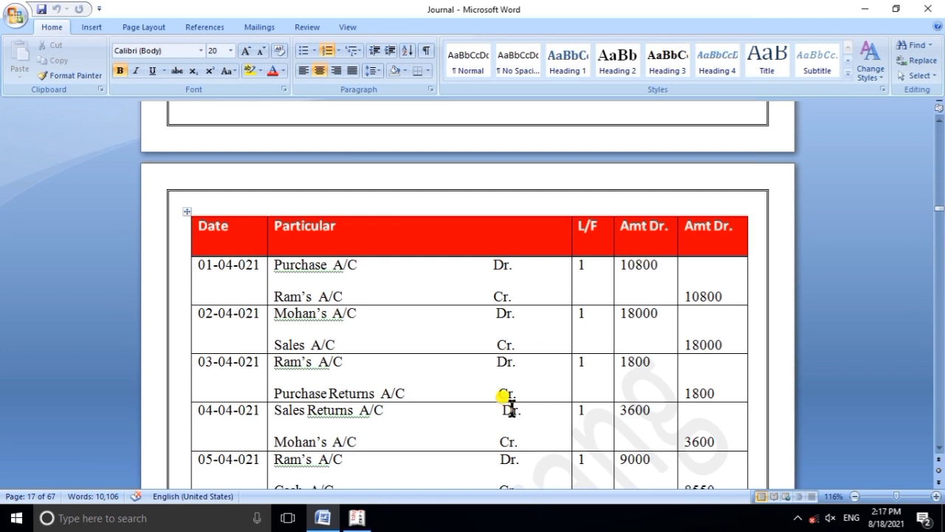
Step: In Tally, change to a Purchase voucher in voucher mode, leaving the supplier invoice number and date blank
click(356, 516)
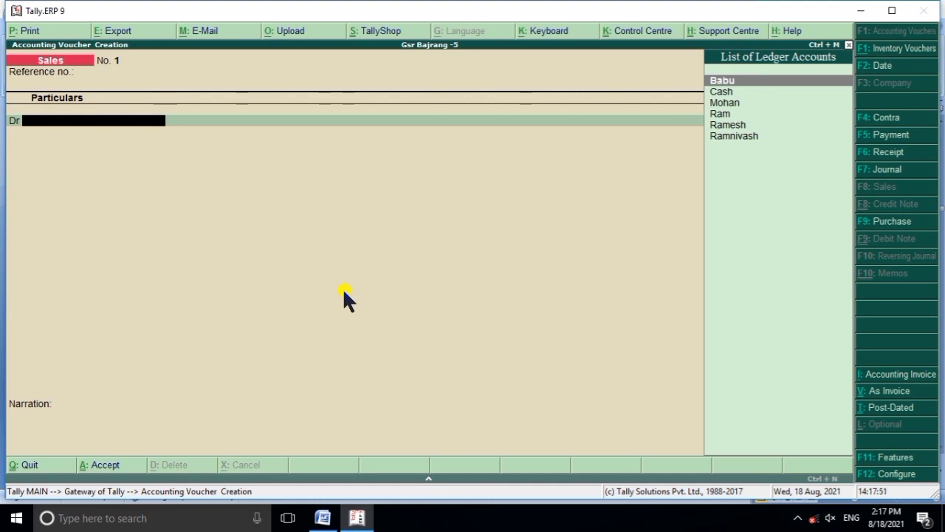
key(F9)
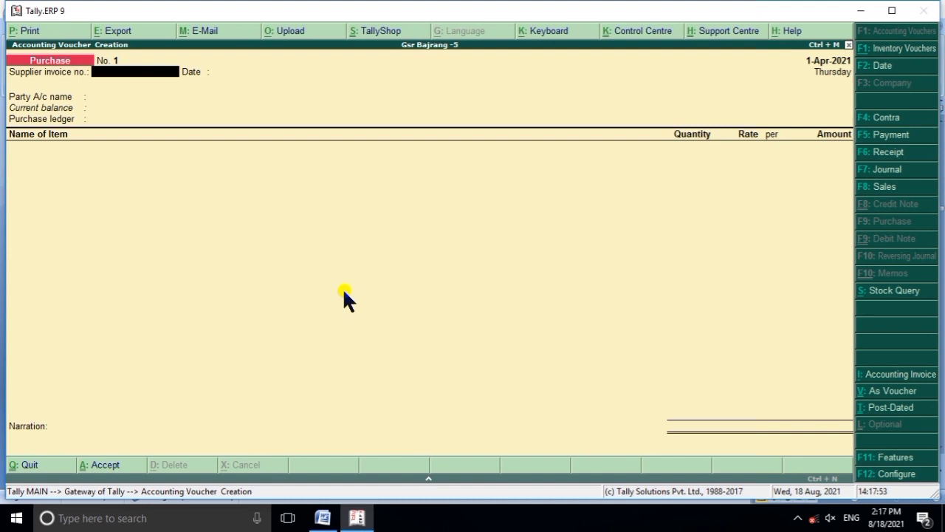
key(ctrl+v)
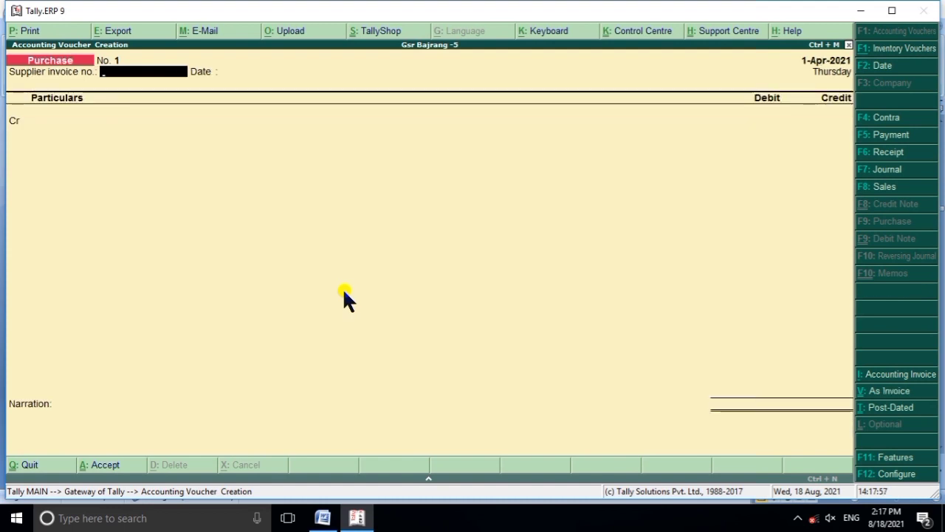
key(Return)
key(Return)
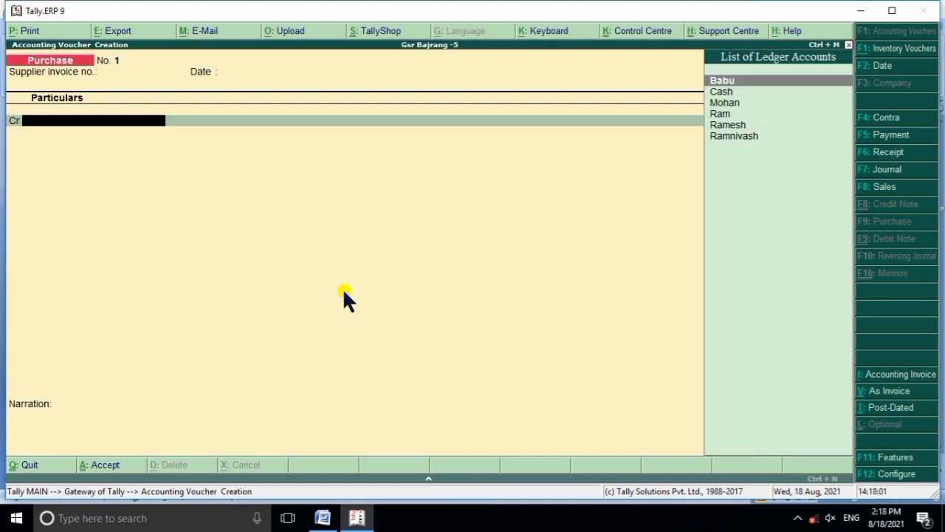
Step: Credit the supplier from the 01-04-021 journal entry with 10800 in the Purchase voucher
text(R)
key(Down)
key(Up)
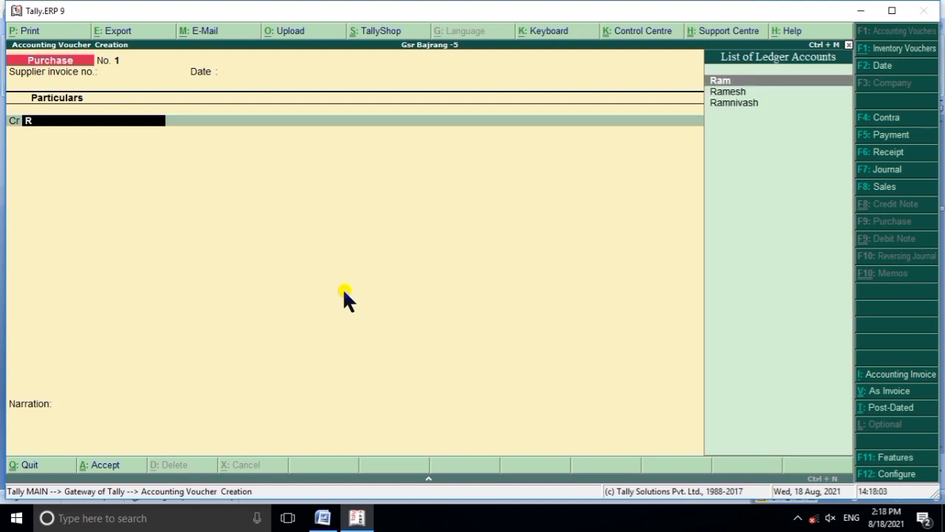
key(Return)
key(Return)
key(Return)
key(Return)
key(Return)
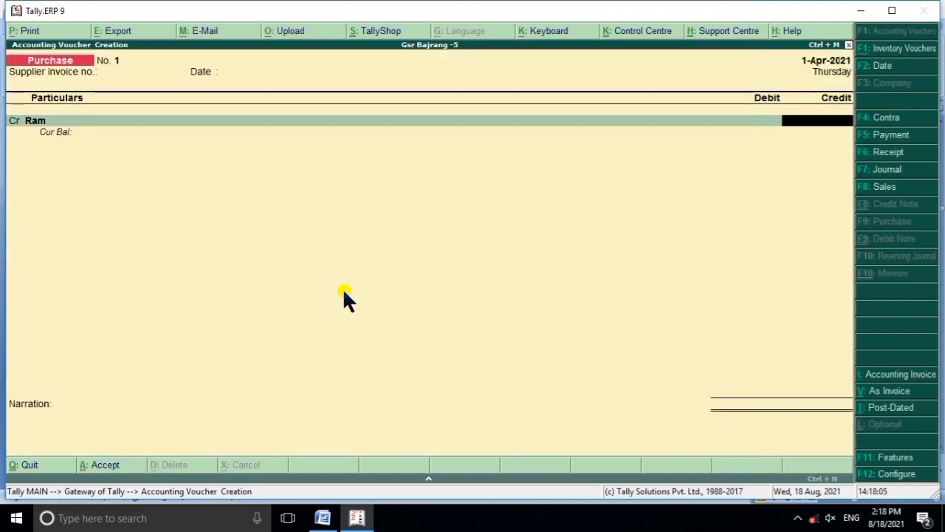
text(10800)
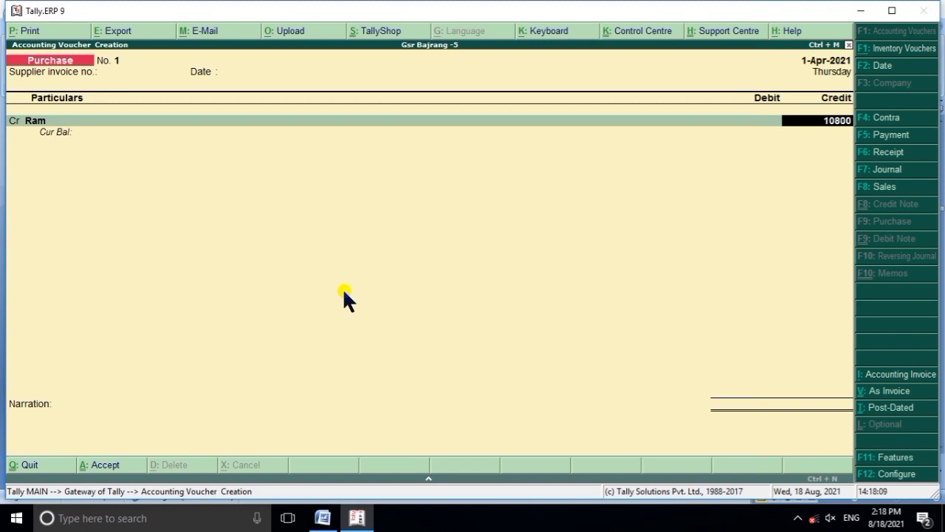
key(Return)
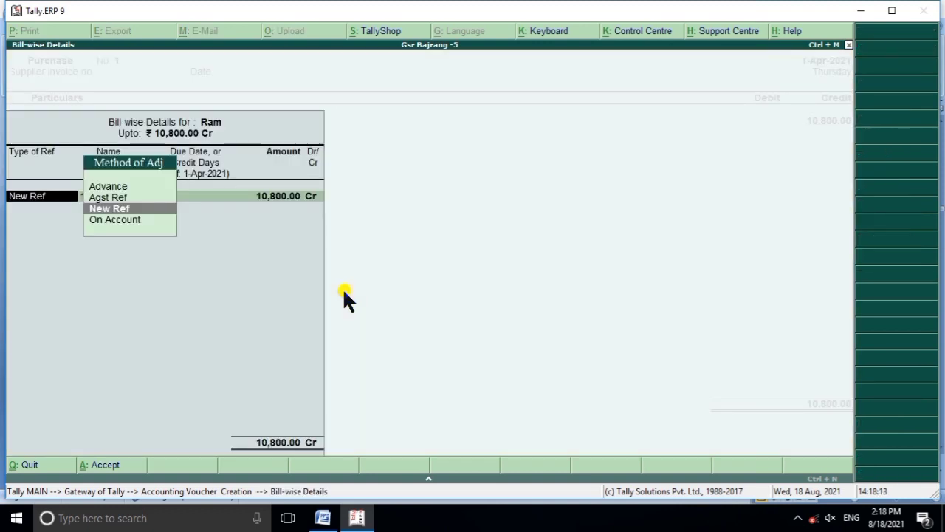
Step: Record the supplier's 10,800.00 credit as New Ref 1 in the bill-wise details
key(Return)
key(Return)
key(Return)
key(Return)
key(Return)
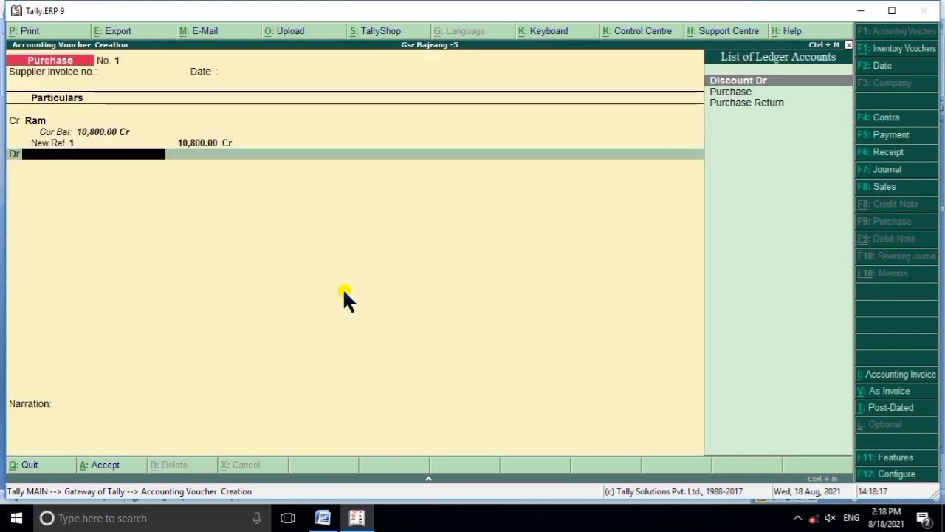
Step: Debit the Purchase ledger with 10,800.00 without inventory items, check it against the 01-04-021 entry in Word, and save the Tally voucher
key(Down)
key(Return)
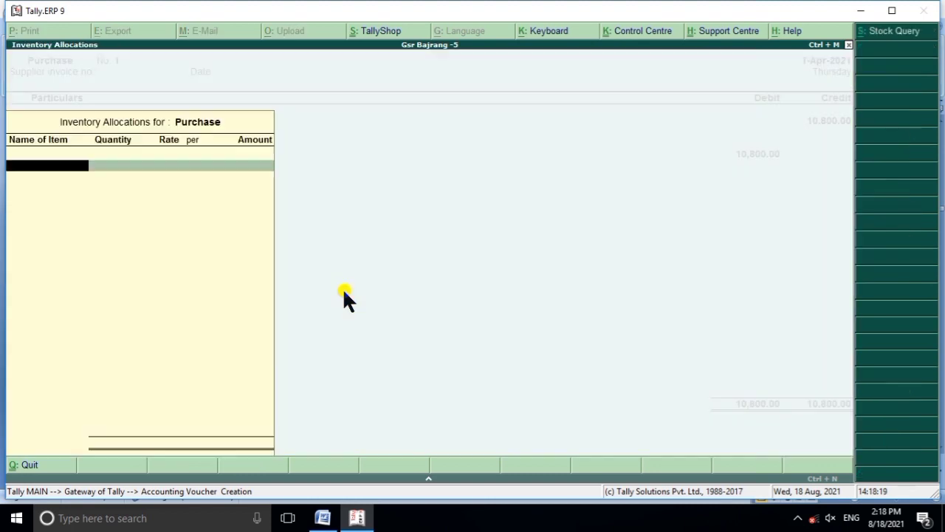
key(Return)
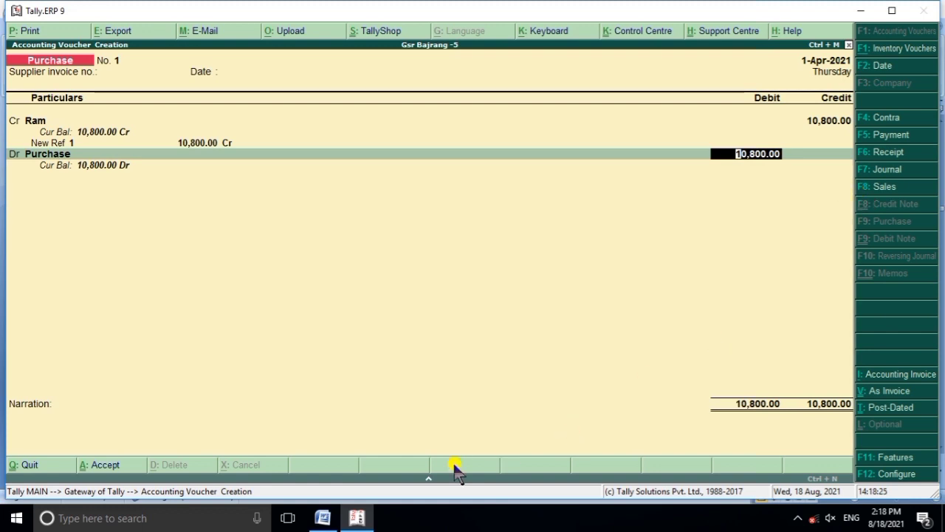
click(357, 517)
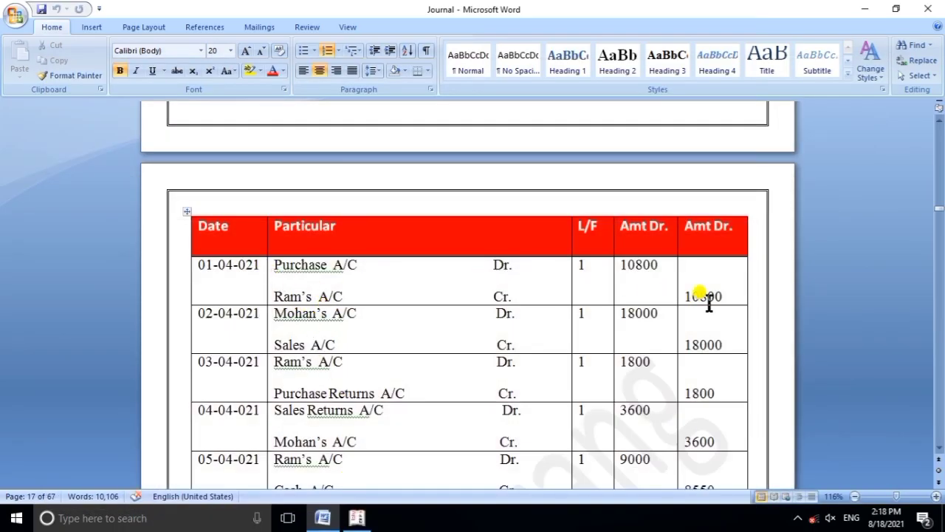
click(356, 517)
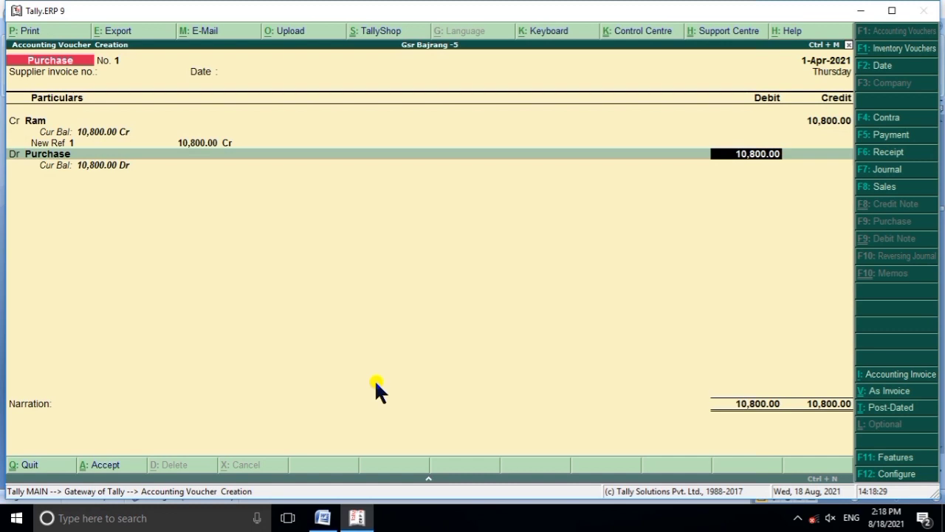
key(Return)
key(Return)
key(Return)
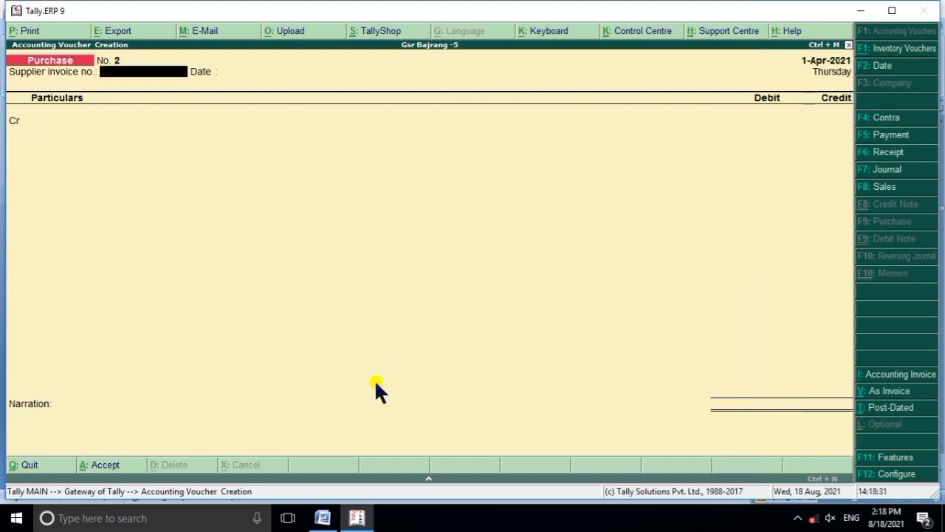
Step: Check the 02-04-021 journal entry in Word, and in Tally change to a Sales voucher in voucher mode with a blank reference number
click(356, 517)
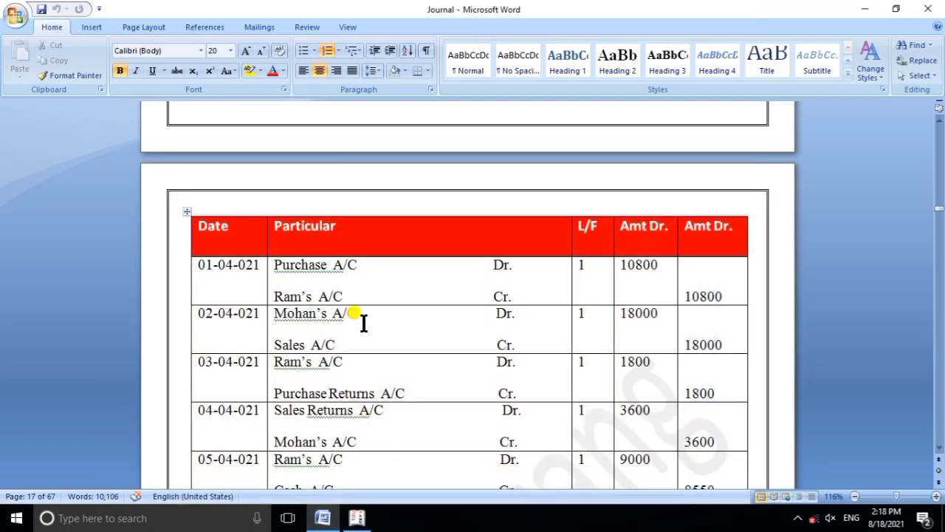
scroll(363, 323, down, 1)
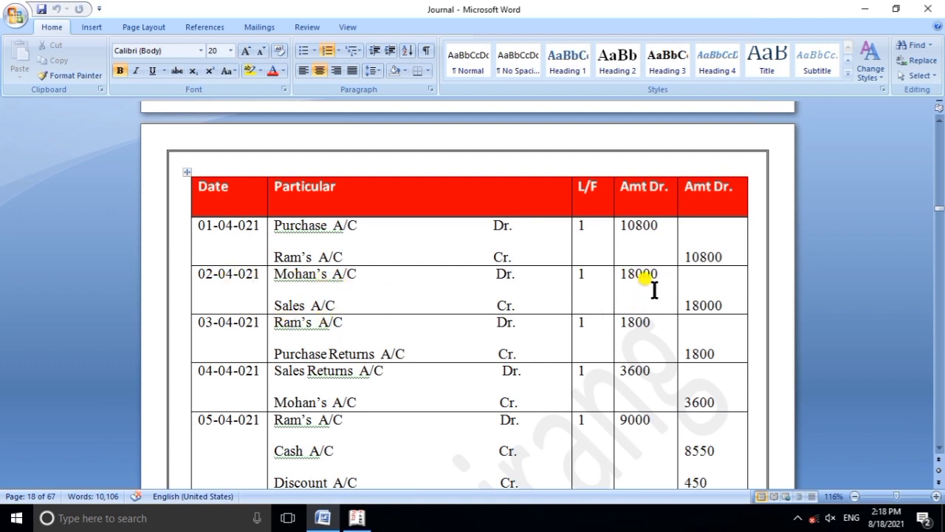
click(357, 518)
key(Return)
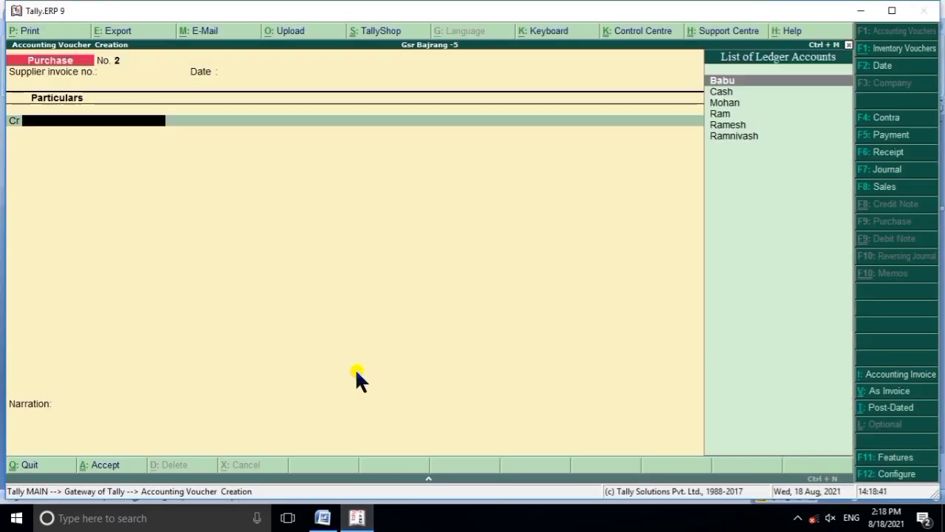
key(F8)
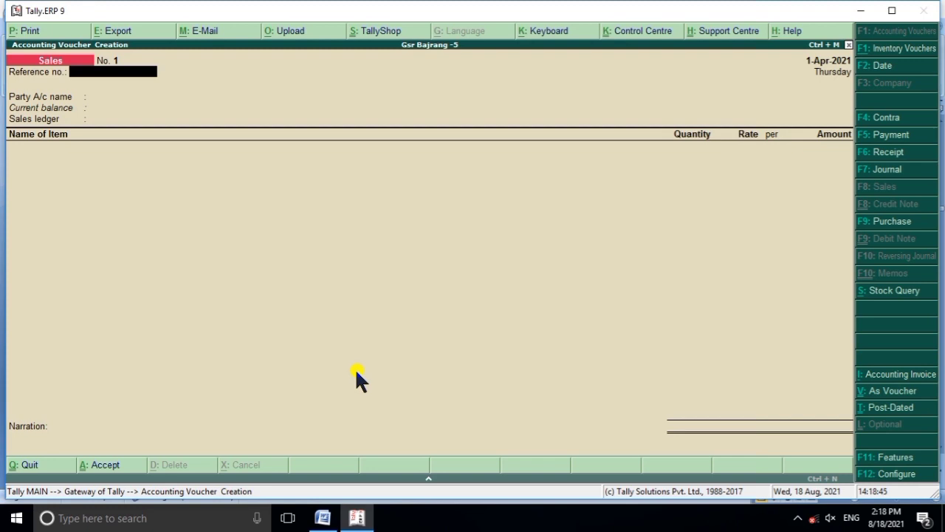
key(ctrl+v)
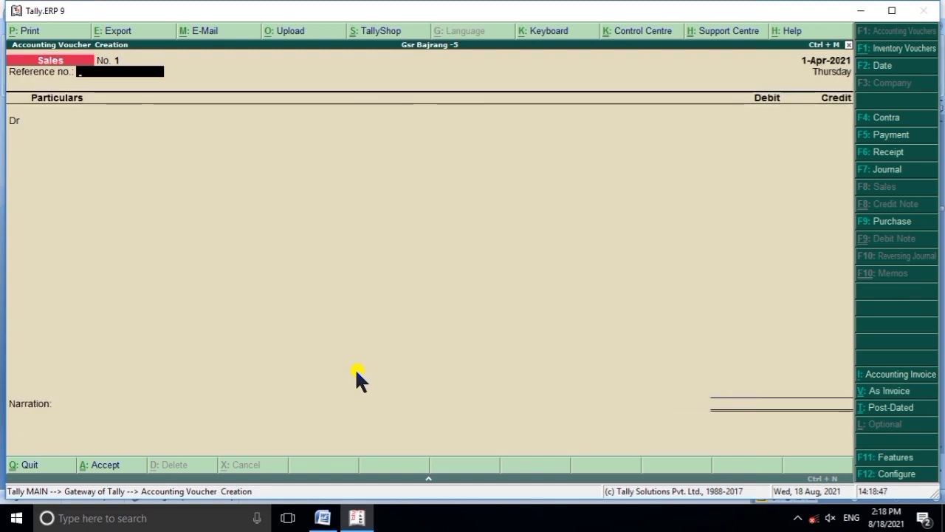
key(Return)
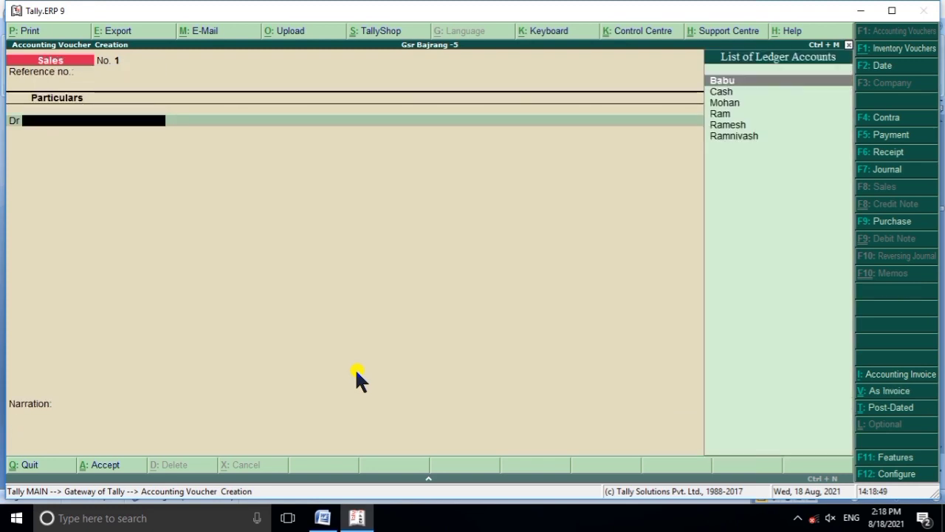
Step: Debit the customer from the 02-04-021 journal entry with 18000 in the Sales voucher
text(M)
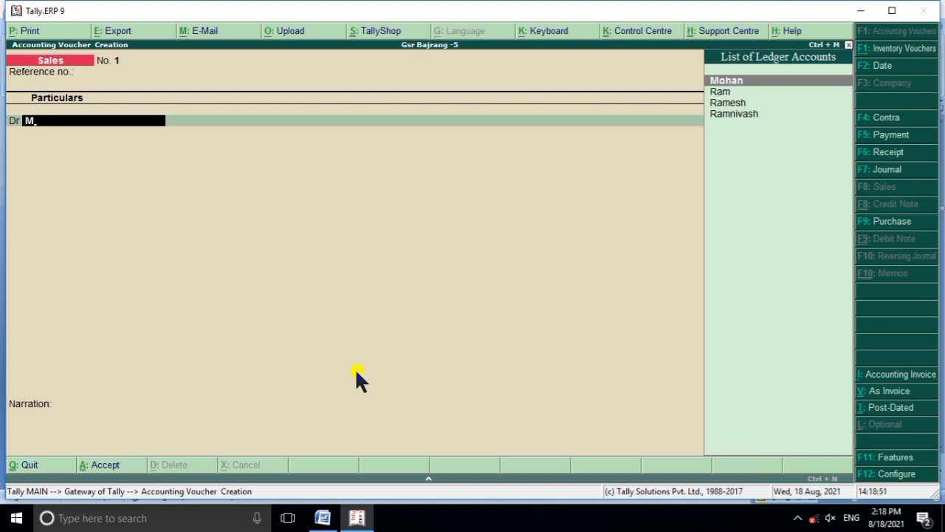
key(Return)
key(Return)
key(Return)
key(Return)
key(Return)
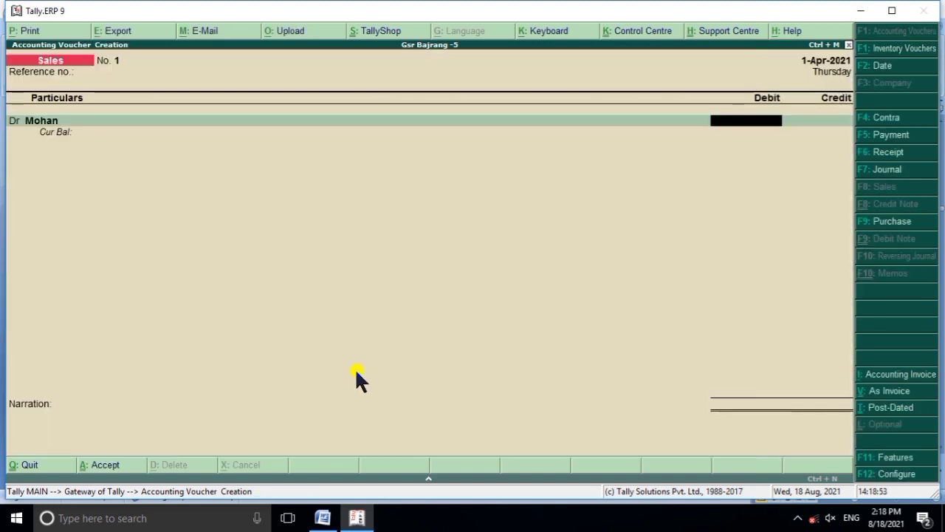
text(18000)
key(Return)
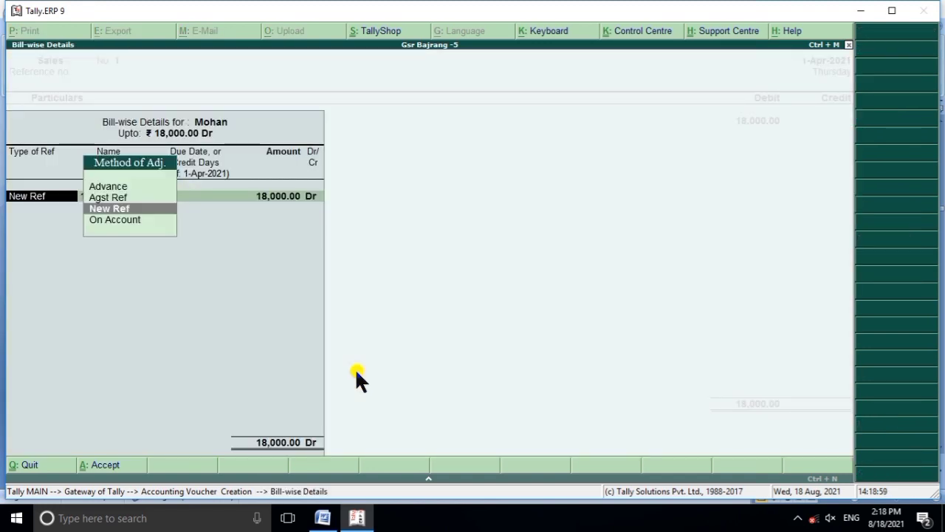
Step: Record the customer's 18,000.00 debit as New Ref 1 in the bill-wise details
key(Return)
key(Return)
key(Return)
key(Return)
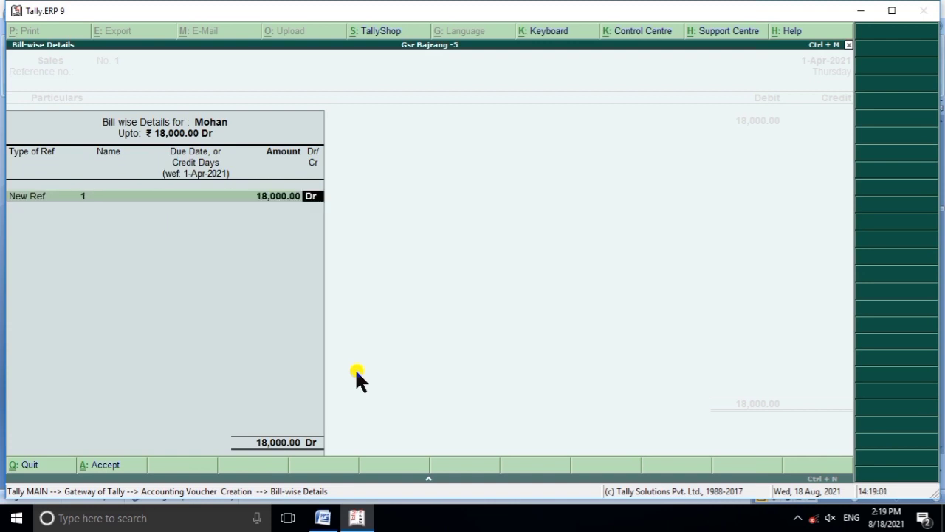
key(Return)
Step: Credit the Sales ledger with 18,000.00 without inventory items and save the Sales voucher
text(S)
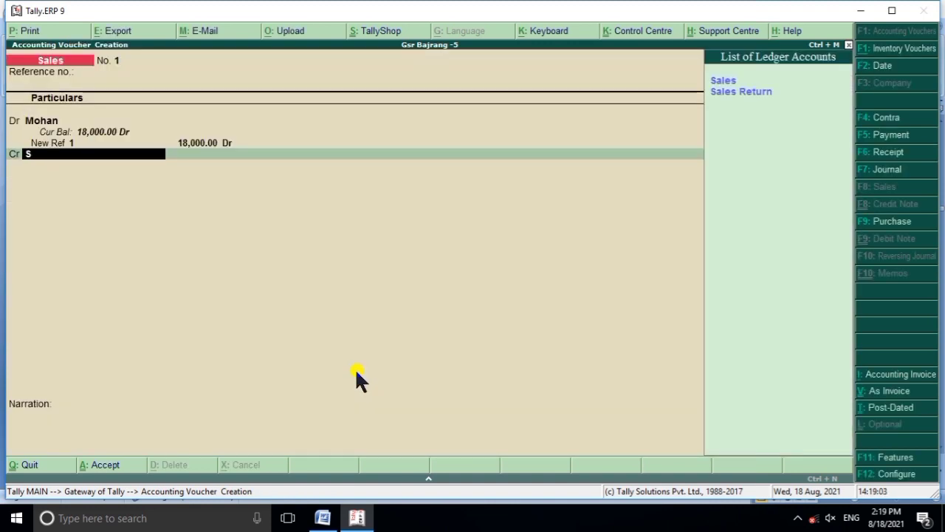
key(Return)
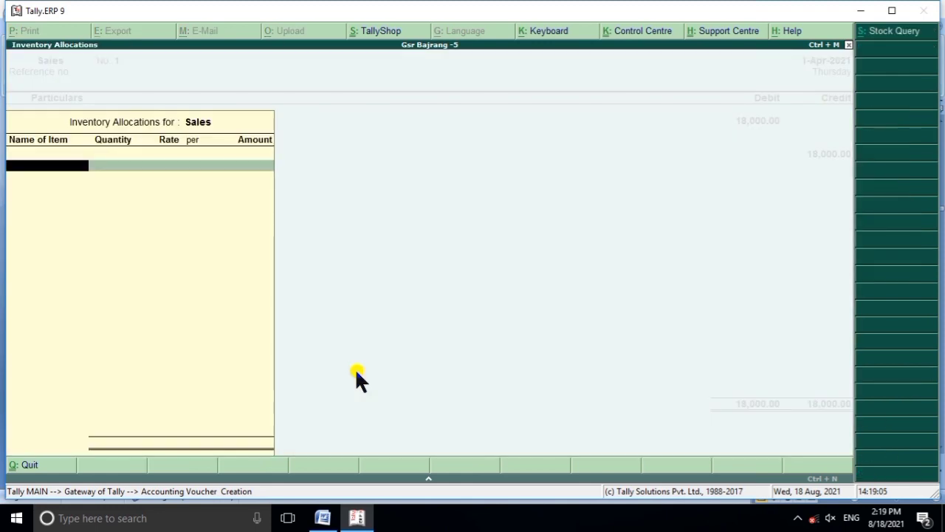
key(Return)
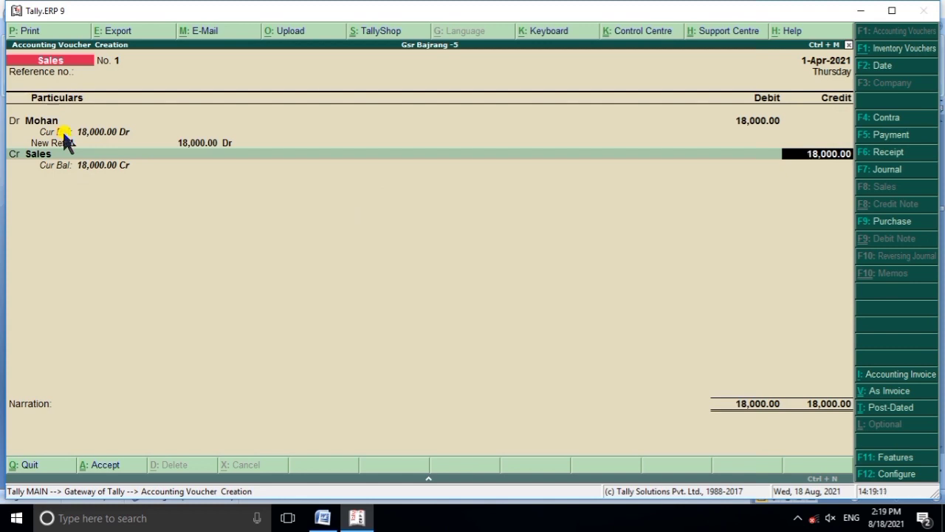
key(Return)
key(Return)
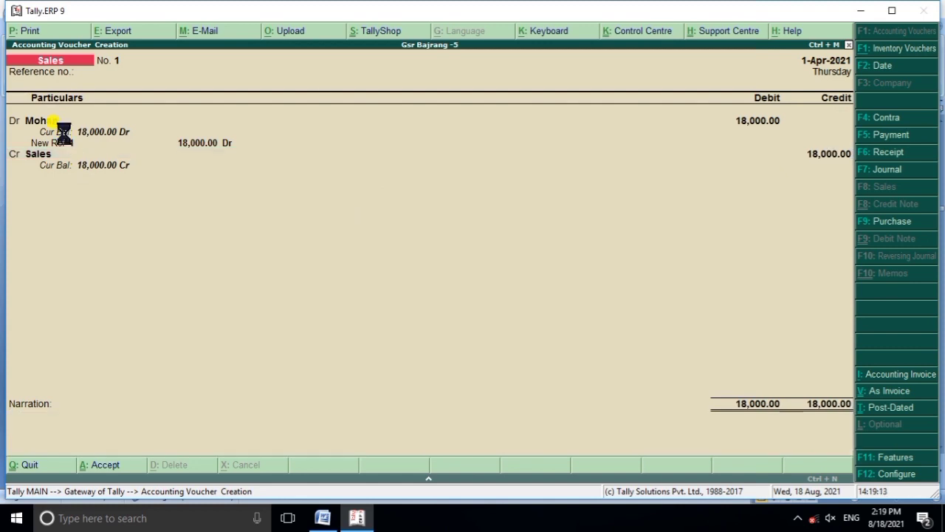
Step: Read the 03-04-021 journal entry in Word, and change to a Journal voucher in Tally
click(358, 517)
scroll(314, 434, down, 1)
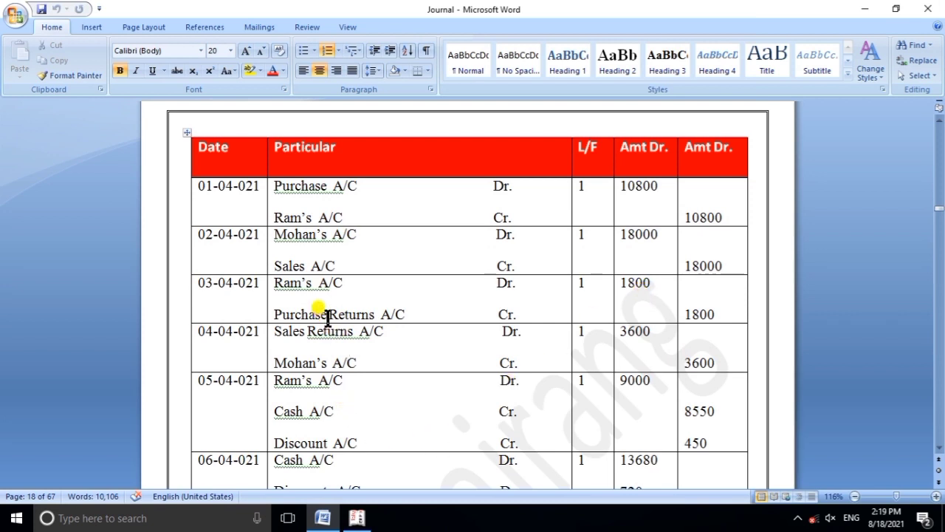
click(357, 516)
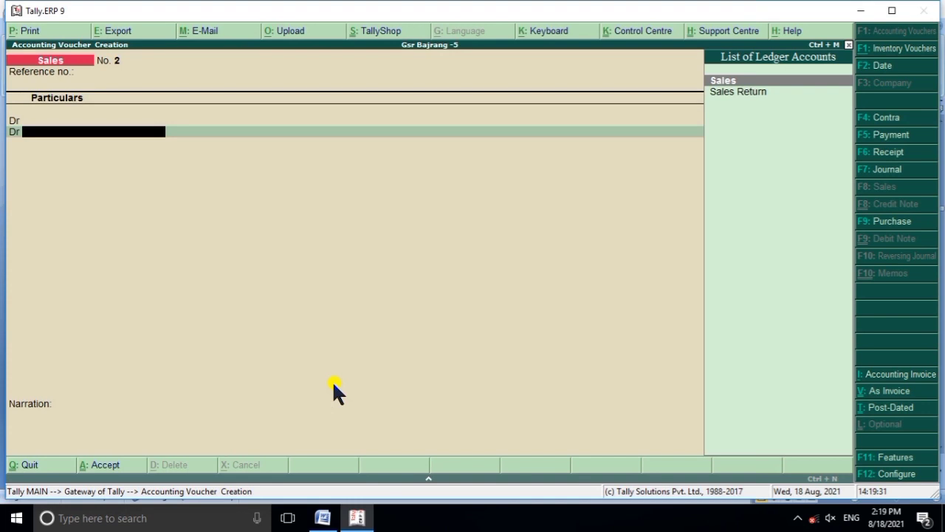
key(F7)
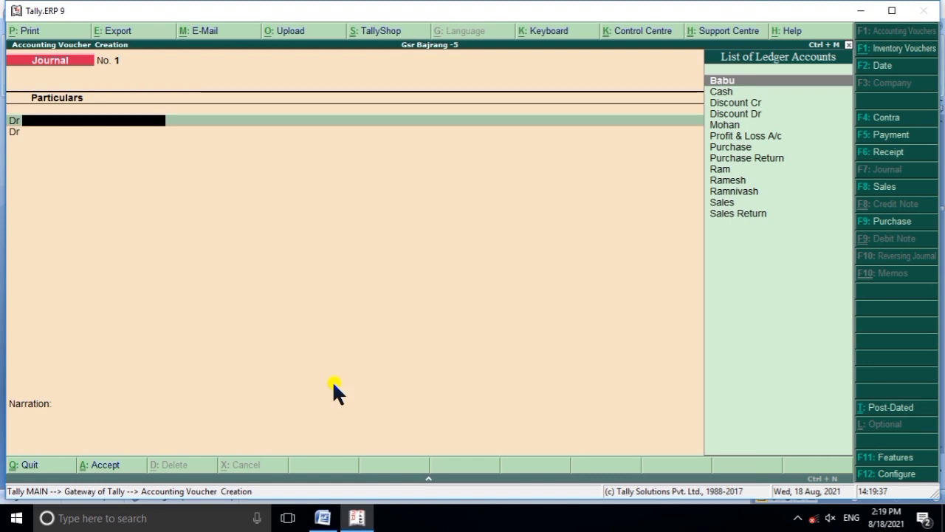
Step: Debit the supplier from the 03-04-021 journal entry with 1800 in the Journal voucher
text(R)
key(Down)
key(Up)
key(Return)
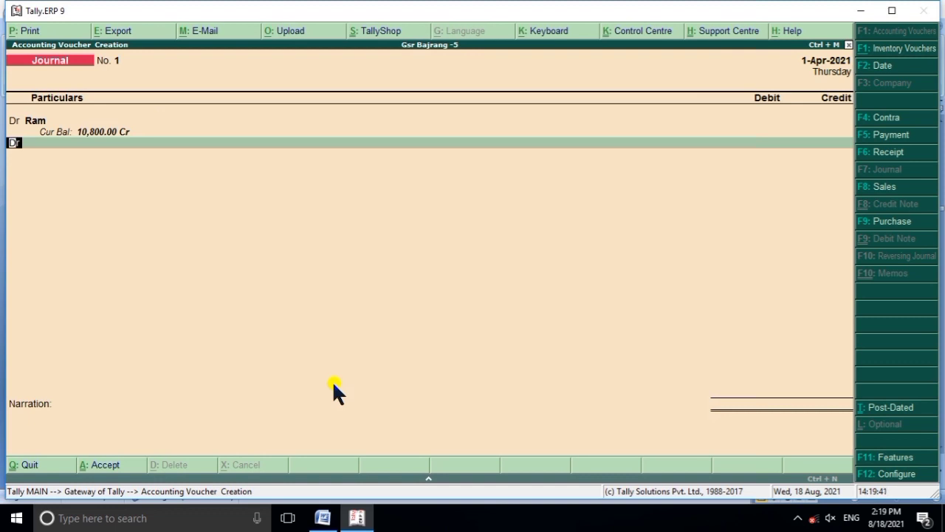
text(18)
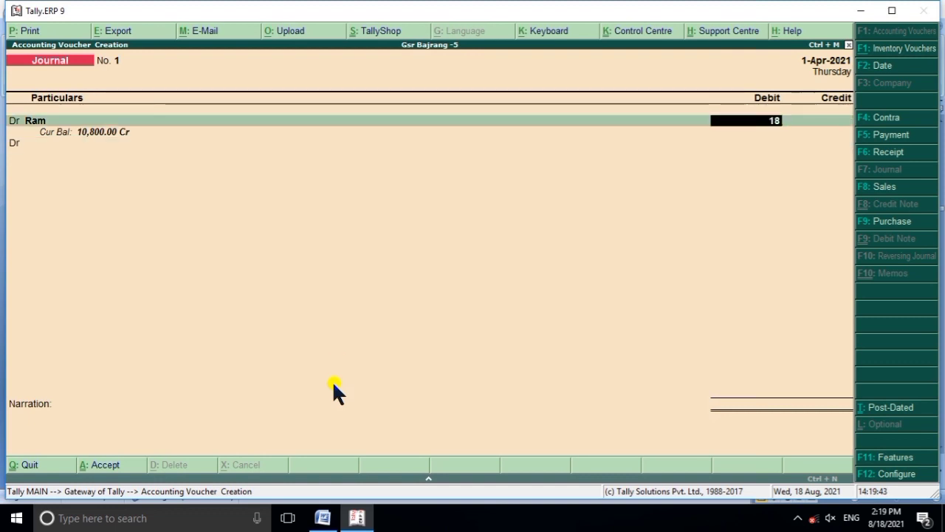
text(00)
key(Return)
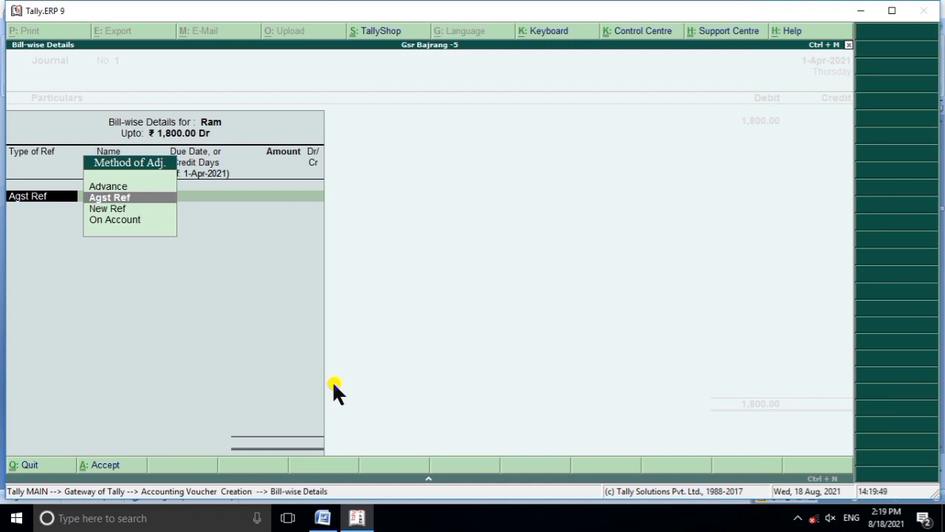
Step: Allocate the supplier's 1,800.00 debit as Agst Ref against bill 1 in the bill-wise details
key(Return)
key(Return)
key(Return)
key(Return)
key(Return)
Step: Enter Purchase Return as the second ledger of the Journal voucher
text(P)
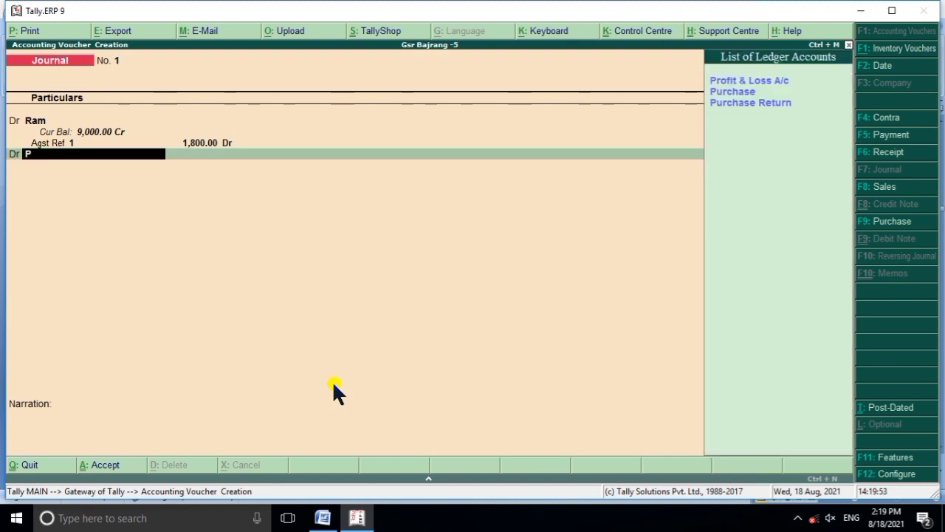
key(Down)
key(Down)
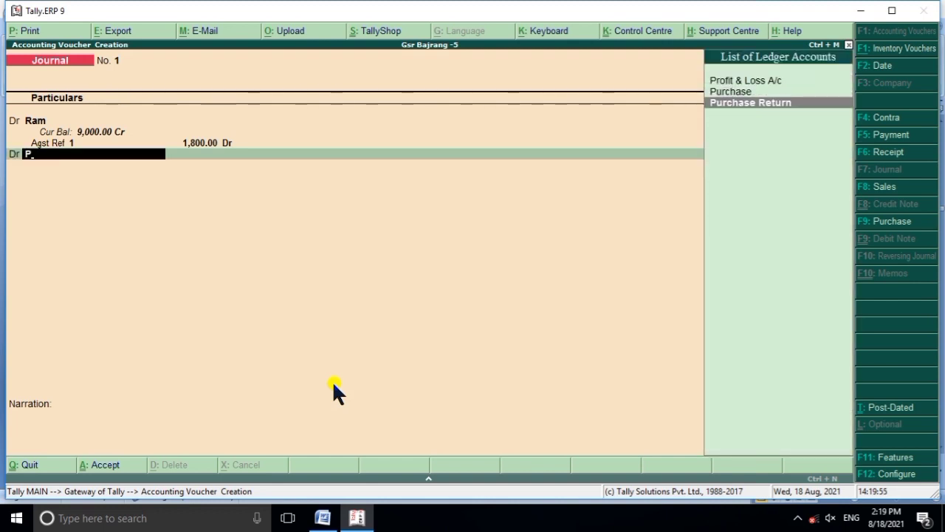
key(Return)
key(Escape)
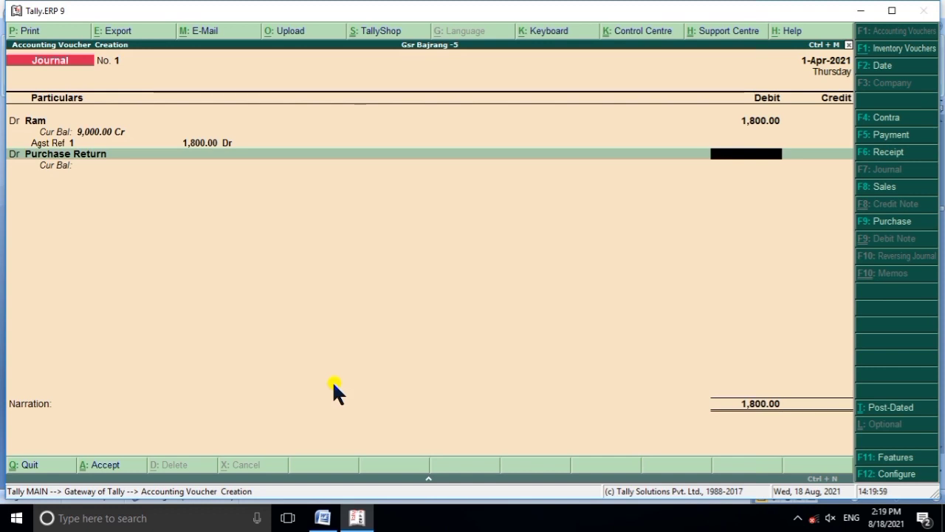
Step: Change the Purchase Return line to a credit of 1,800.00 and save the Journal voucher with a blank narration
key(BackSpace)
key(BackSpace)
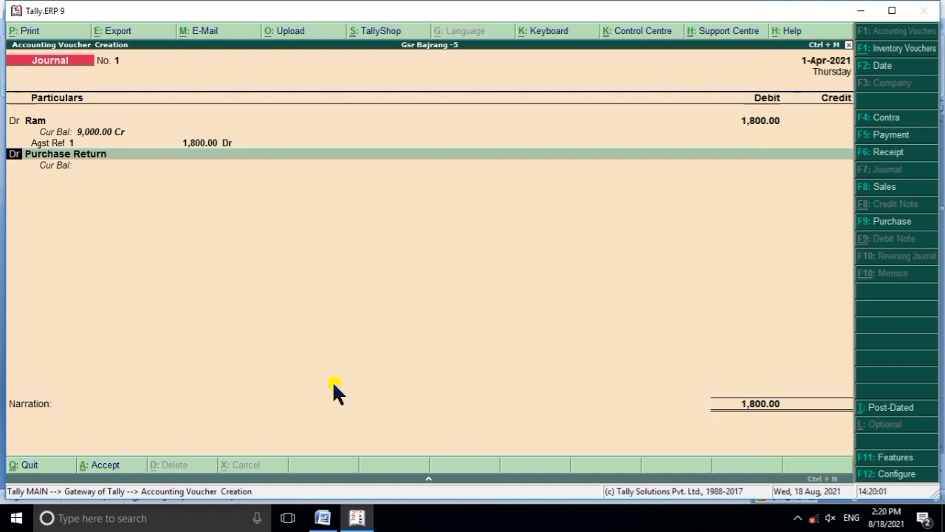
text(c)
key(Return)
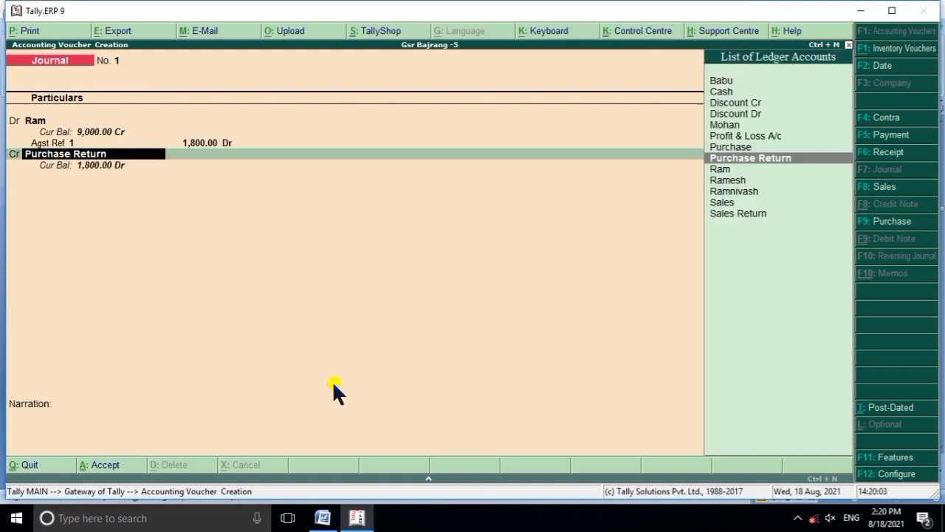
key(Return)
key(Return)
key(Return)
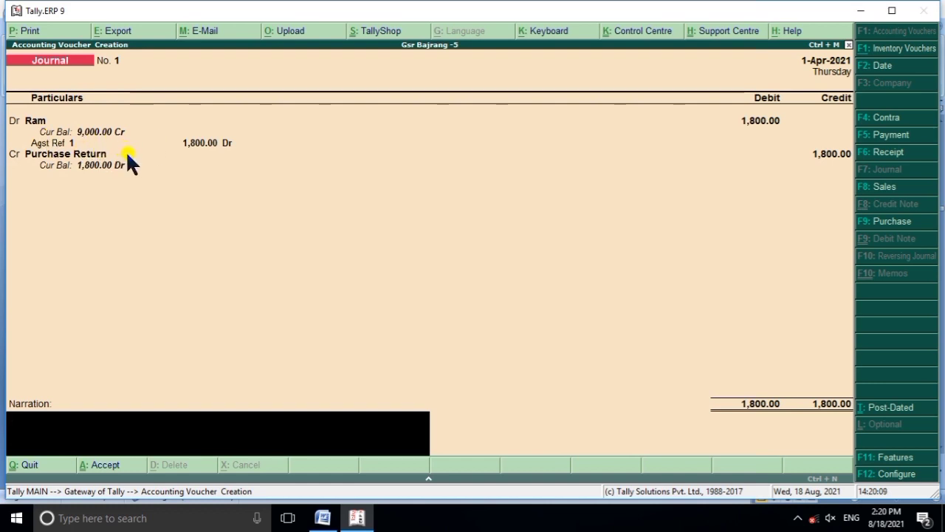
key(Return)
key(Return)
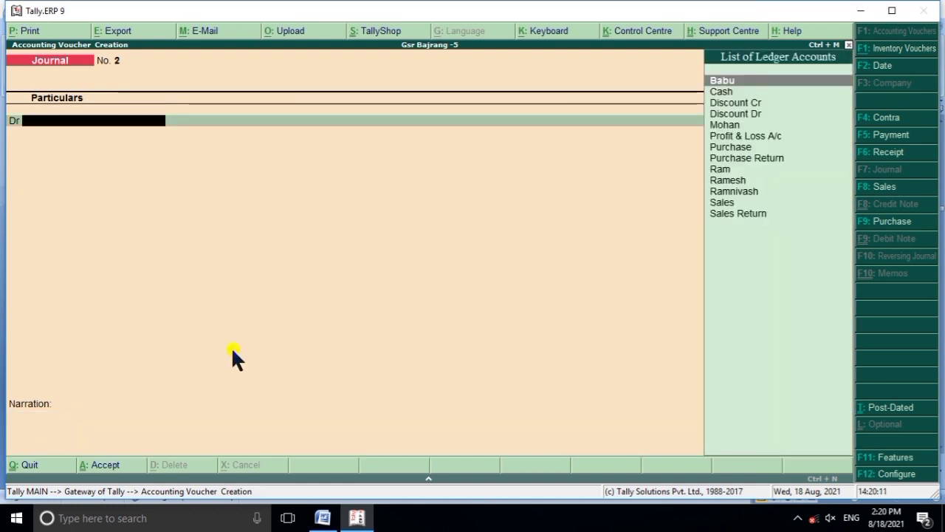
Step: Read the 04-04-021 journal entry in Word and return to the new Journal voucher in Tally
click(360, 518)
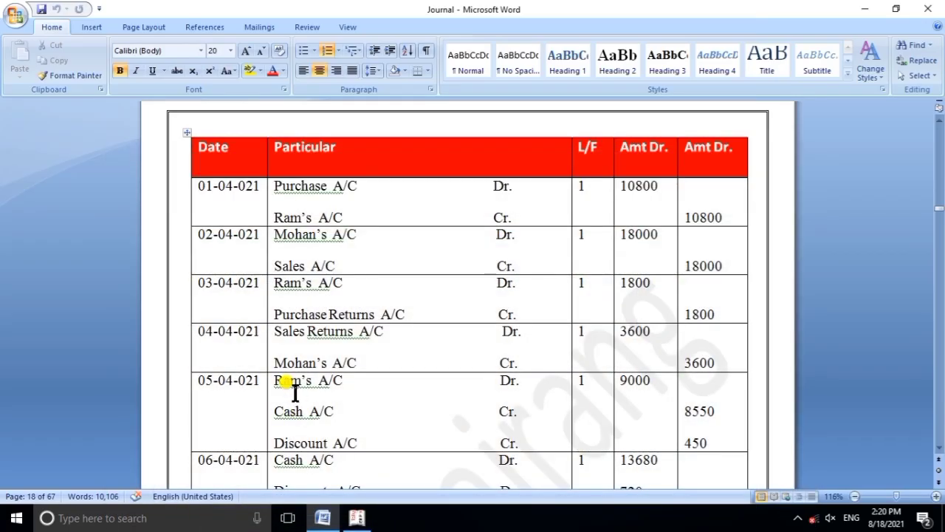
scroll(294, 393, down, 1)
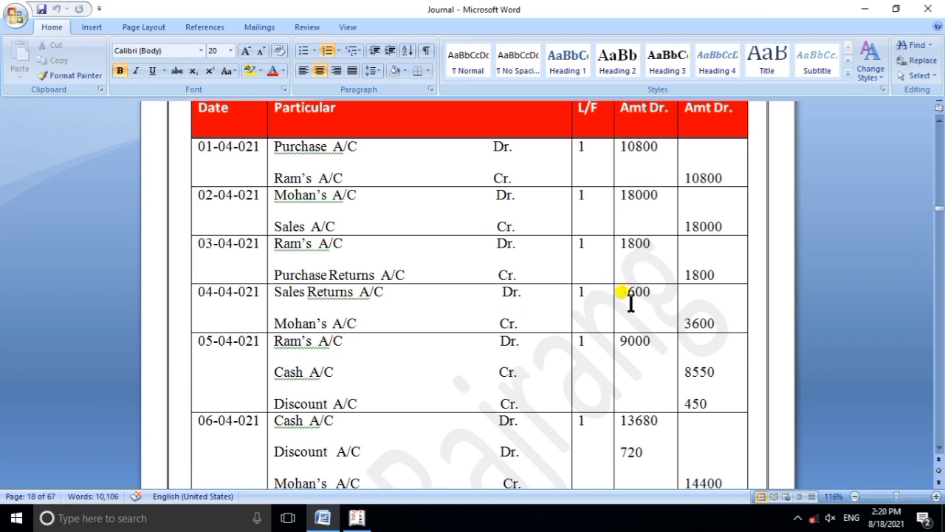
click(357, 518)
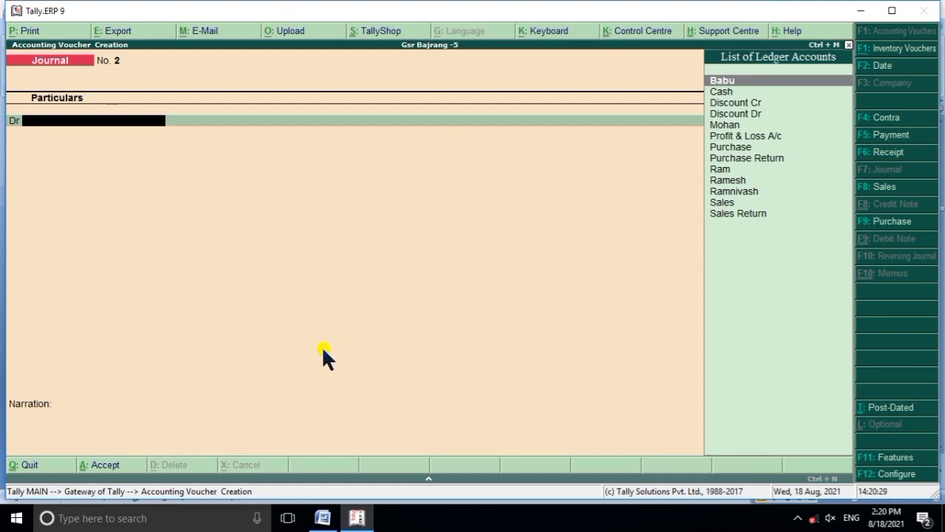
Step: Debit the Sales Return ledger with 3600 on the first line of the Journal voucher
text(S)
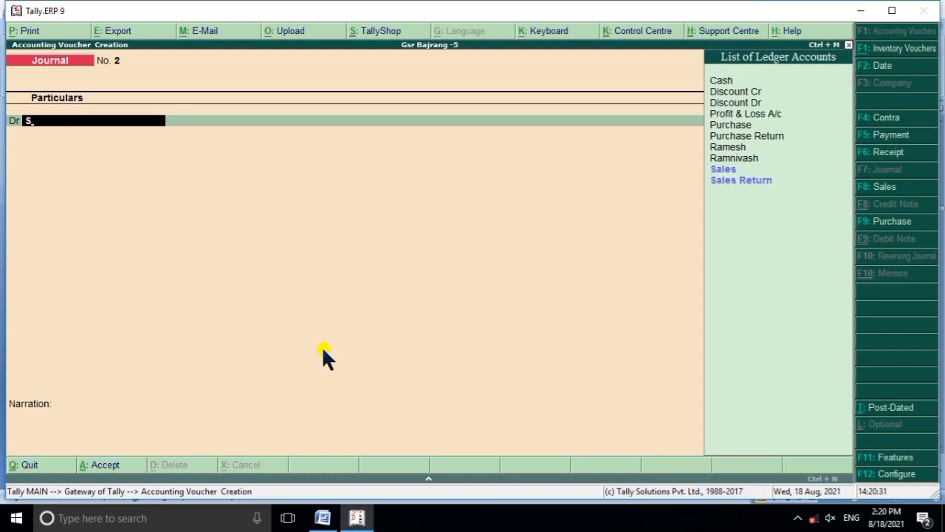
key(Down)
key(Return)
key(Return)
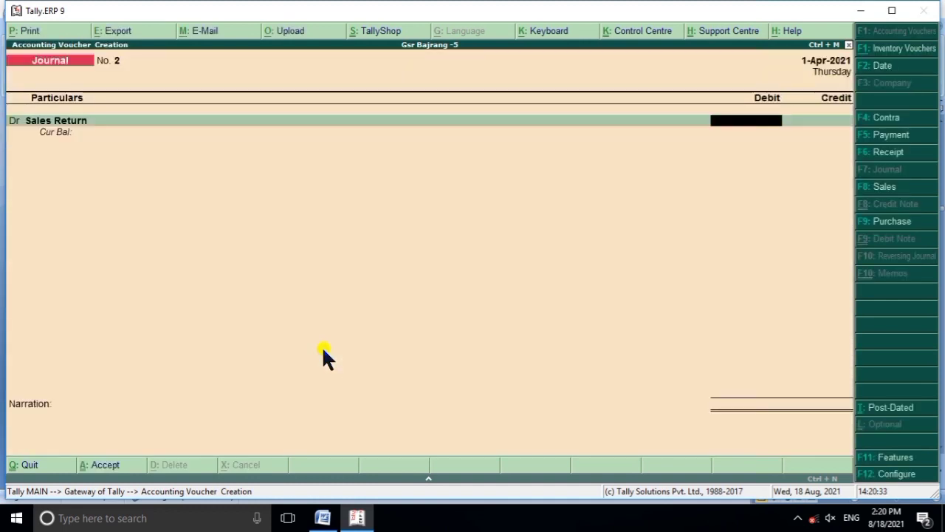
text(36)
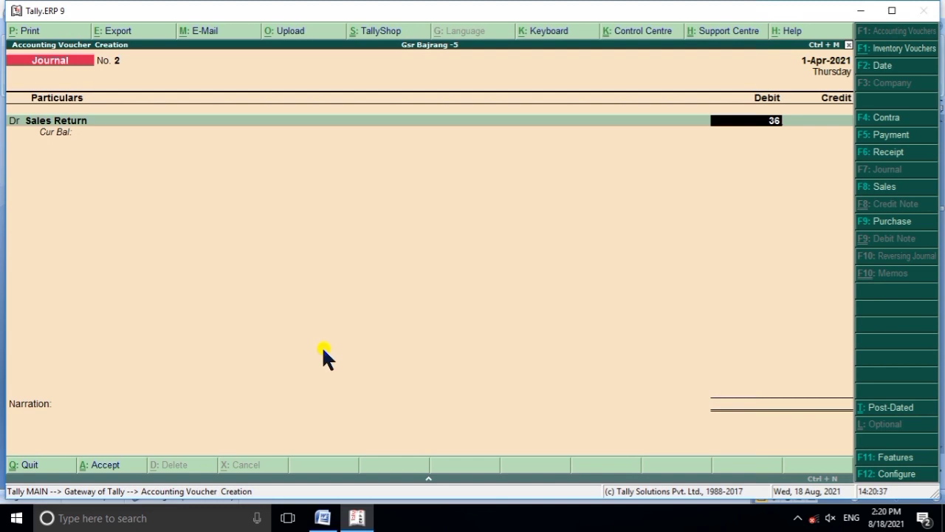
text(00)
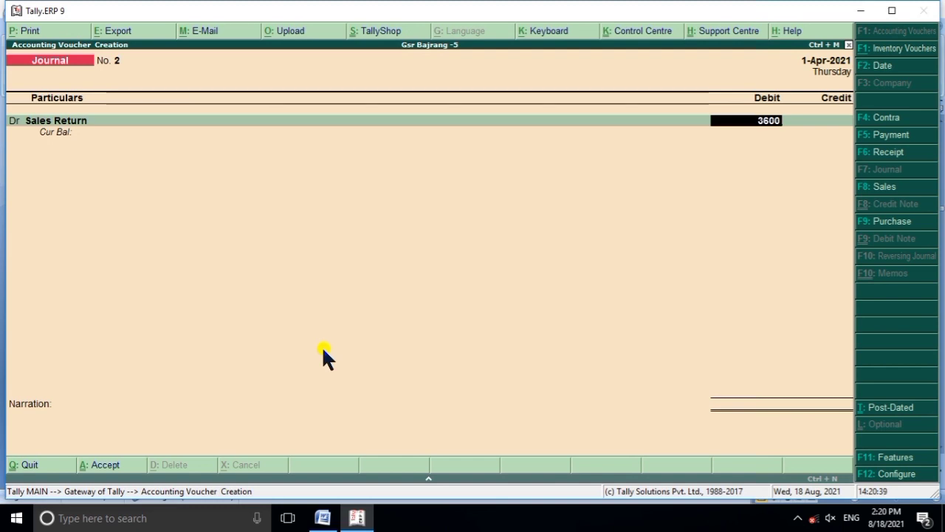
key(Return)
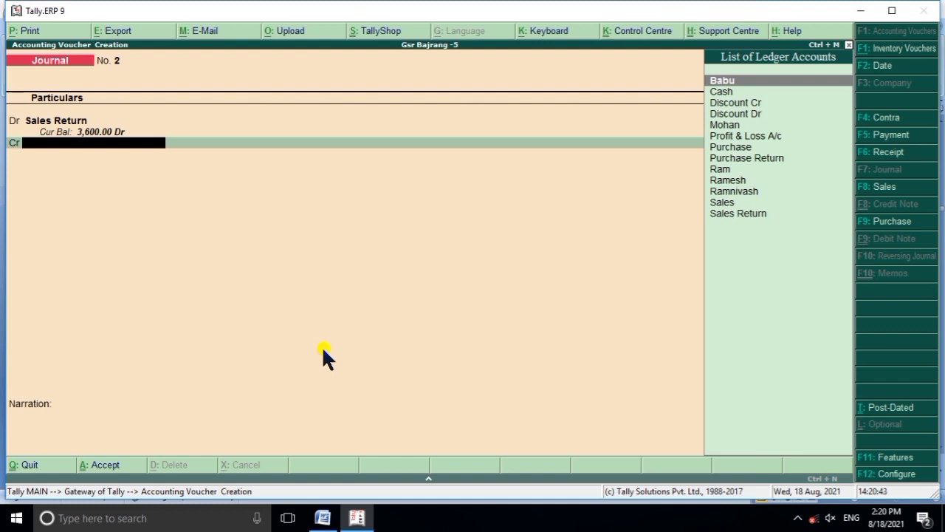
Step: Credit the customer's ledger with 3,600.00 and allocate it as Agst Ref against bill 1
text(M)
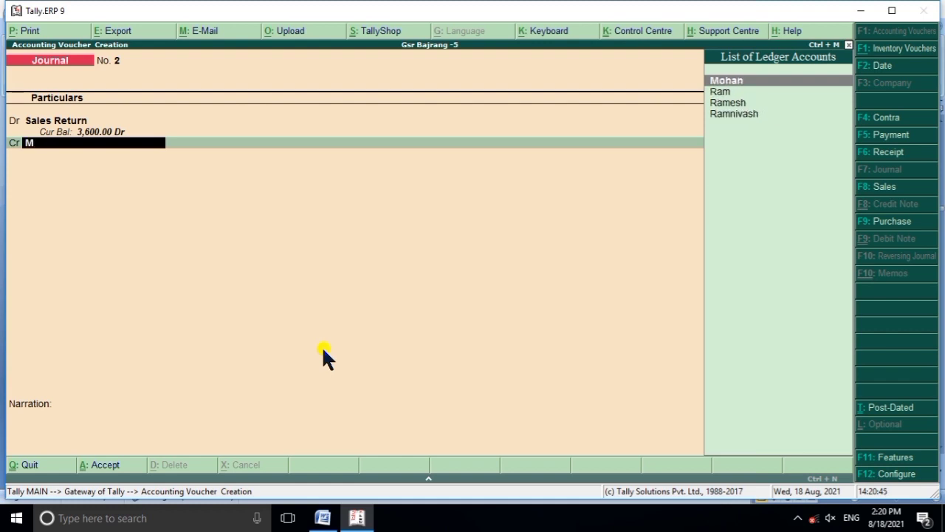
key(Return)
key(Return)
key(Return)
key(Return)
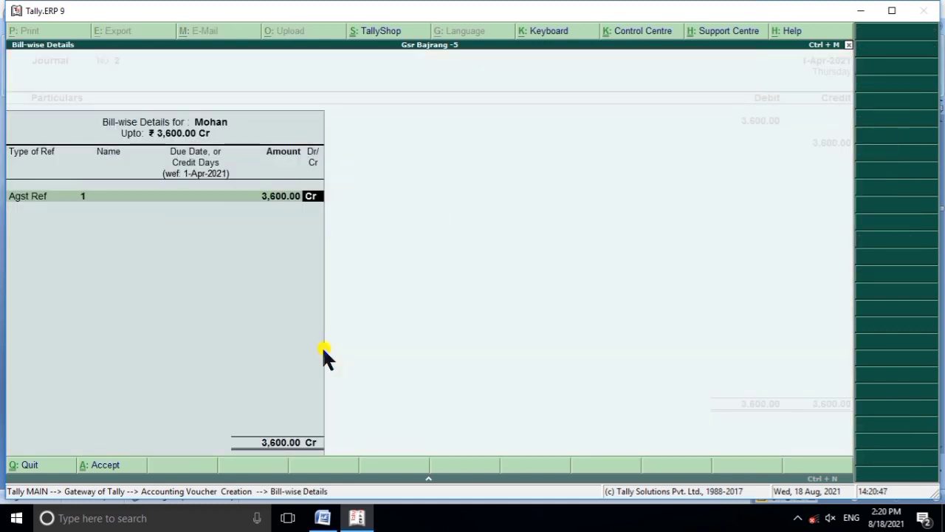
key(Return)
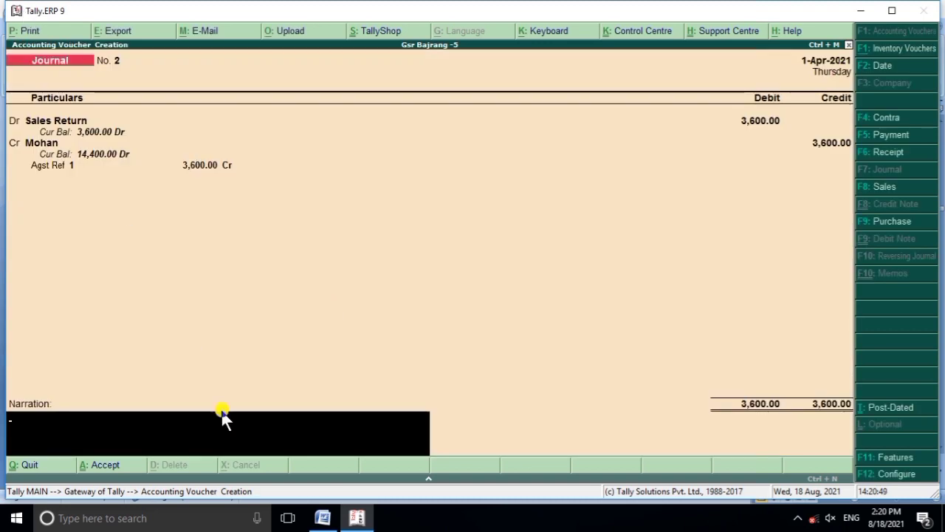
Step: Check the 04-04-021 entry in Word, and save the Journal voucher in Tally with a blank narration
click(323, 517)
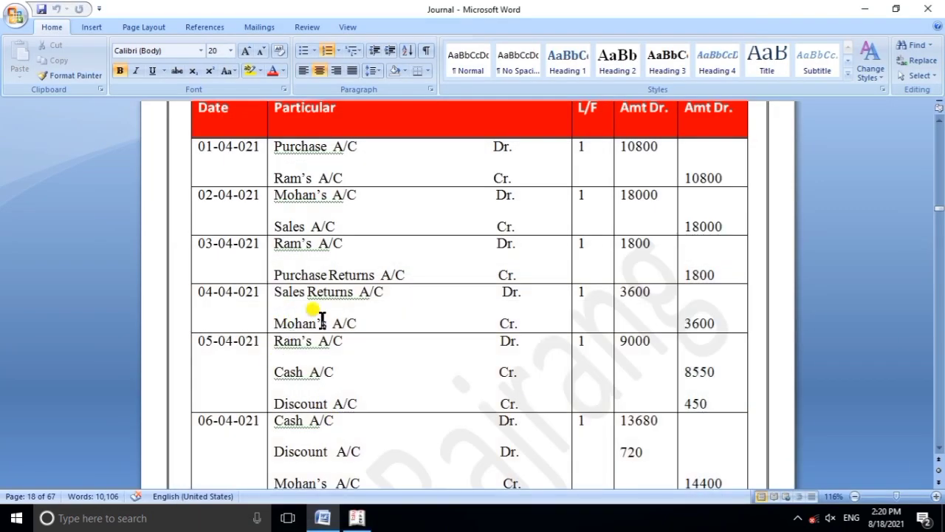
click(360, 519)
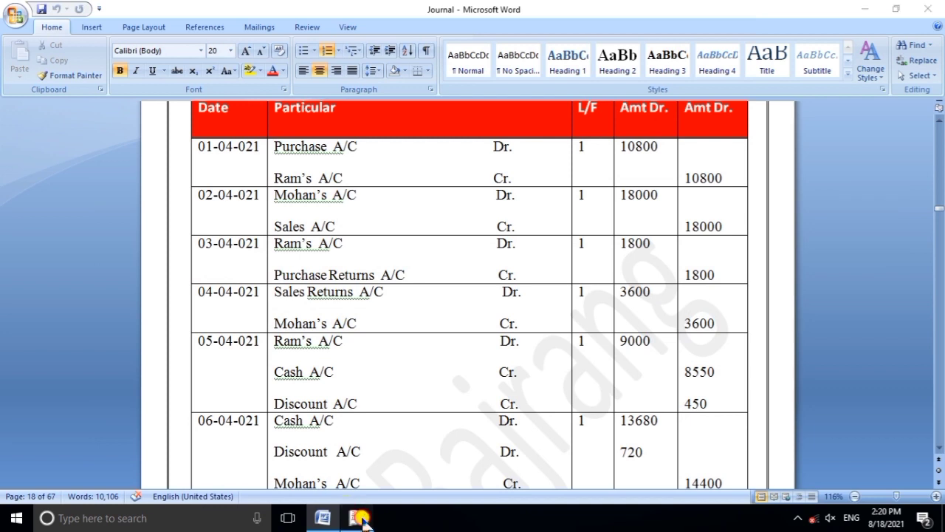
key(Return)
key(Return)
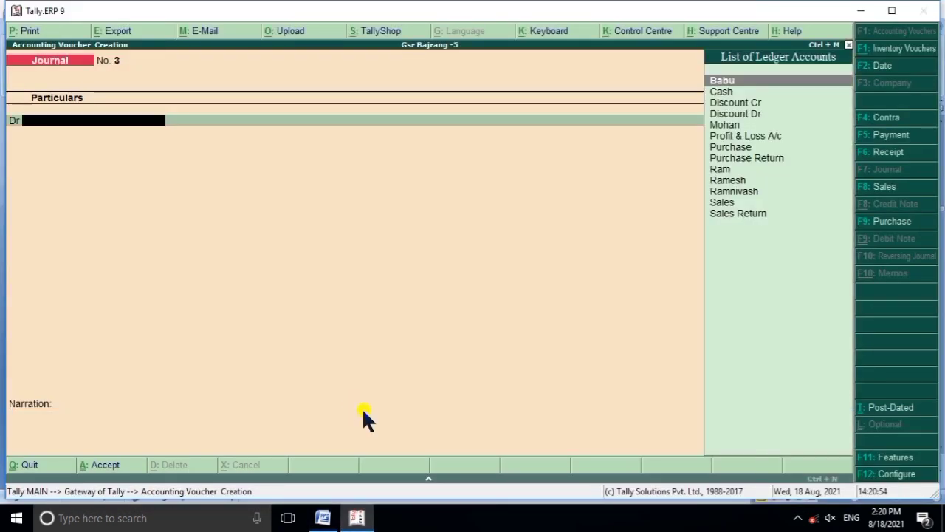
Step: Read the 05-04-021 journal entry and its matching transaction in the Word question list, and return to Tally
click(359, 518)
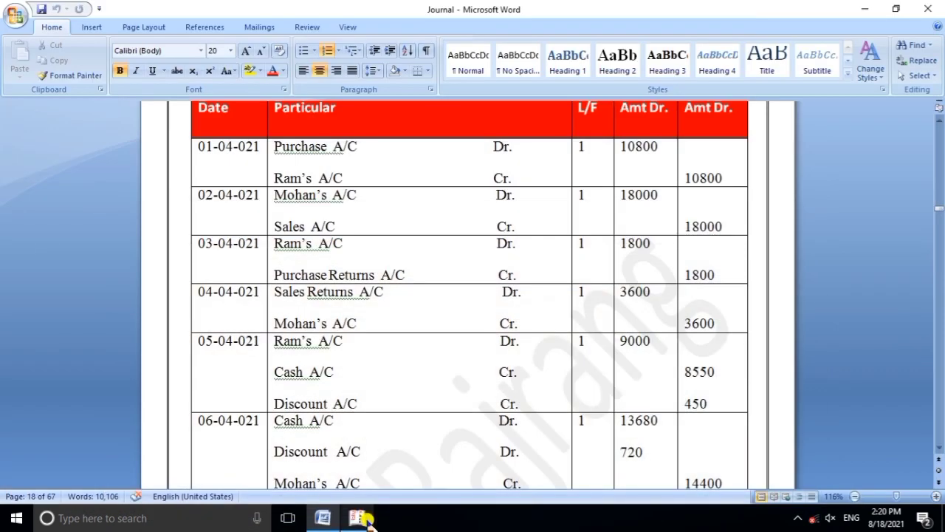
scroll(358, 447, down, 3)
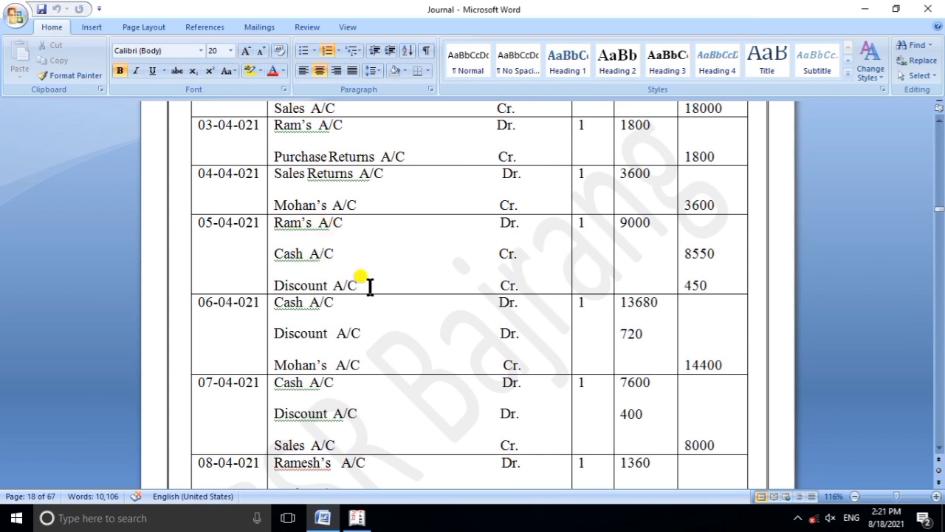
scroll(364, 303, up, 10)
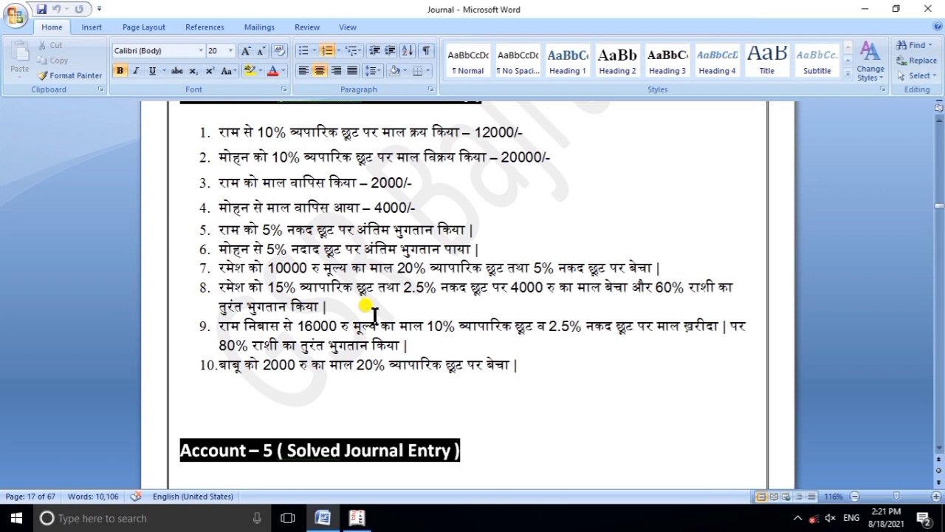
scroll(374, 316, down, 15)
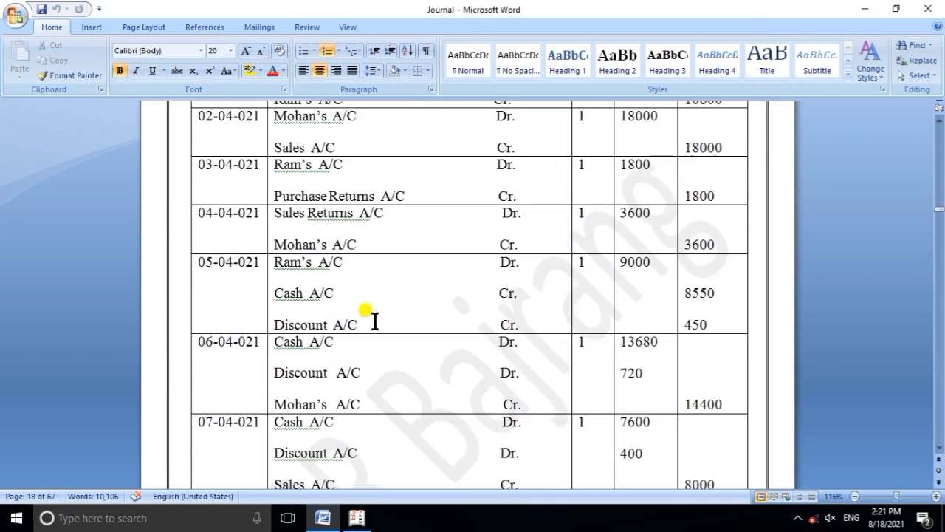
scroll(374, 321, down, 1)
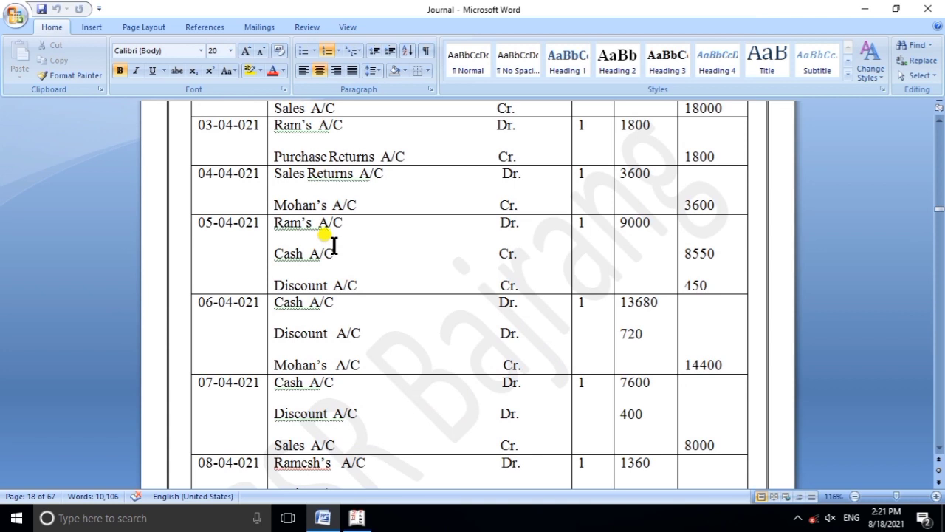
click(357, 517)
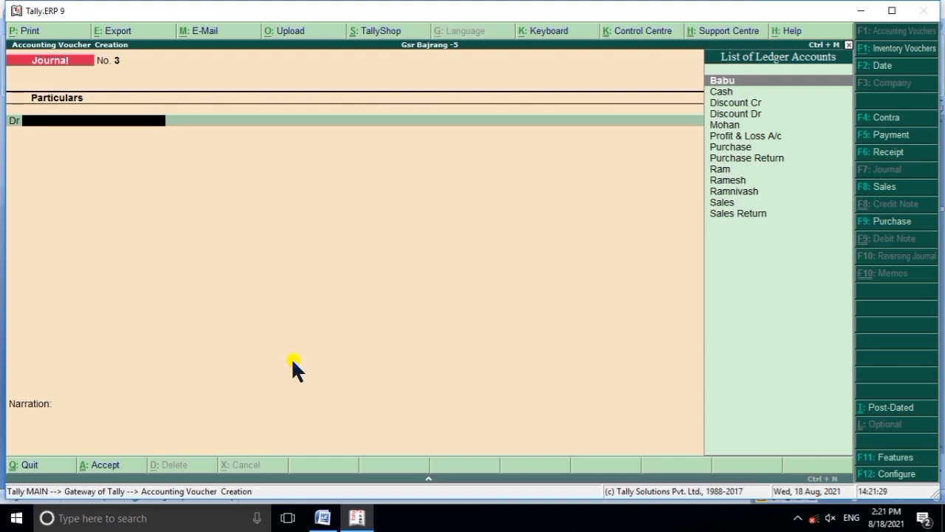
Step: Start a Payment voucher and debit the supplier's ledger with 9000, checking the amount against the 05-04-021 entry in Word
key(F5)
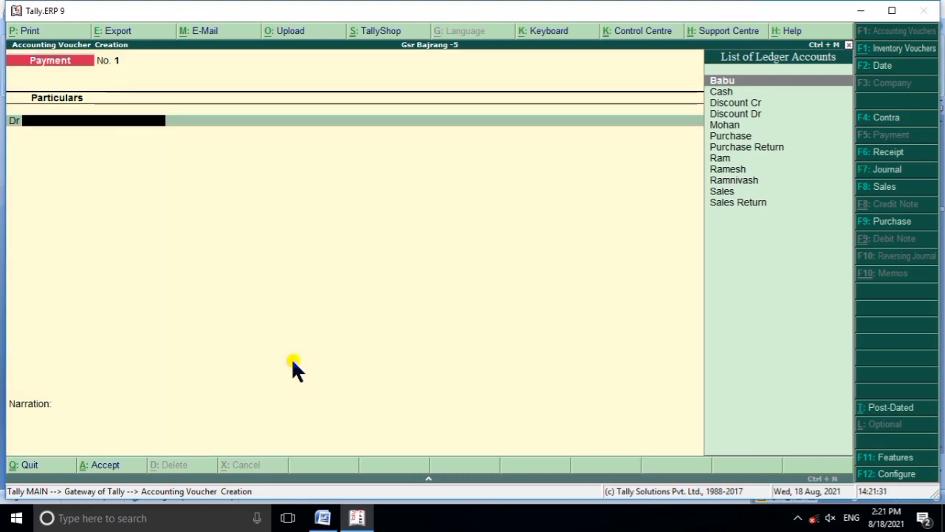
text(R)
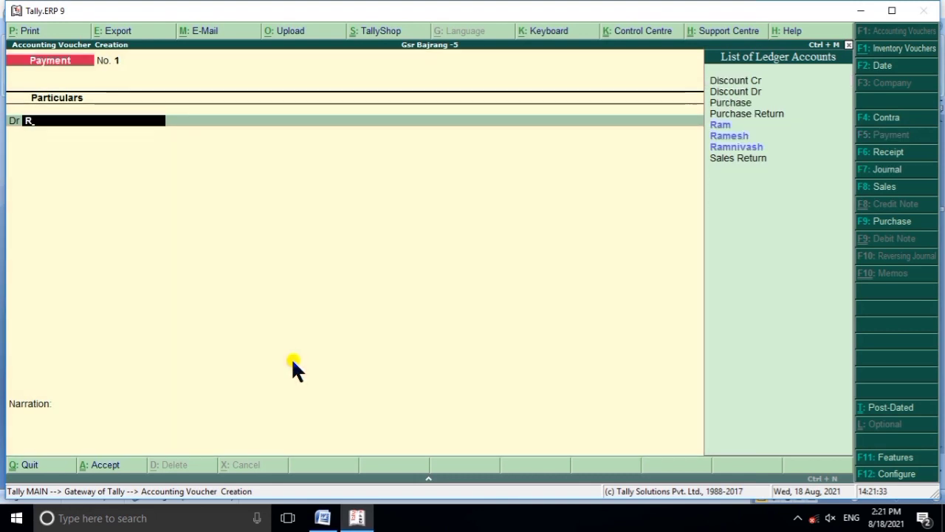
key(Return)
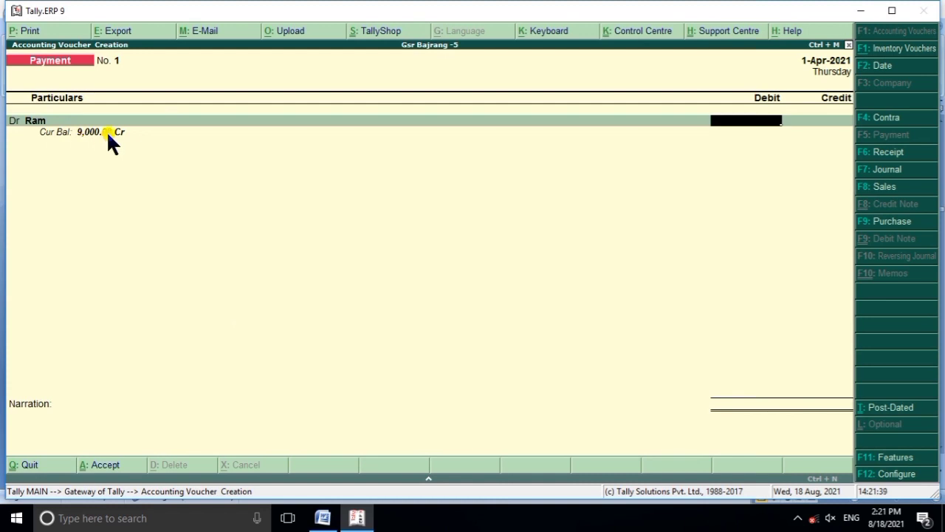
click(357, 516)
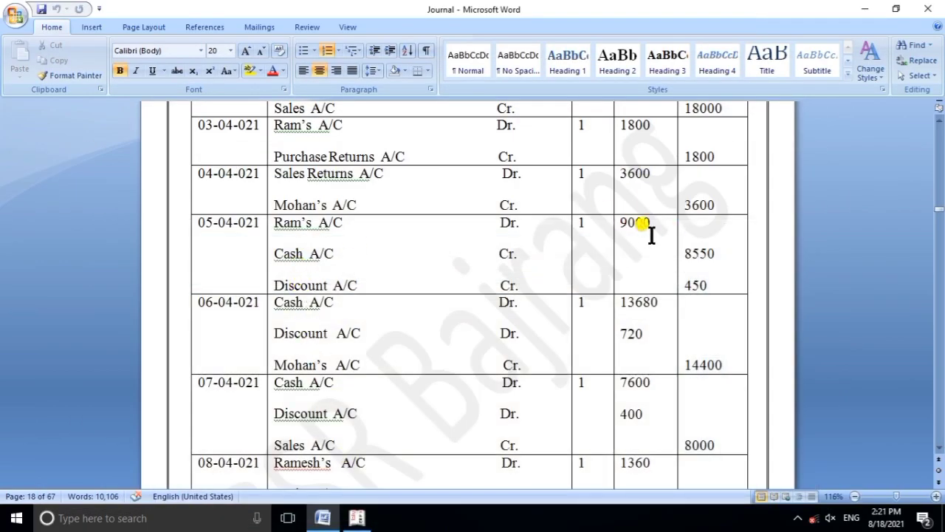
click(358, 517)
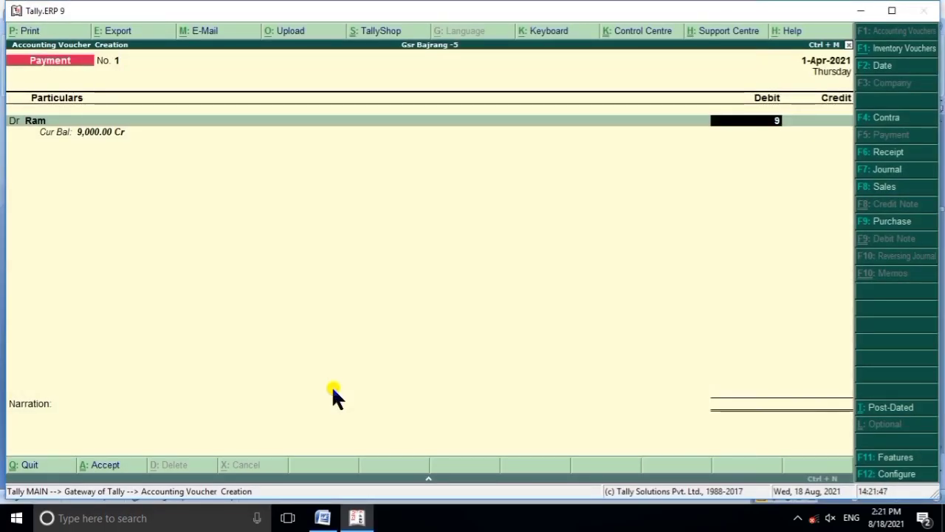
text(000)
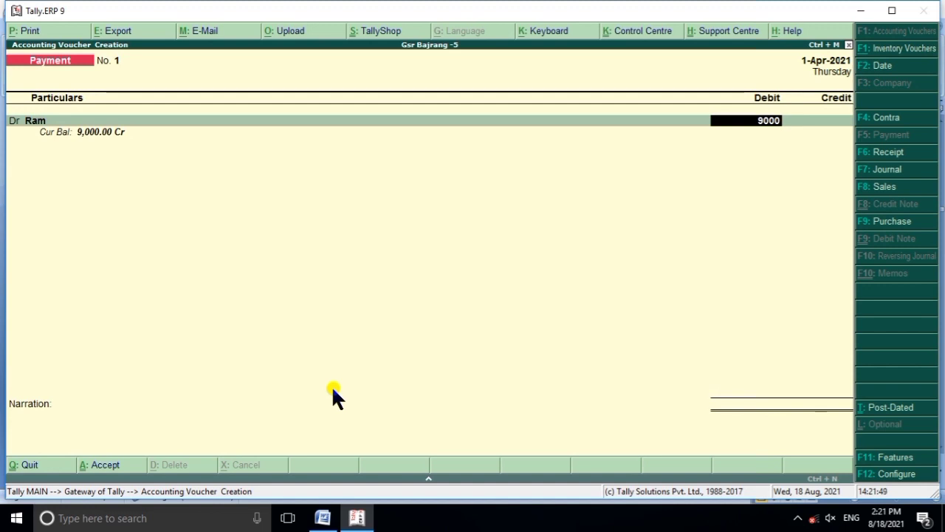
key(Return)
Step: Allocate the supplier's 9,000.00 debit as Agst Ref against bill 1 in the bill-wise details
key(Return)
key(Return)
key(Return)
key(Return)
key(Return)
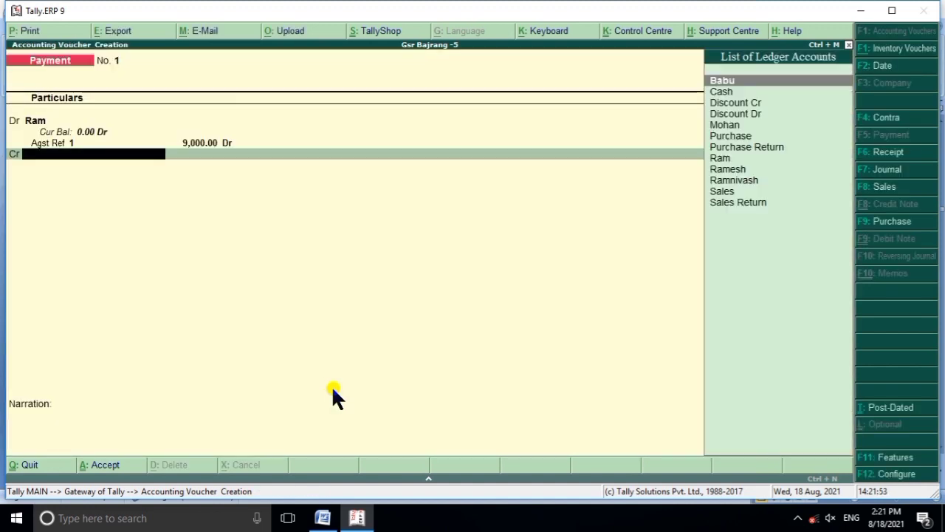
Step: Credit the Discount Cr ledger with 450 in the Payment voucher, checking the discount against the Word entry
text(D)
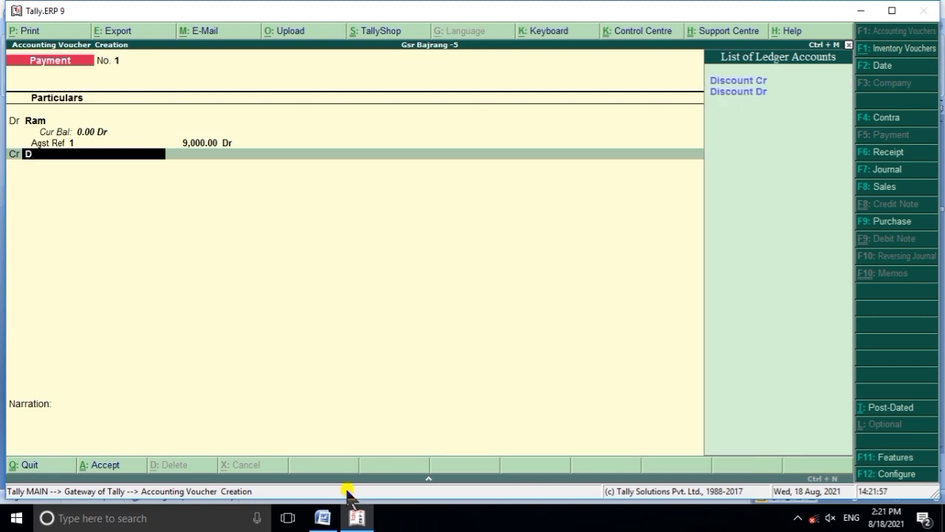
click(323, 517)
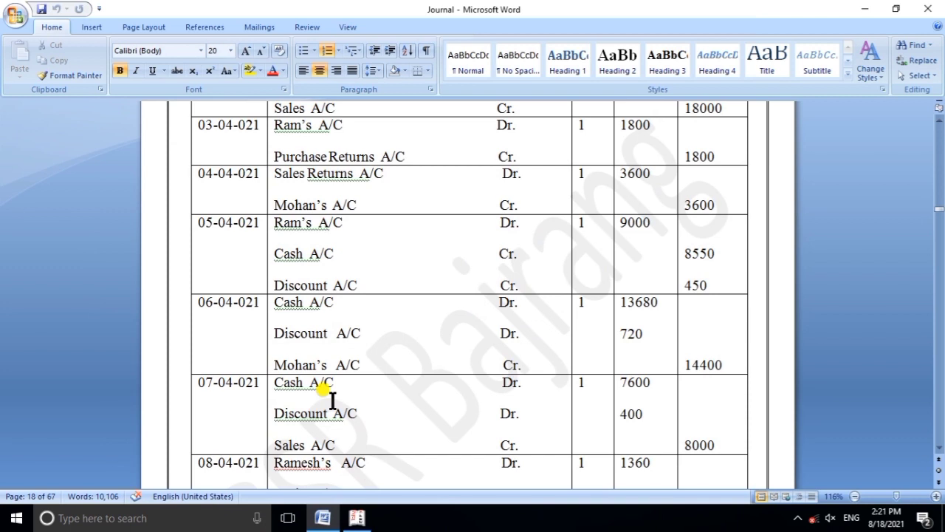
click(333, 333)
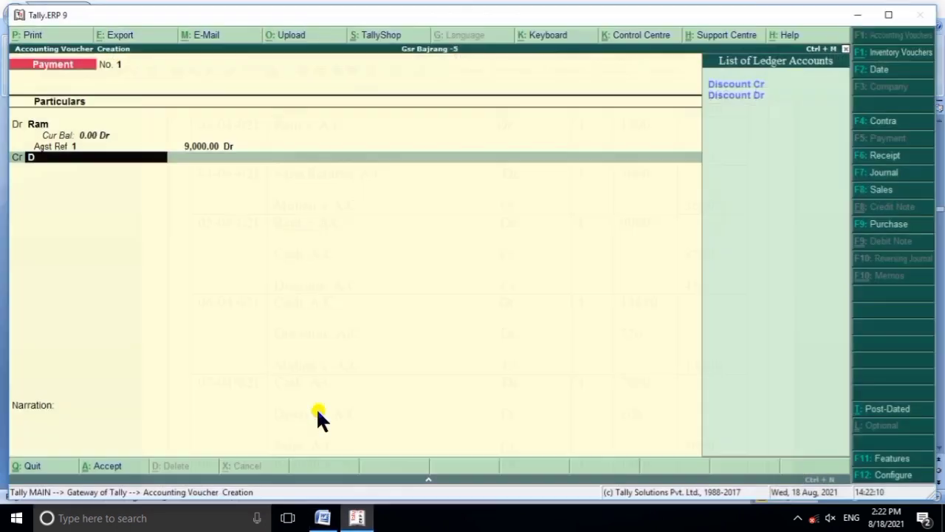
click(357, 517)
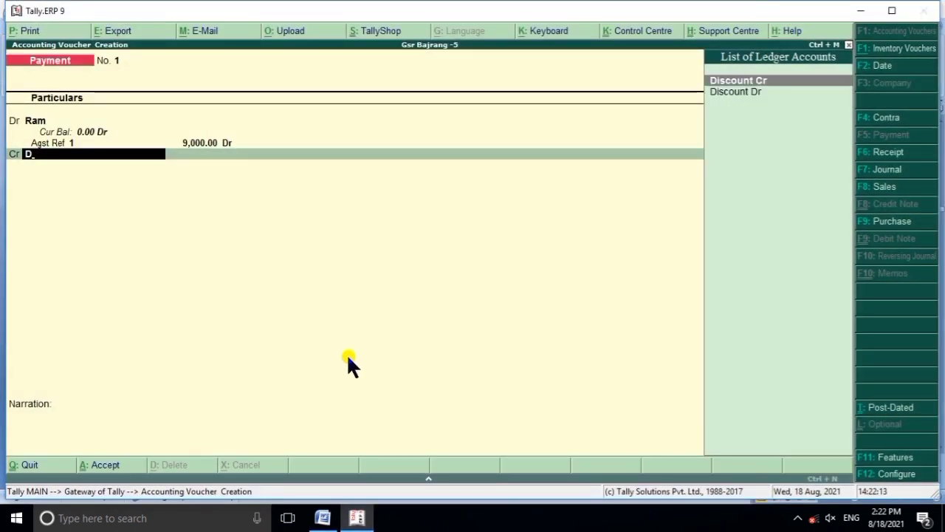
text(D)
key(Return)
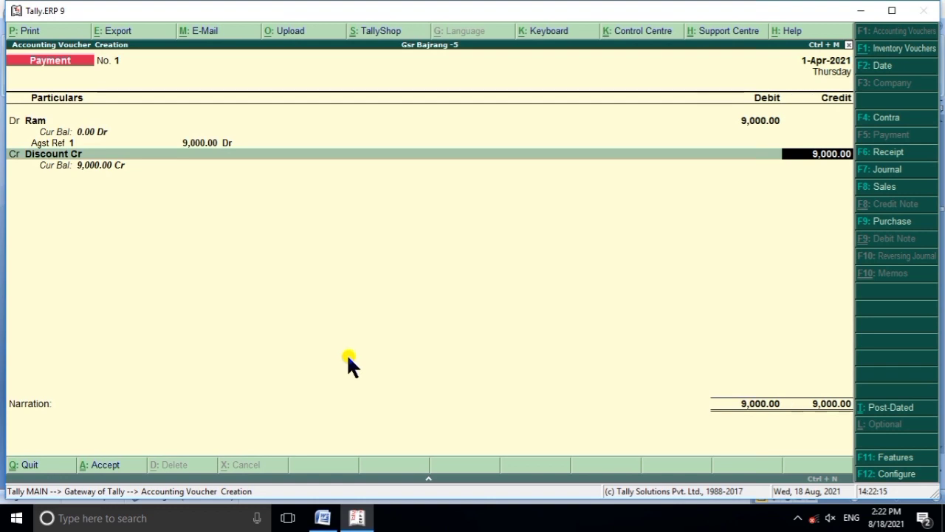
text(450)
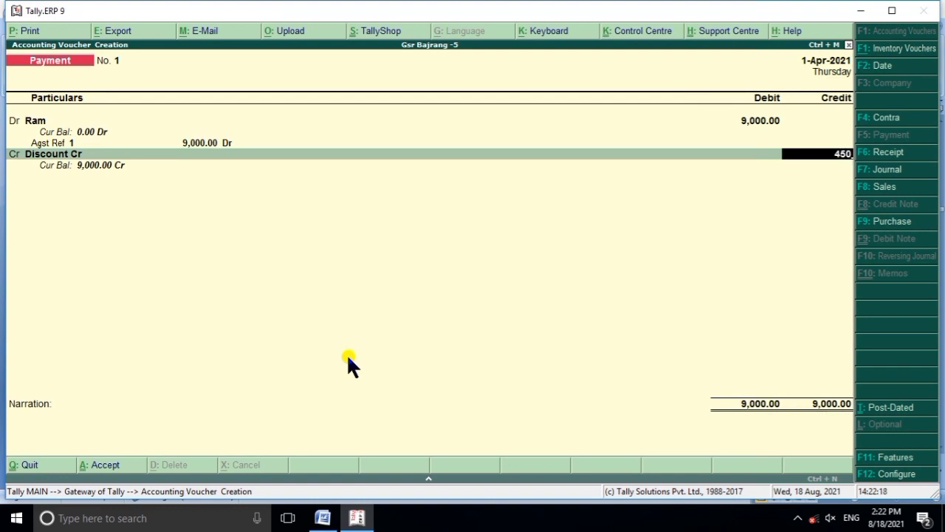
key(Return)
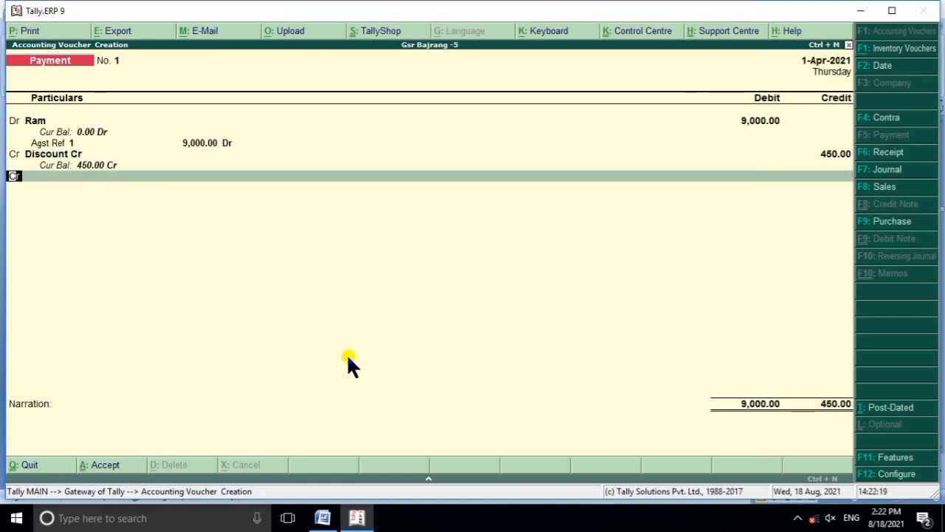
Step: Credit the Cash ledger with the remaining 8,550.00 and save the Payment voucher with a blank narration
key(Return)
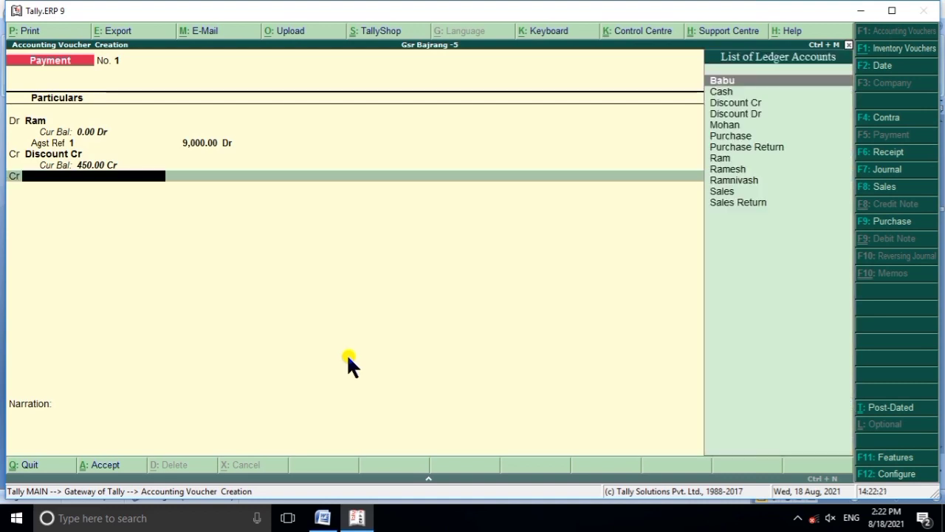
text(C)
key(Return)
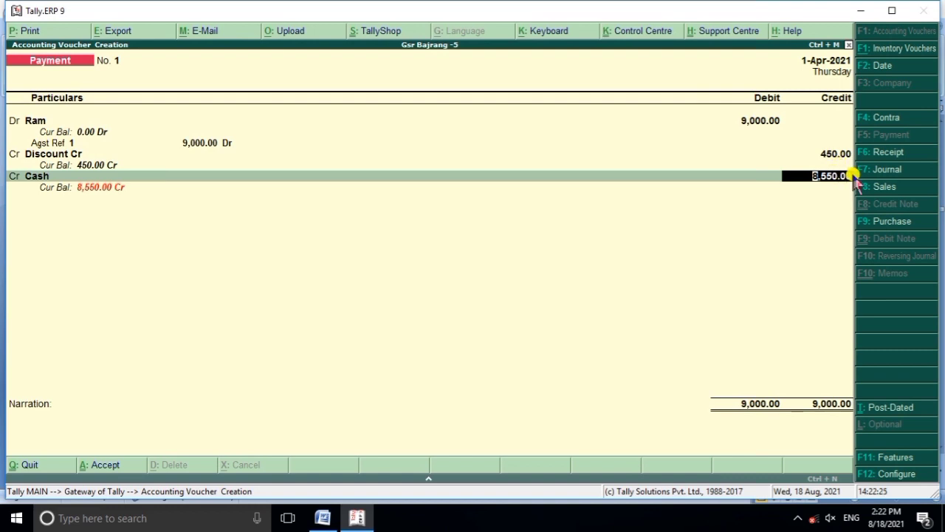
key(Return)
key(Return)
key(Return)
key(Return)
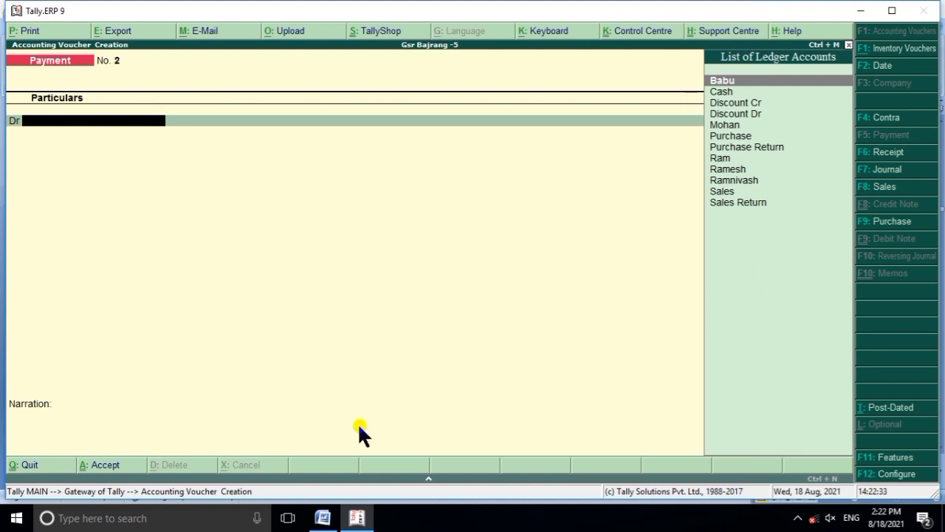
Step: Examine transaction 6 in the Word question list and its solved 06-04-021 entry, and return to Tally
click(356, 519)
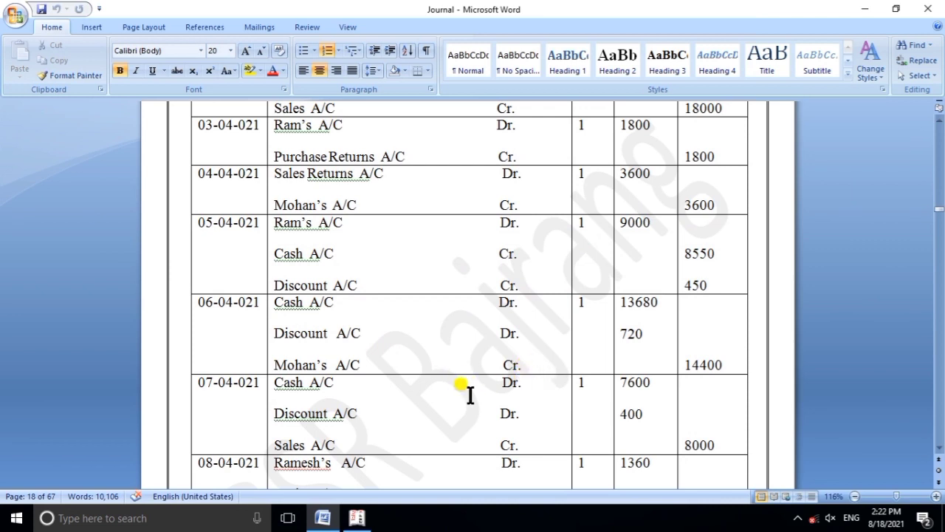
scroll(468, 369, up, 15)
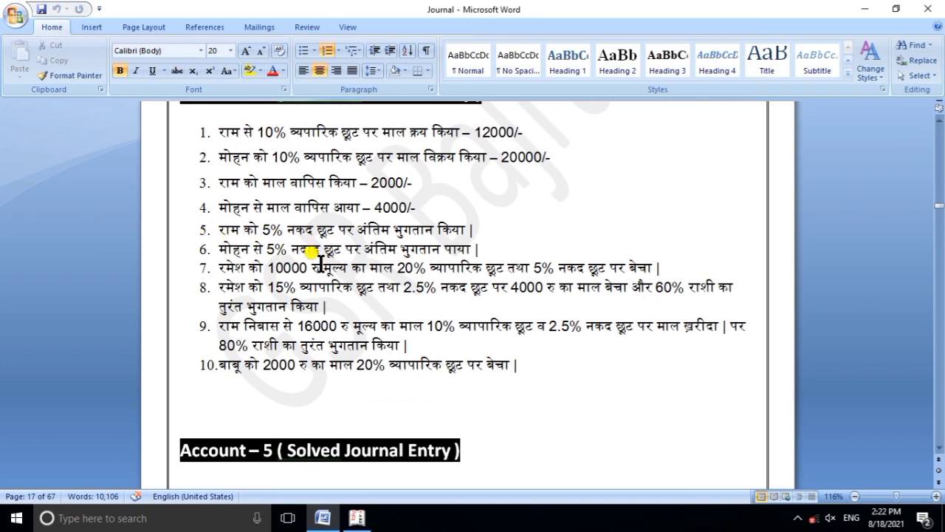
scroll(448, 272, down, 3)
scroll(449, 272, down, 14)
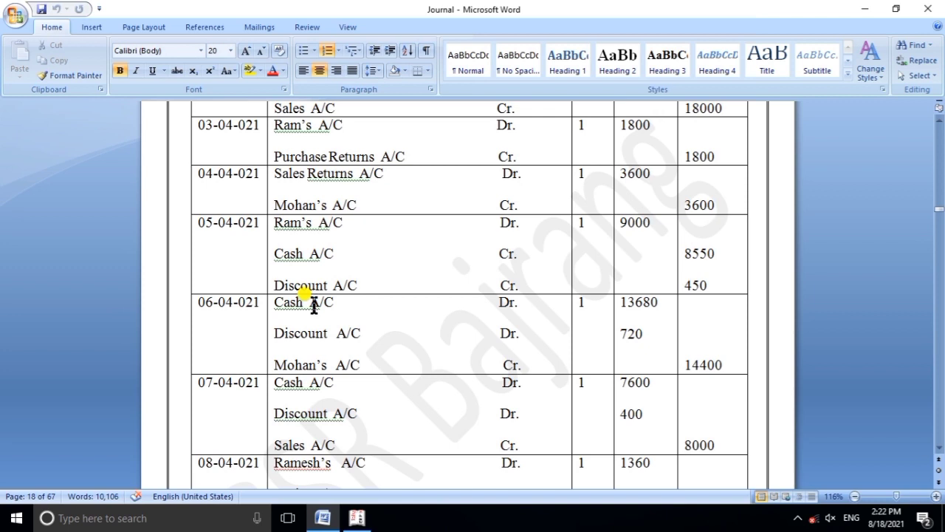
click(356, 518)
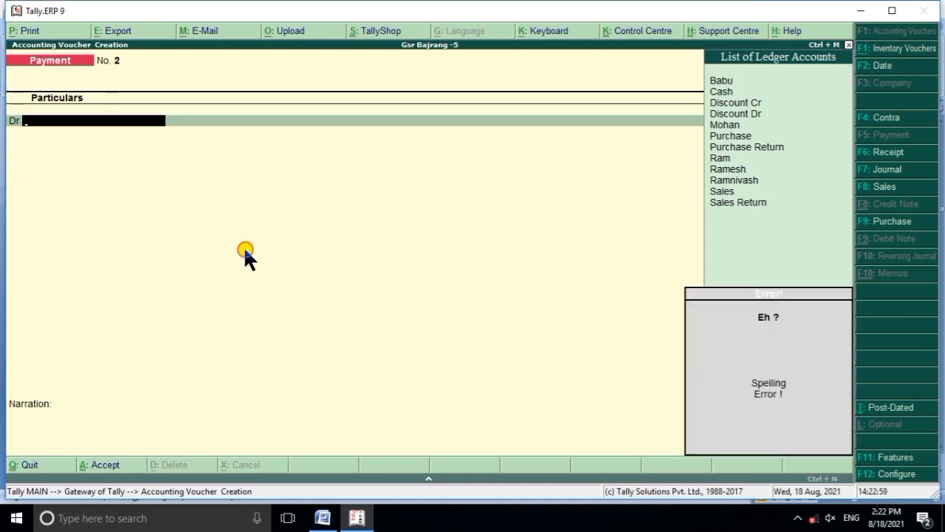
key(Escape)
key(y)
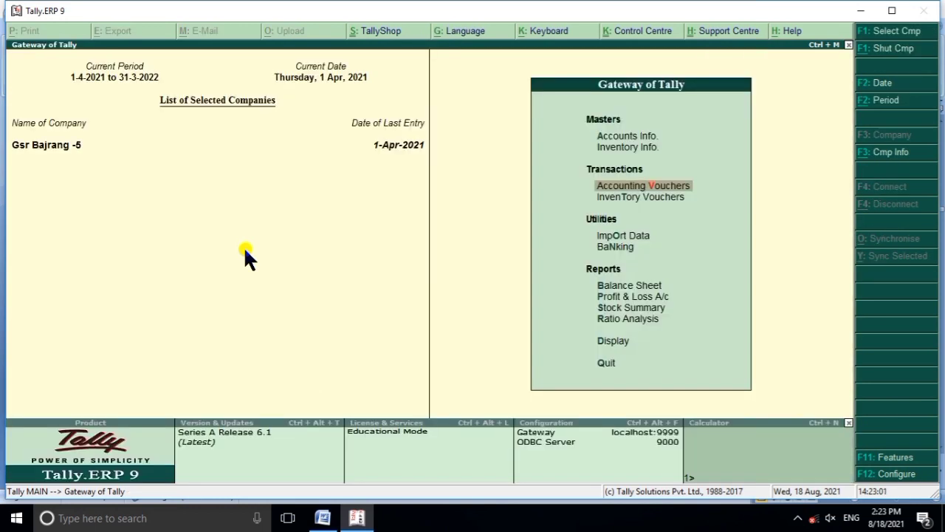
key(Return)
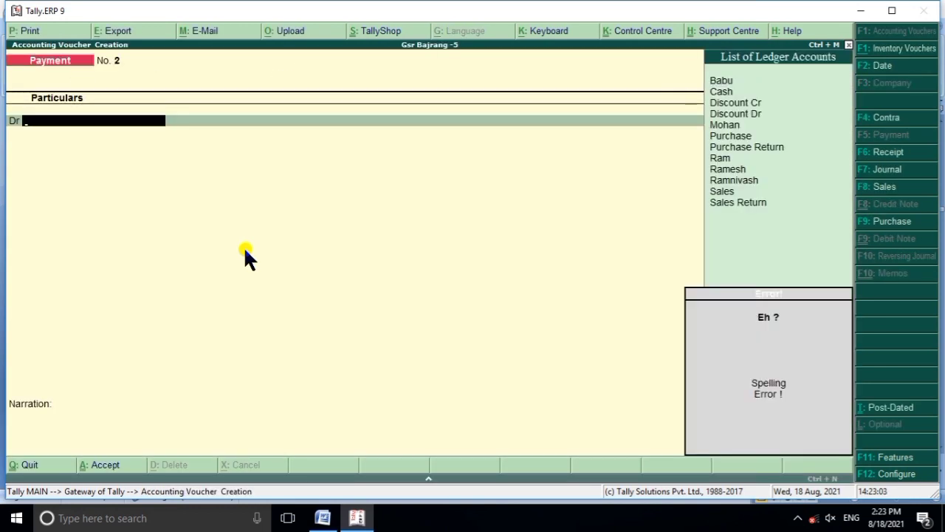
key(BackSpace)
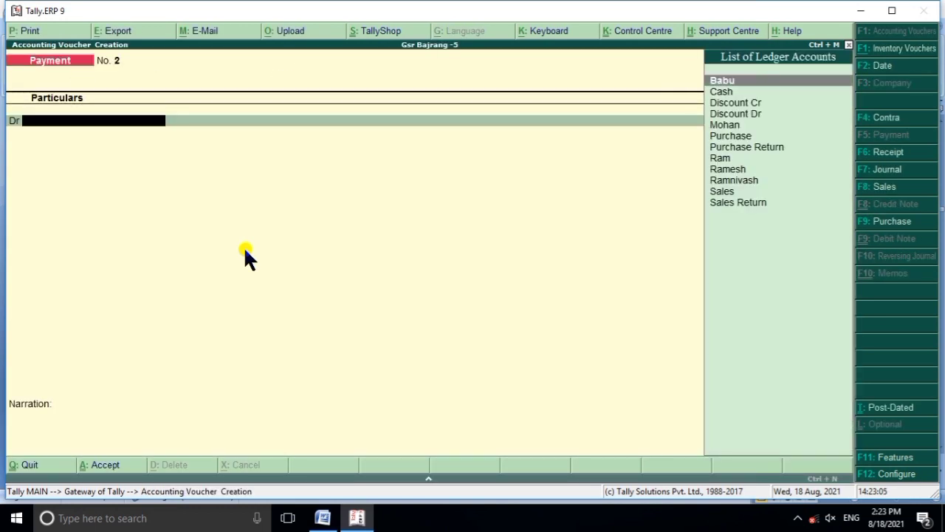
Step: Start a Receipt voucher and credit the customer's ledger with 14400, checking the amount against the 06-04-021 entry in Word
key(F6)
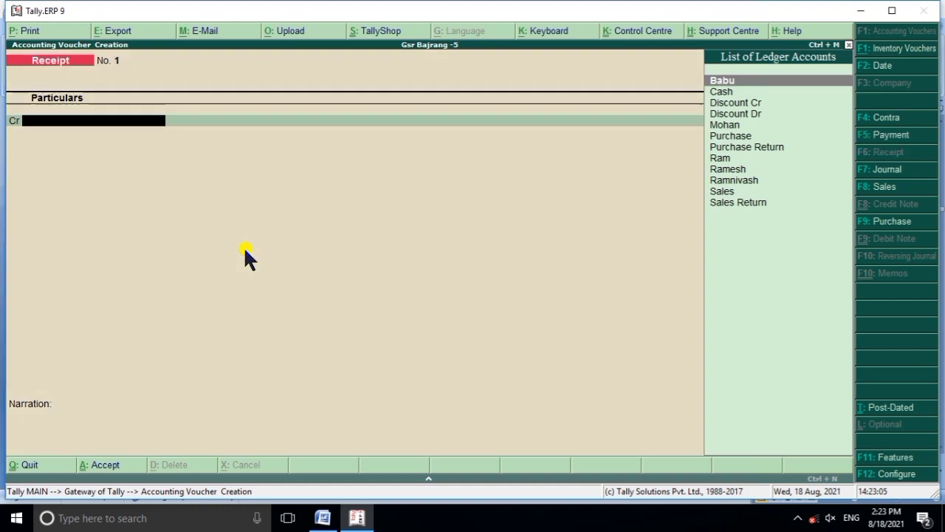
click(336, 517)
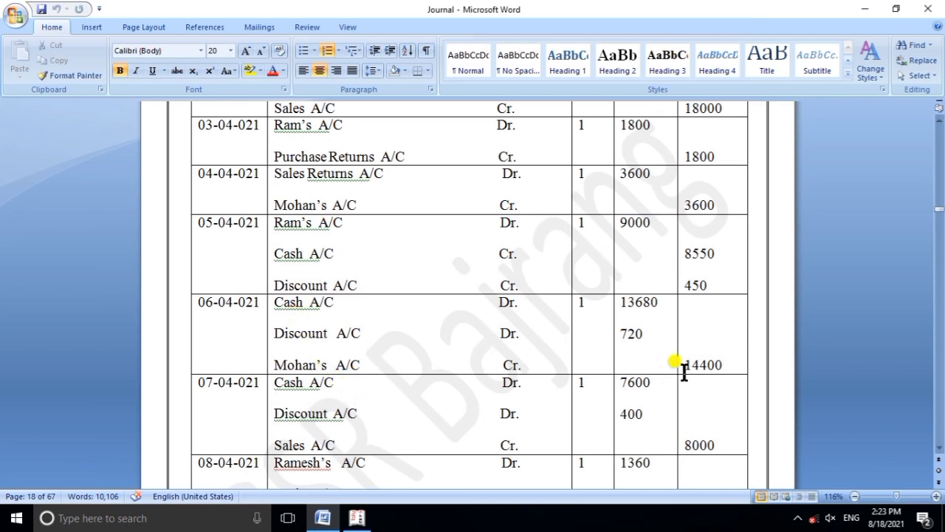
click(357, 517)
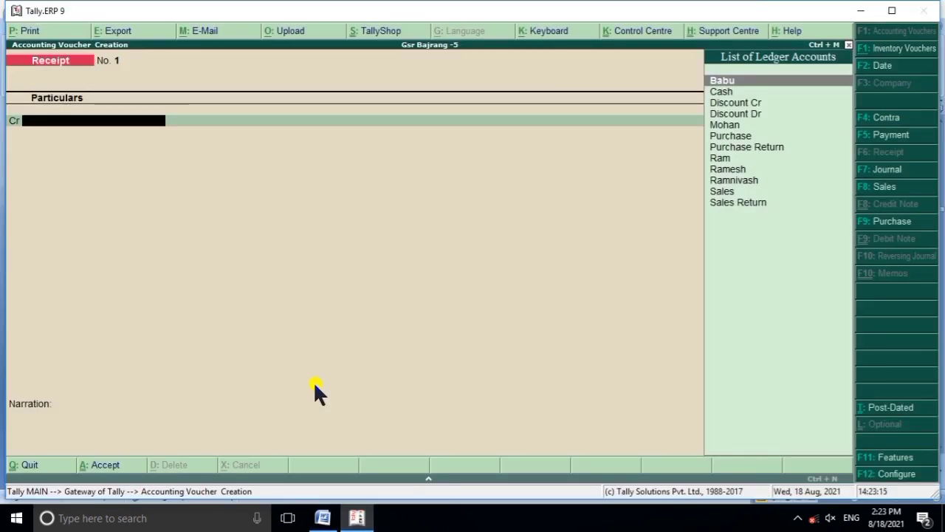
text(m)
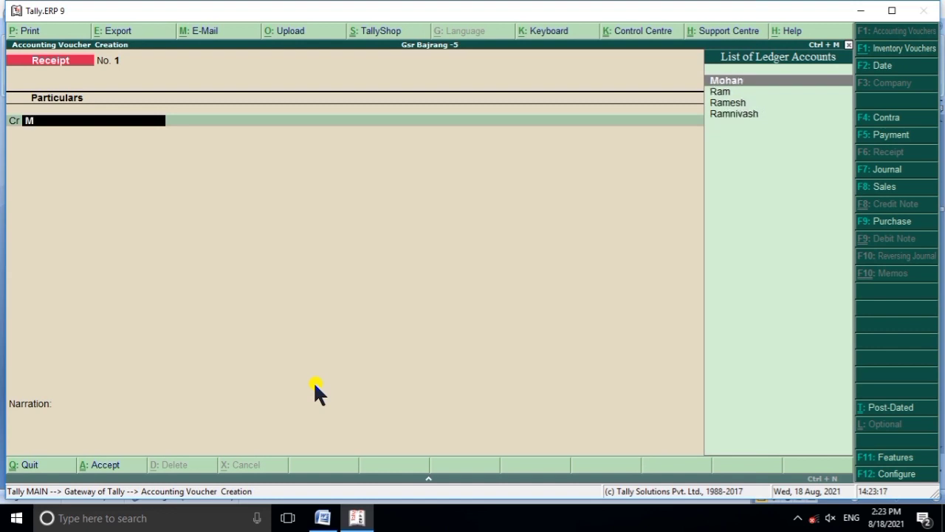
key(Return)
text(14)
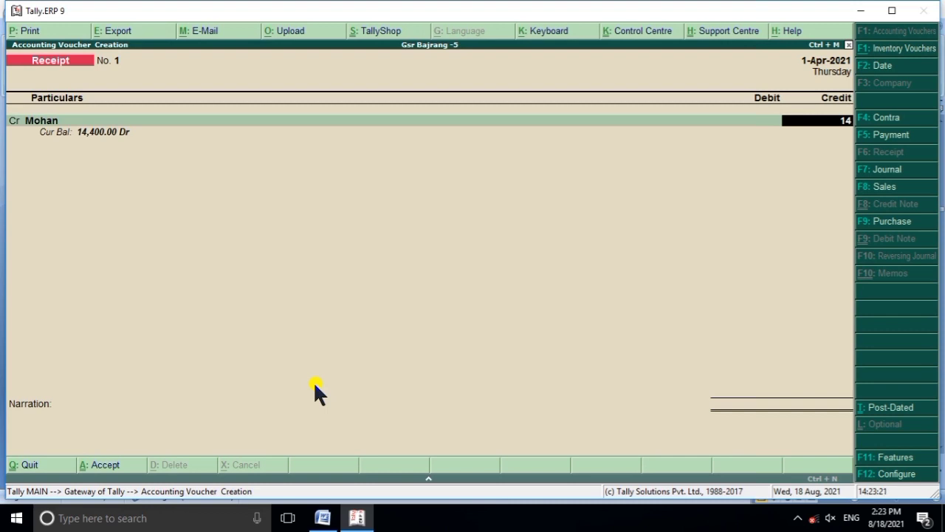
text(400)
key(Return)
Step: Allocate the customer's 14,400.00 credit as Agst Ref against bill 1 in the bill-wise details
key(Return)
key(Return)
key(Return)
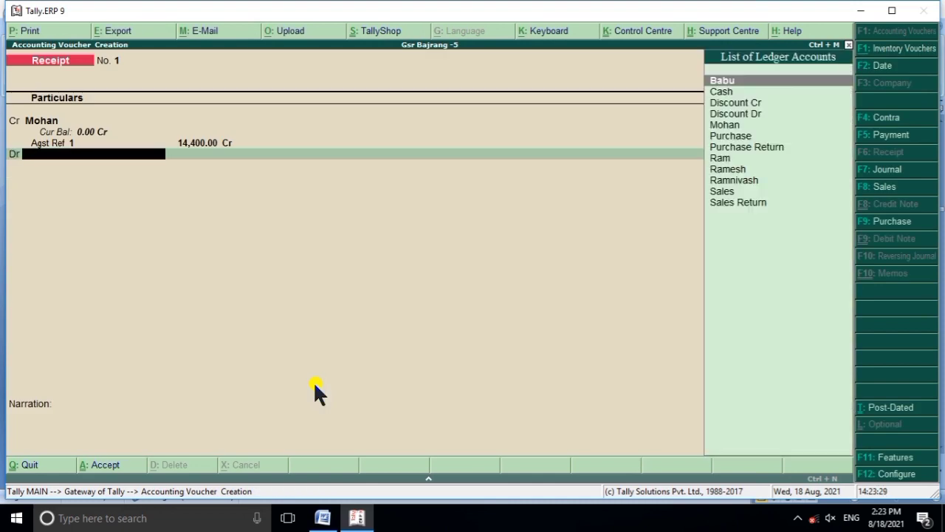
Step: Debit the Discount Dr ledger with 720 in the Receipt voucher
text(D)
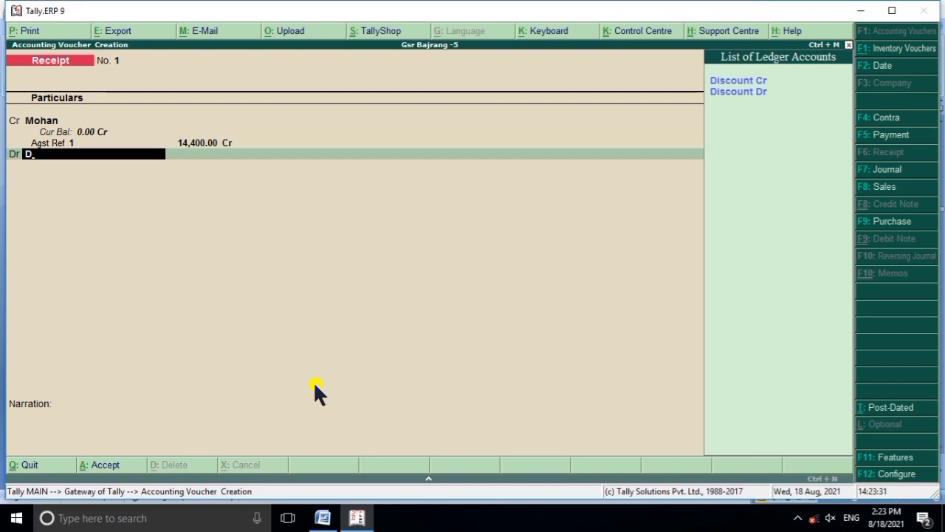
key(Down)
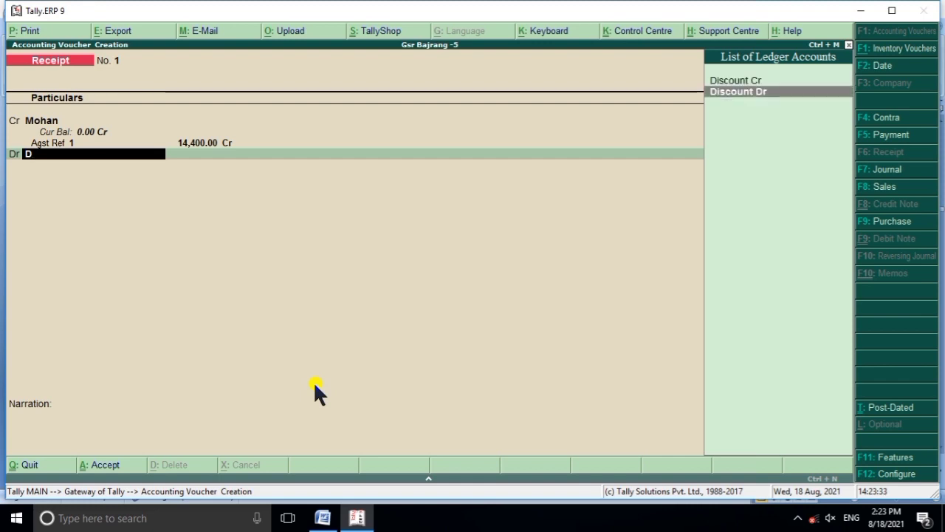
key(Return)
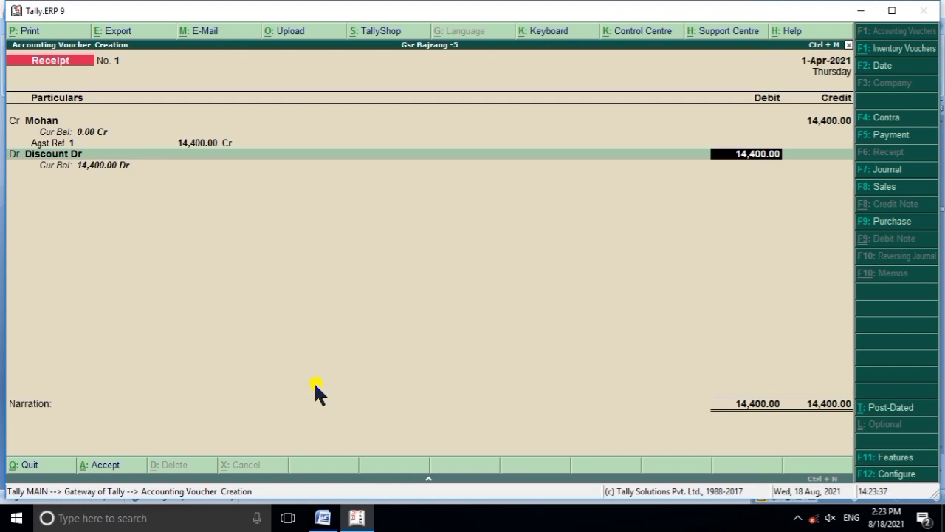
text(720)
key(Return)
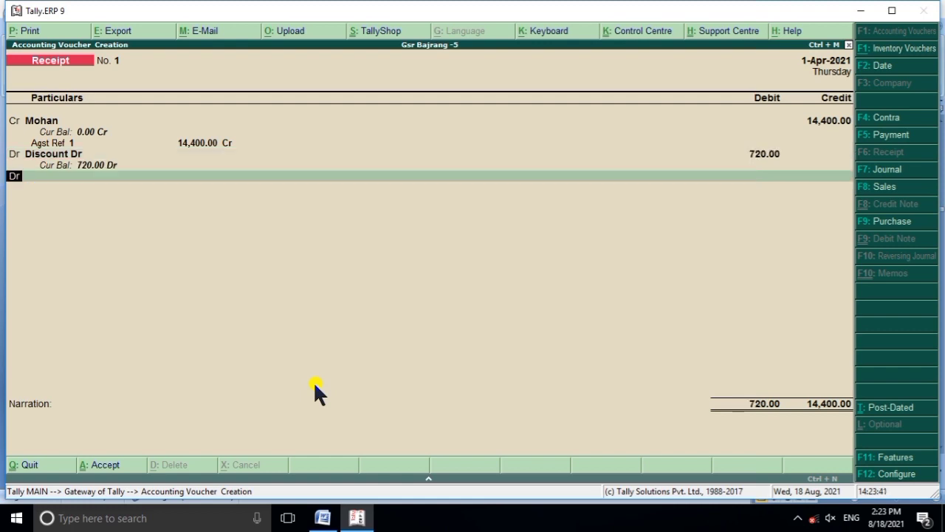
Step: Debit the Cash ledger with the remaining 13,680.00, check it against the Word entry, and save the Receipt voucher with a blank narration
key(Return)
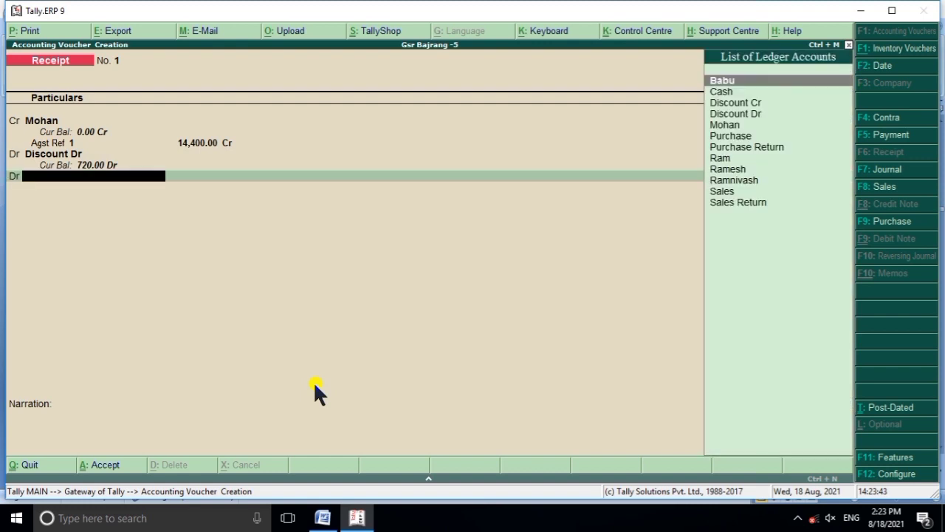
key(Down)
key(Return)
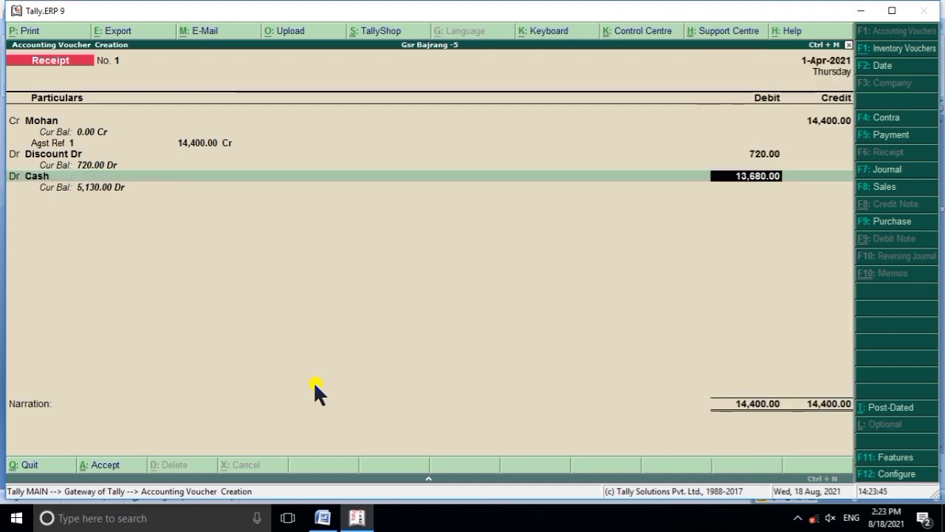
click(358, 516)
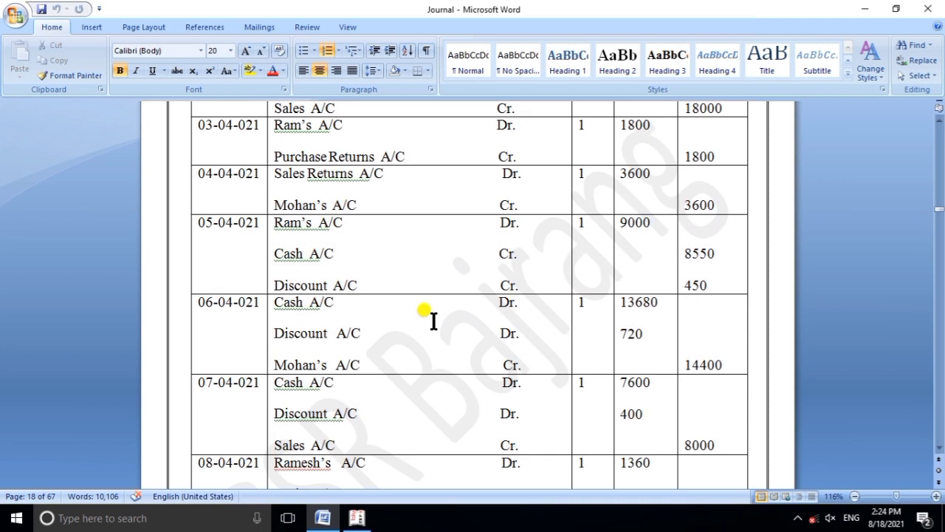
click(357, 517)
key(Return)
key(Return)
key(Return)
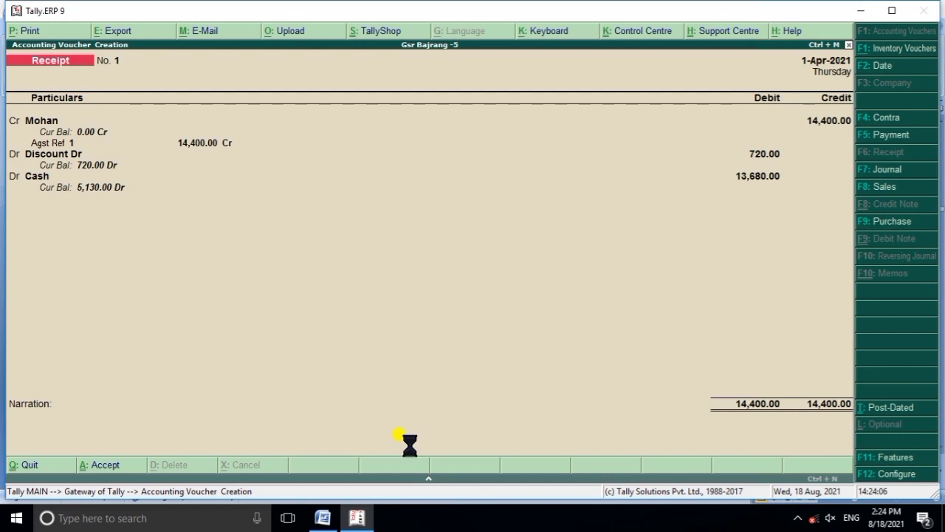
Step: Examine transaction 7 in the Word question list and its solved 07-04-021 entry, comparing it with the blank Receipt voucher in Tally
click(357, 517)
scroll(244, 324, down, 1)
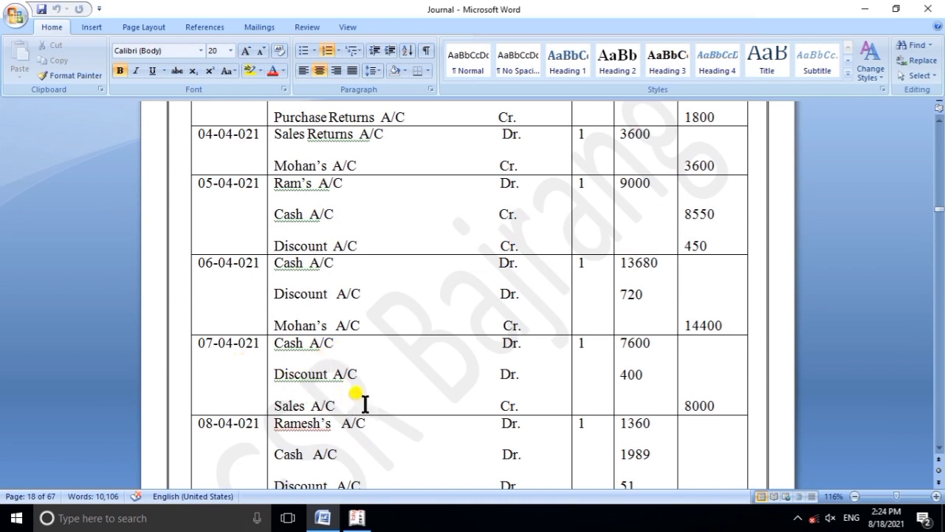
scroll(361, 369, up, 13)
scroll(364, 372, up, 9)
scroll(303, 329, down, 2)
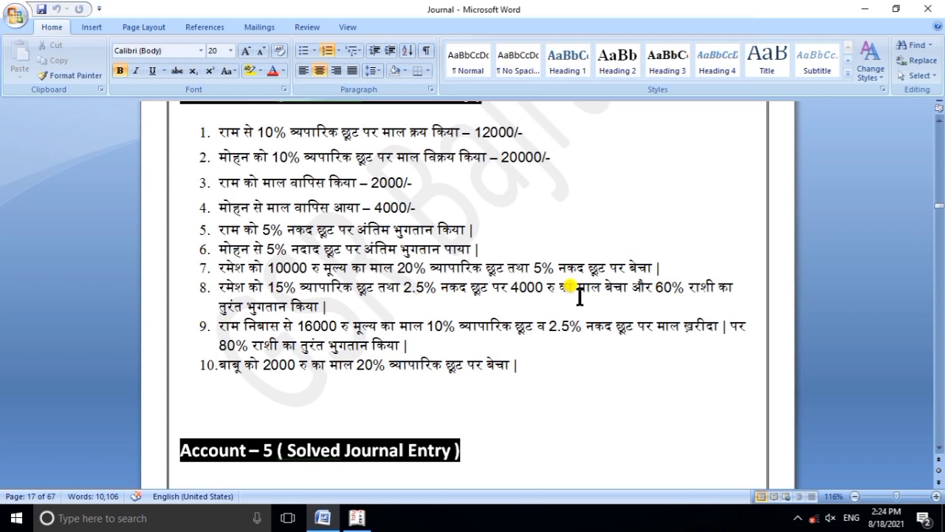
scroll(366, 329, down, 10)
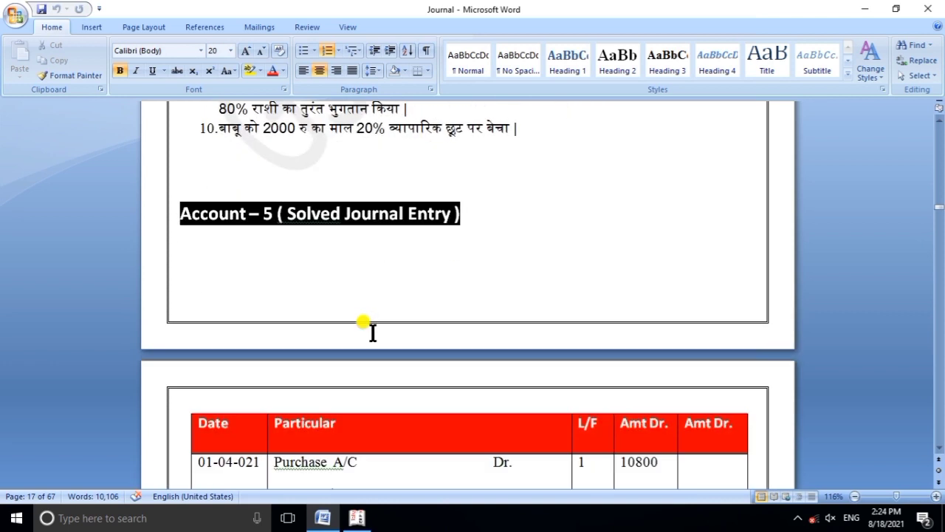
scroll(373, 333, down, 5)
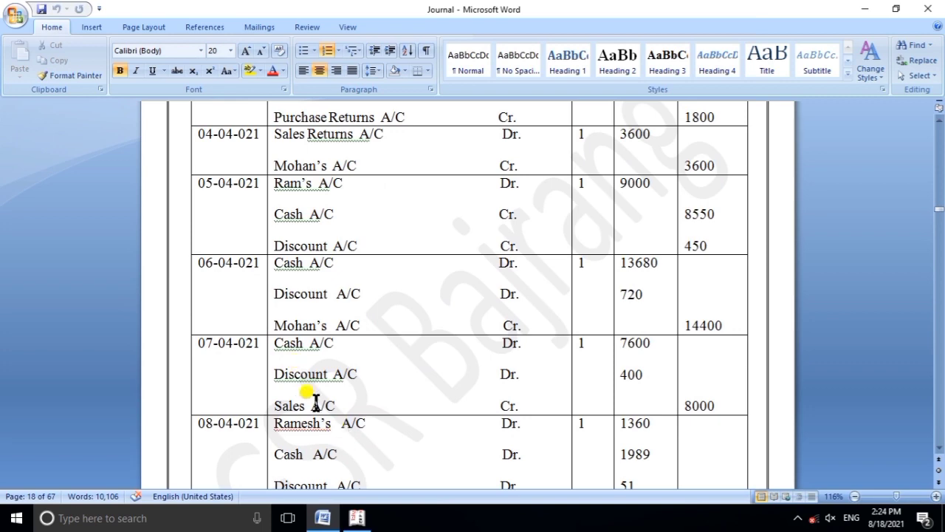
click(362, 517)
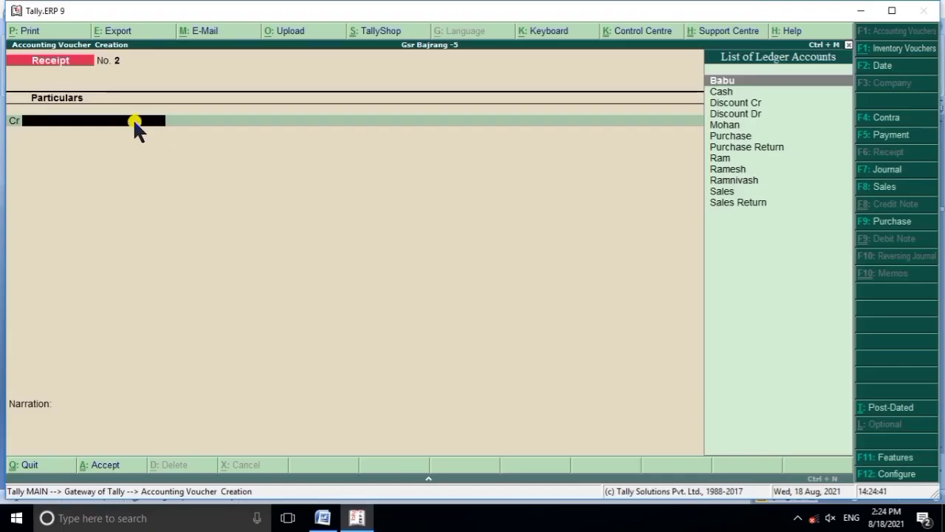
click(357, 516)
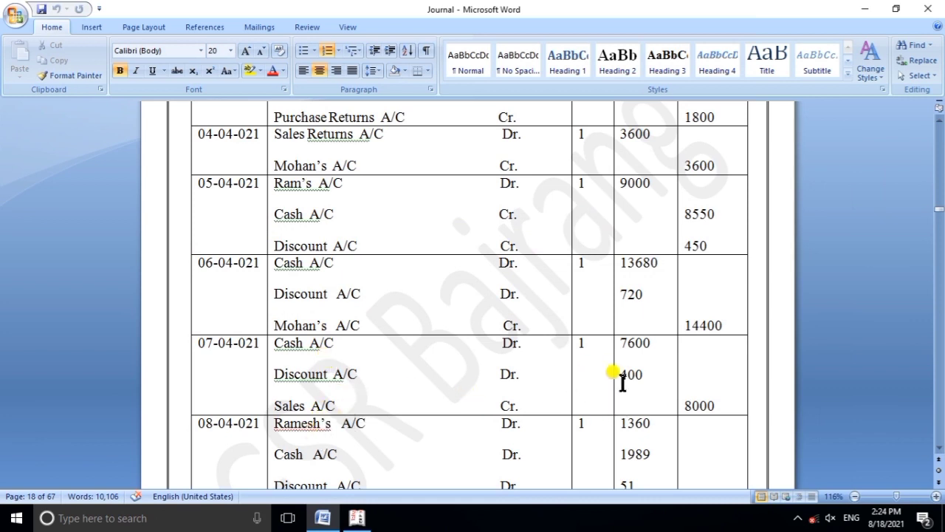
click(357, 517)
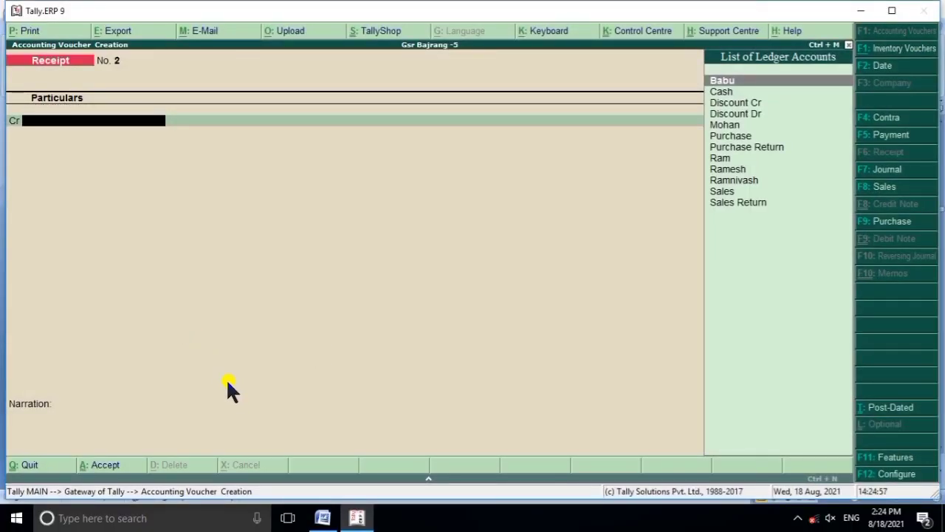
Step: Credit the Sales ledger with 8000 in the new Receipt voucher, checking the amount against the 07-04-021 entry in Word
text(S)
key(Down)
key(Up)
key(Return)
key(Escape)
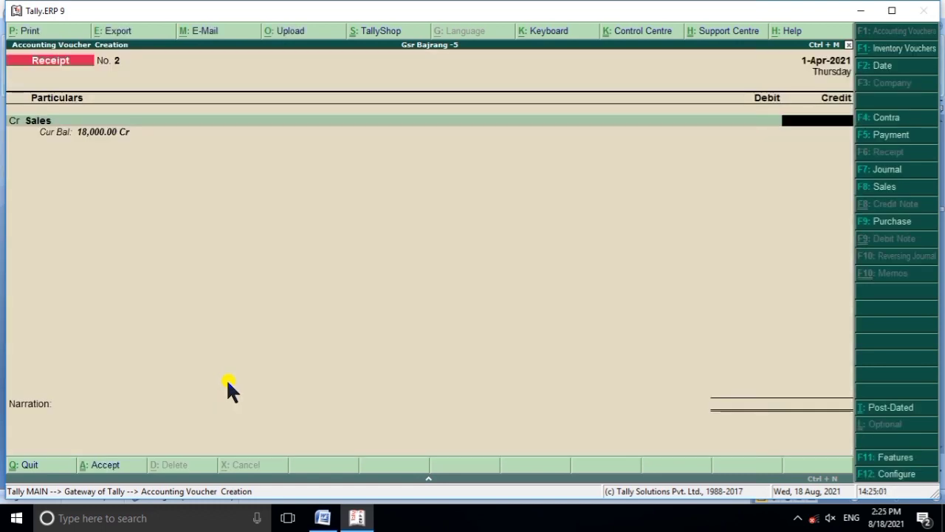
click(322, 518)
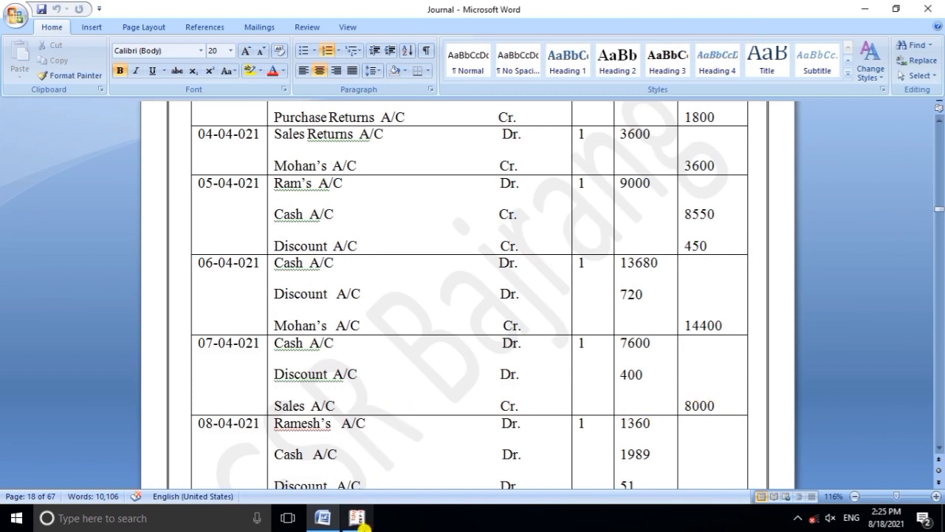
click(357, 517)
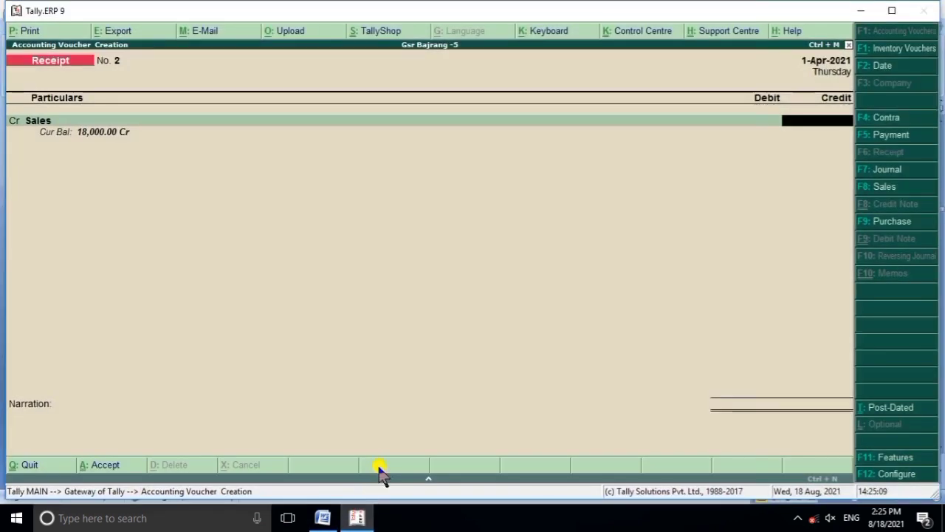
text(8000)
key(Return)
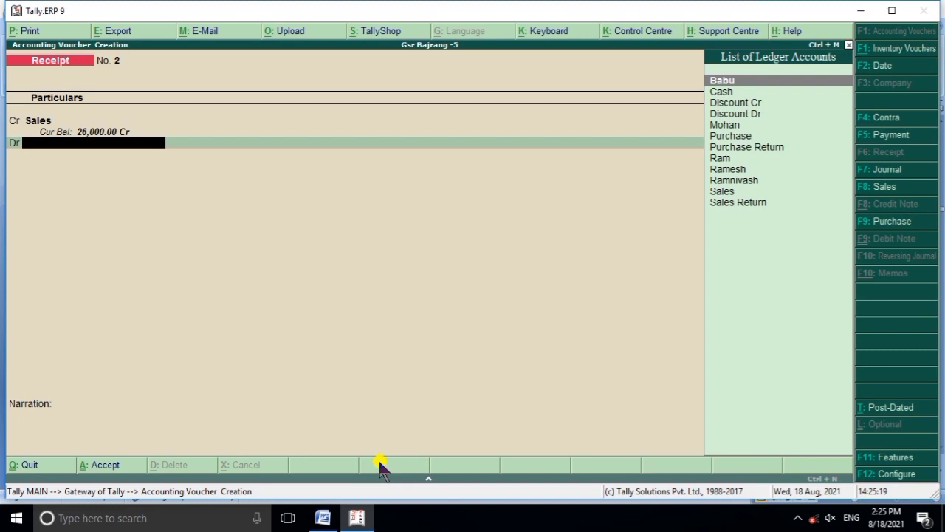
Step: Debit the Discount Dr ledger with 400 in the Receipt voucher, checking the amount against the 07-04-021 entry in Word
text(D)
key(Down)
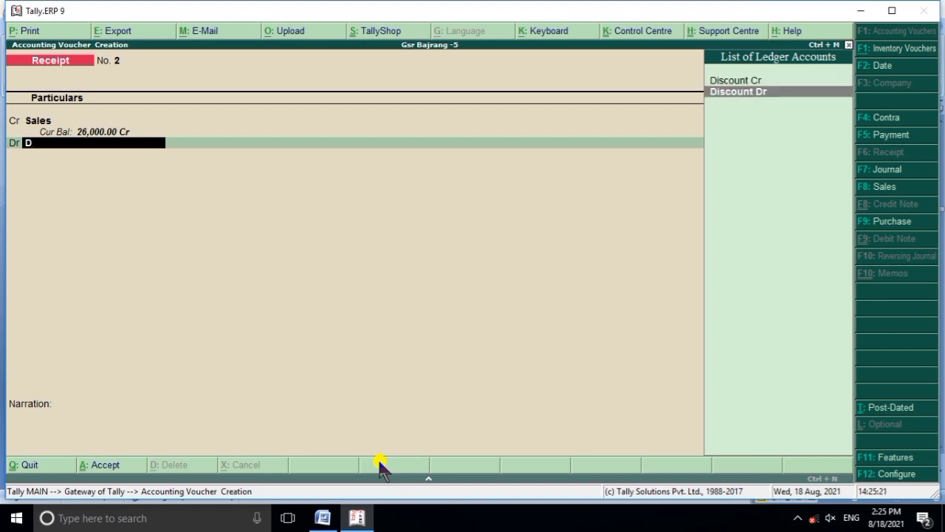
key(Return)
click(358, 518)
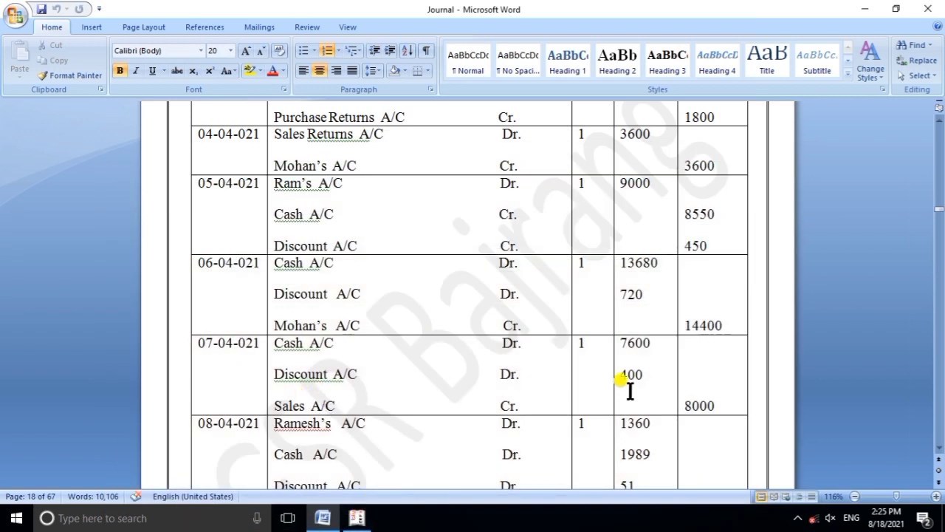
click(362, 513)
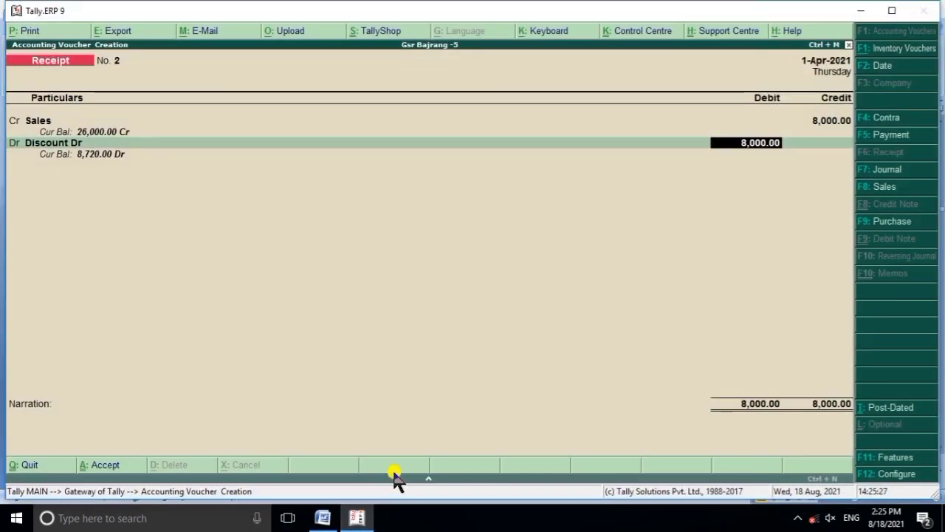
text(400)
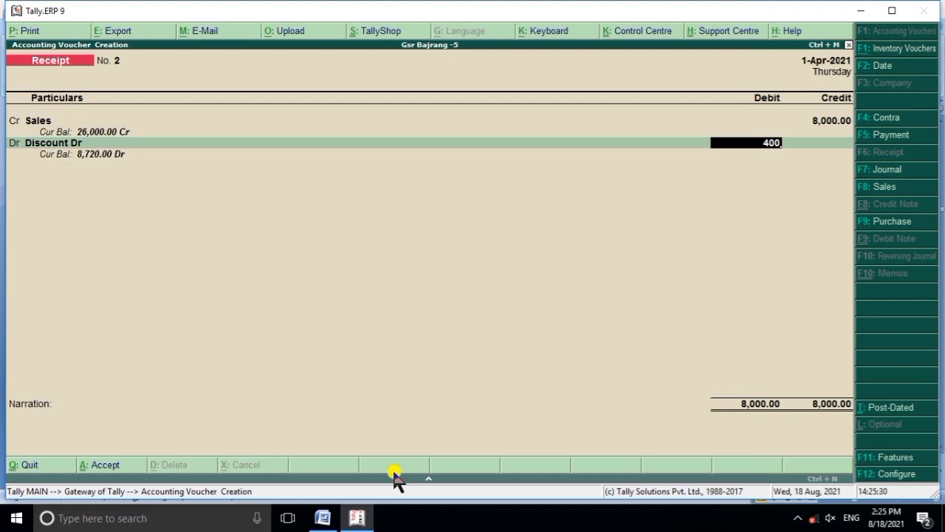
key(Return)
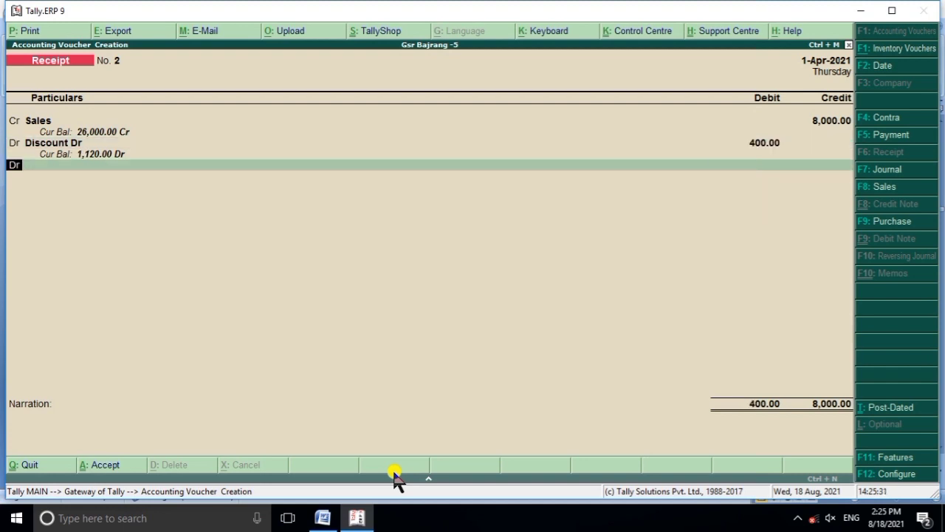
Step: Debit the Cash ledger with the remaining 7,600.00 and save the Receipt voucher with a blank narration
text(C)
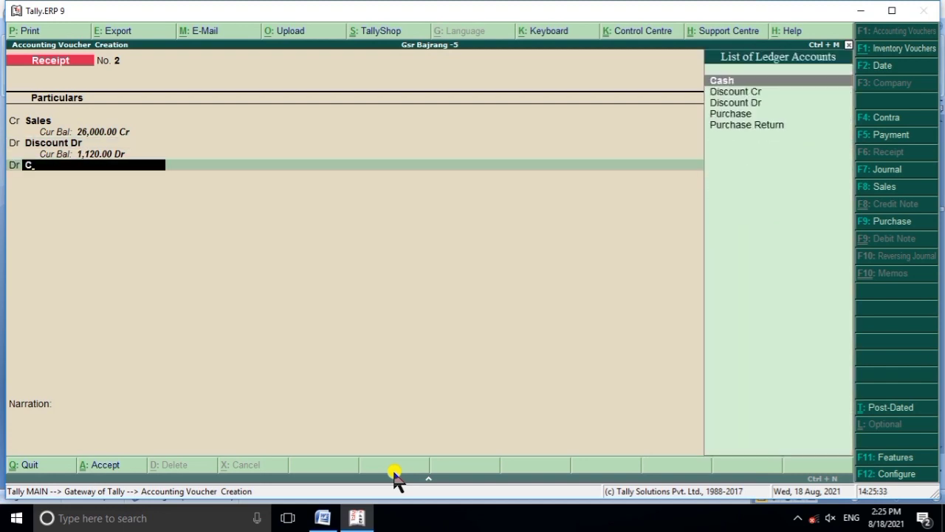
key(Return)
key(Return)
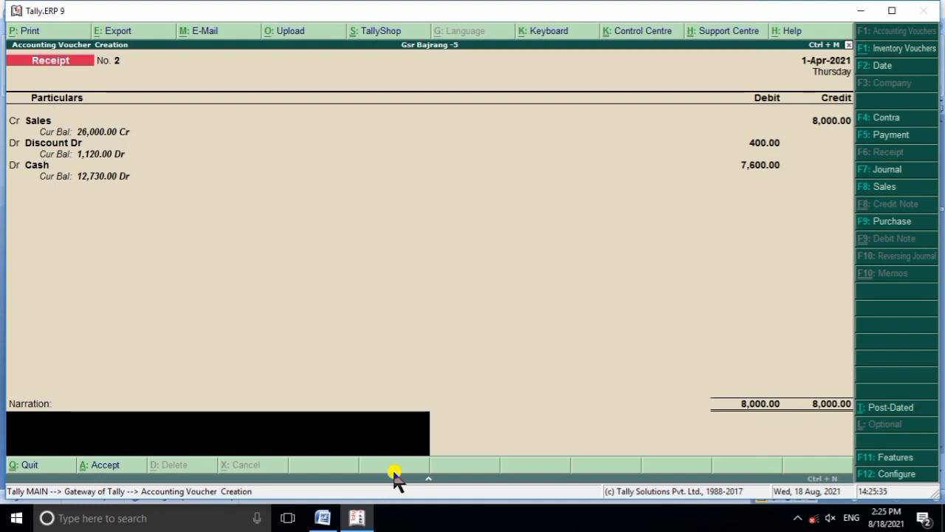
key(Return)
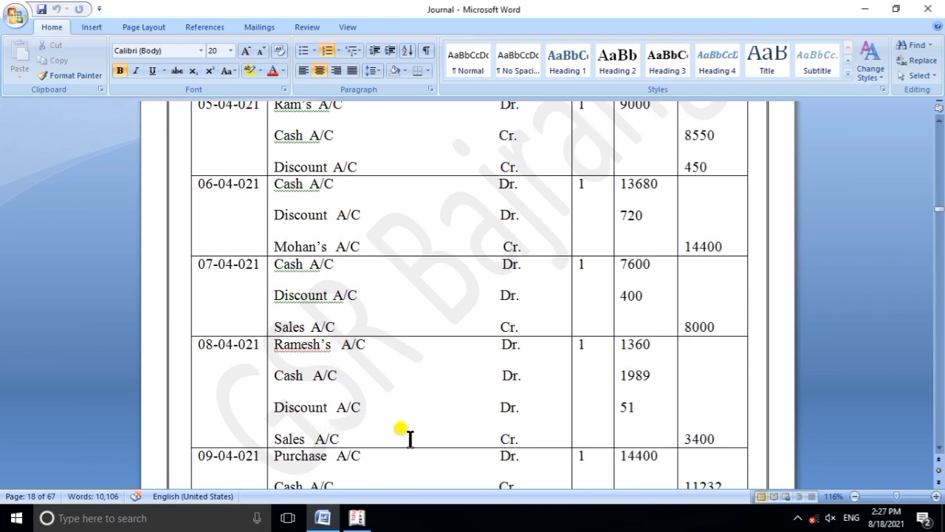
Step: Review transaction 8 and its solved 08-04-021 entry in Word, and start a new Receipt voucher in Tally for it
scroll(401, 421, up, 15)
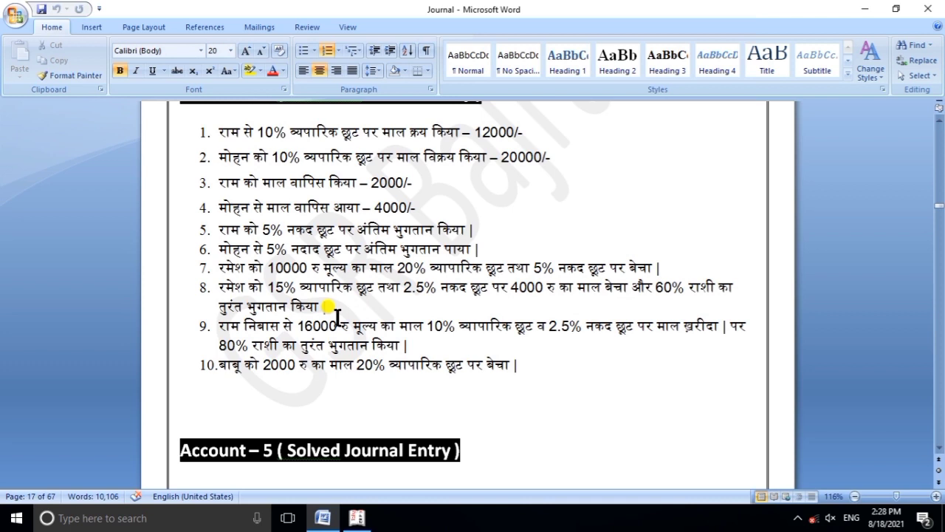
click(357, 517)
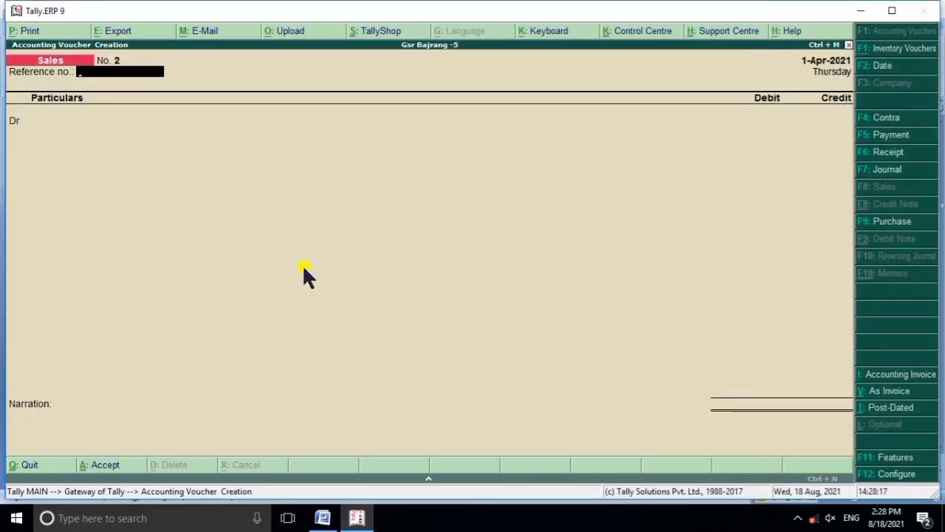
key(Return)
key(F6)
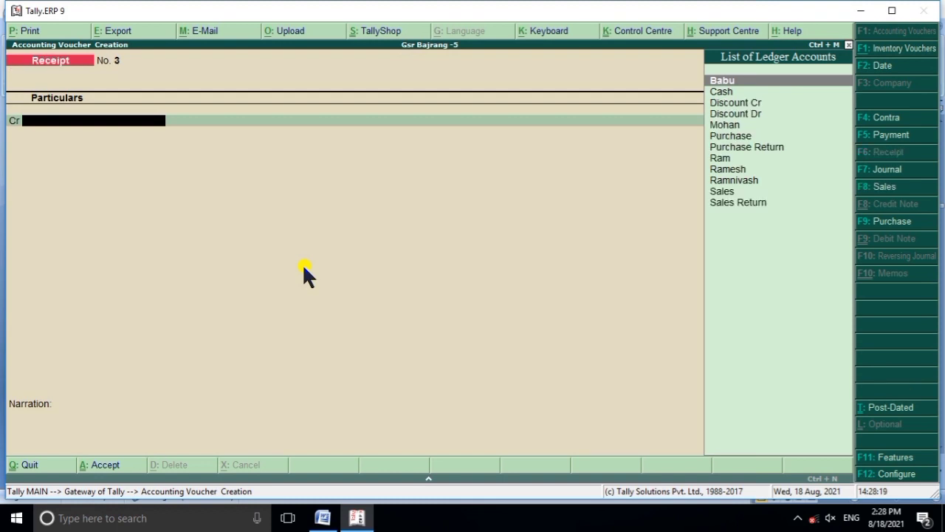
click(322, 517)
scroll(362, 327, down, 10)
scroll(362, 326, down, 9)
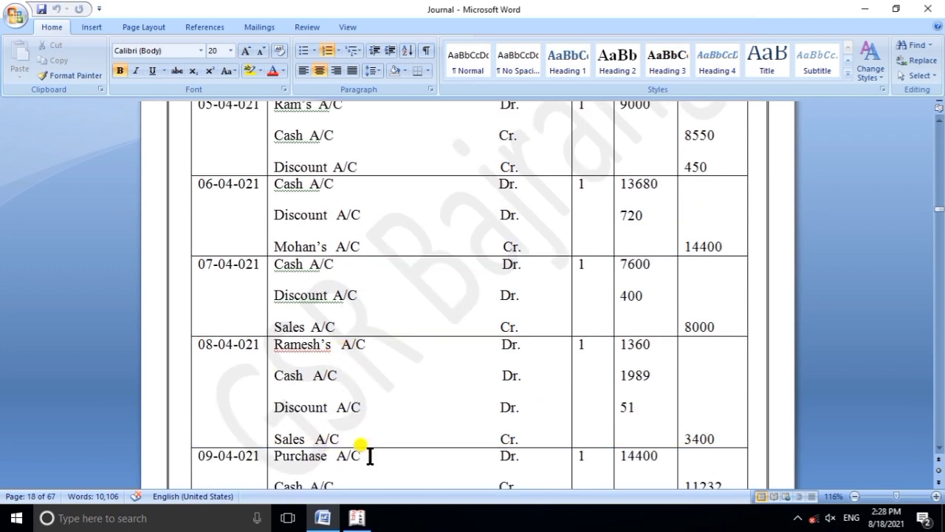
click(357, 517)
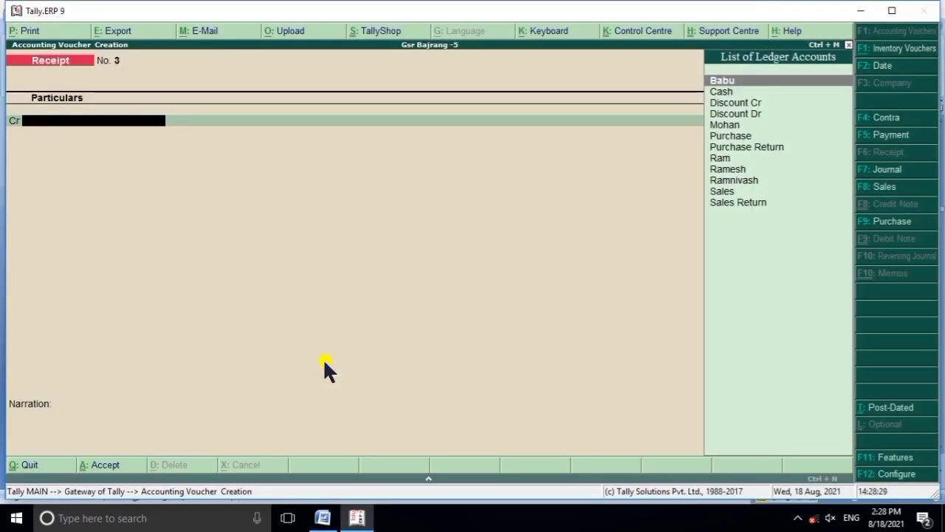
Step: Credit the Sales ledger with 3400 in the new Receipt voucher
text(S)
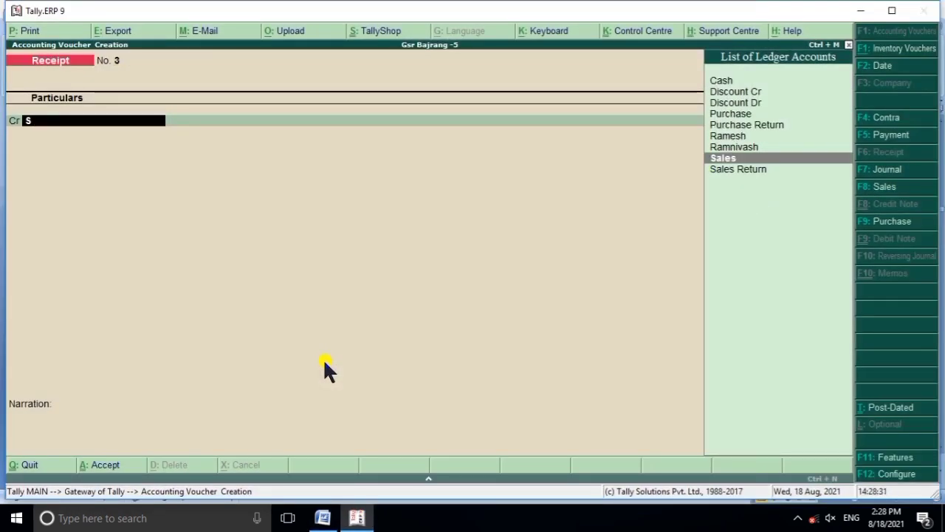
key(Return)
key(Return)
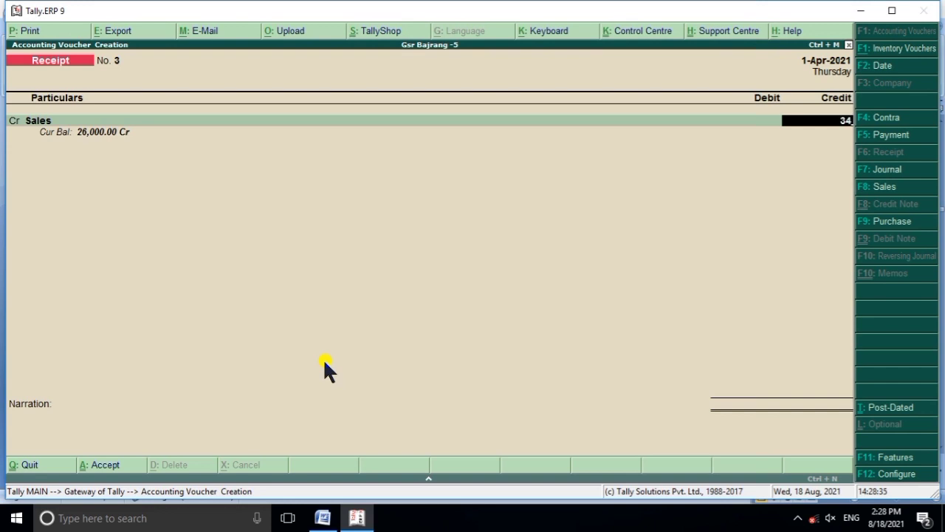
key(Return)
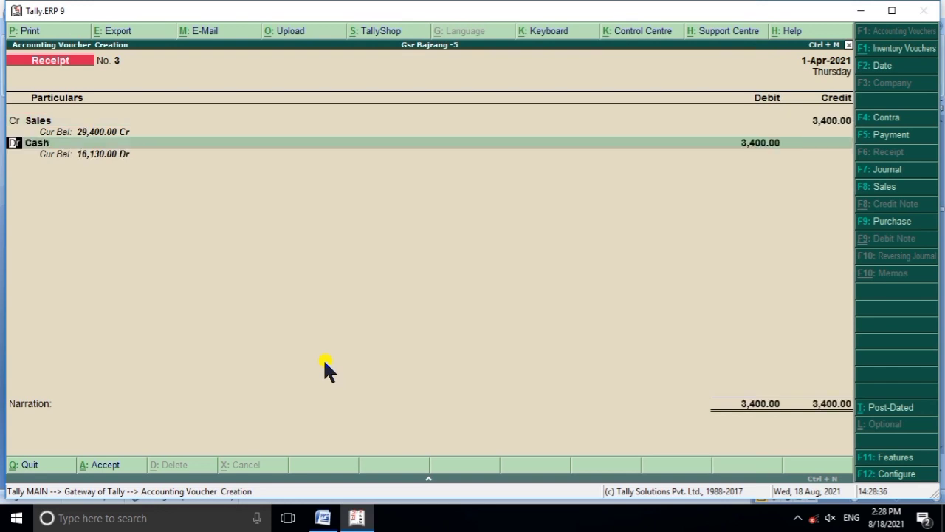
Step: Debit the Cash ledger with 1989 in the Receipt voucher, checking the amount against the 08-04-021 entry in Word
key(Return)
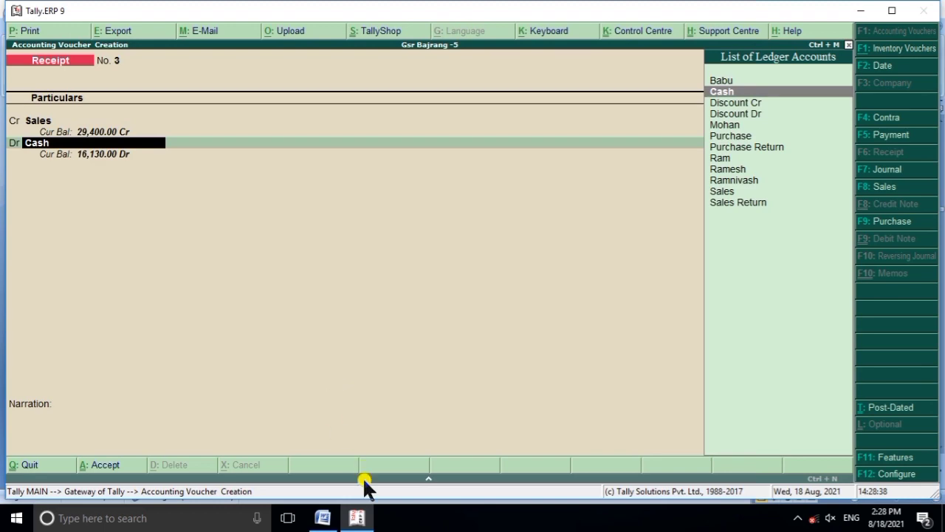
click(323, 517)
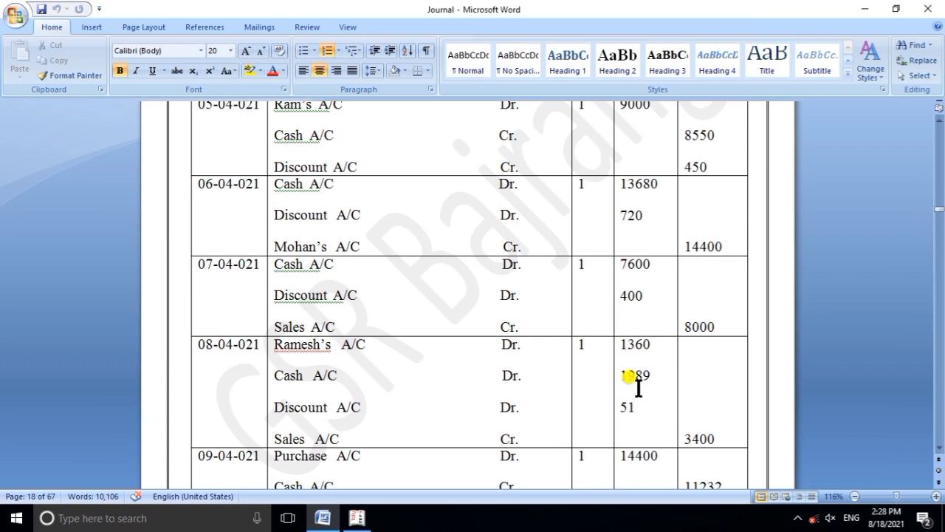
click(358, 517)
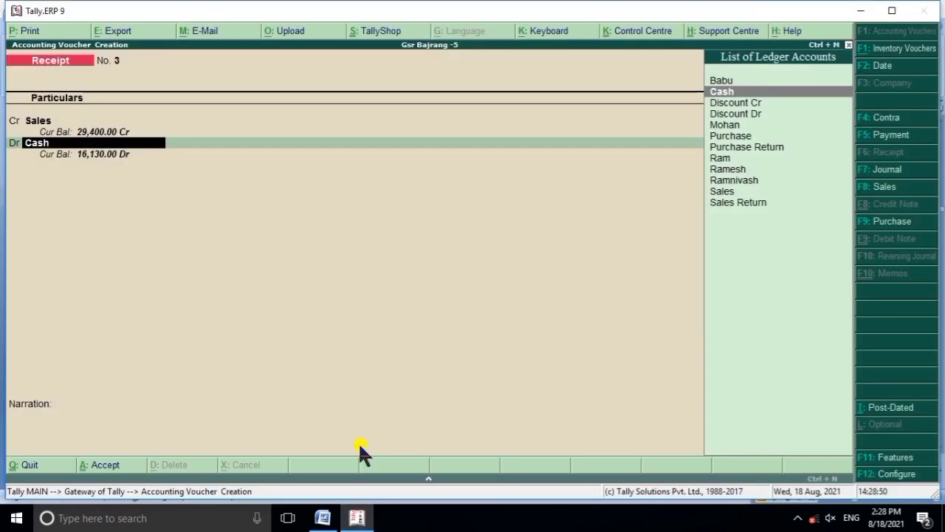
key(Return)
text(1989)
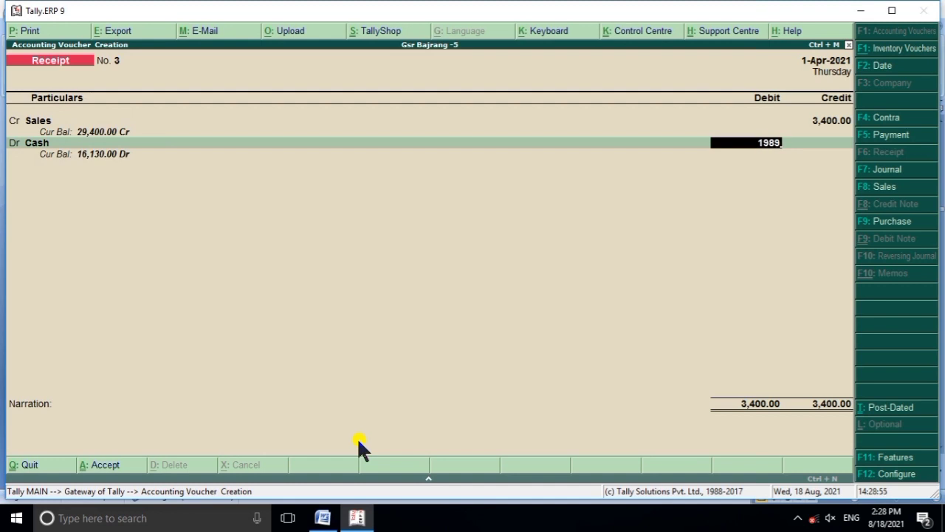
key(Return)
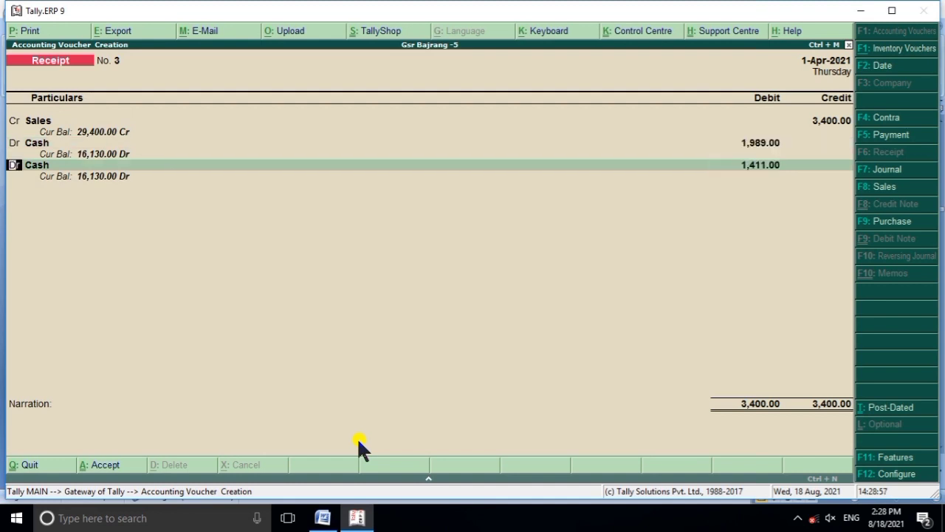
Step: Debit the Discount Dr ledger with 51 on the next voucher line, checking the discount amount in the Word entry
key(Return)
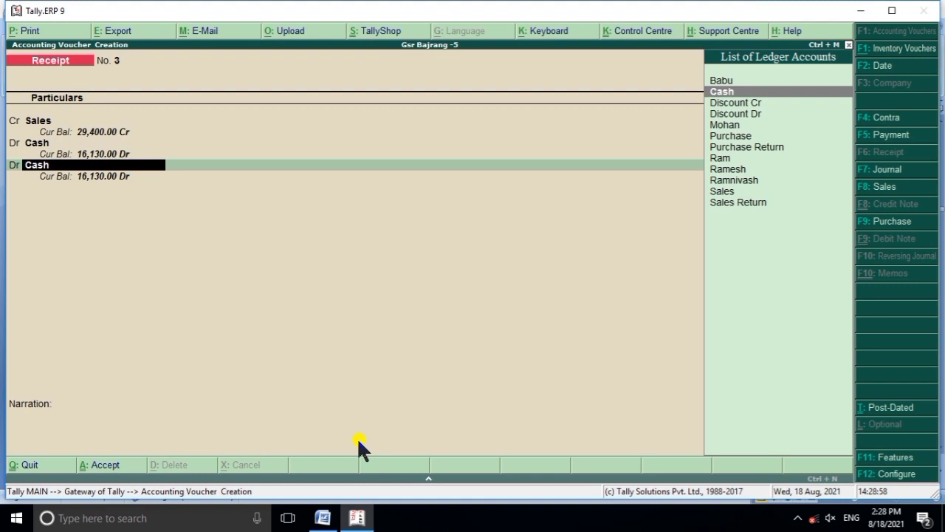
text(D)
key(Down)
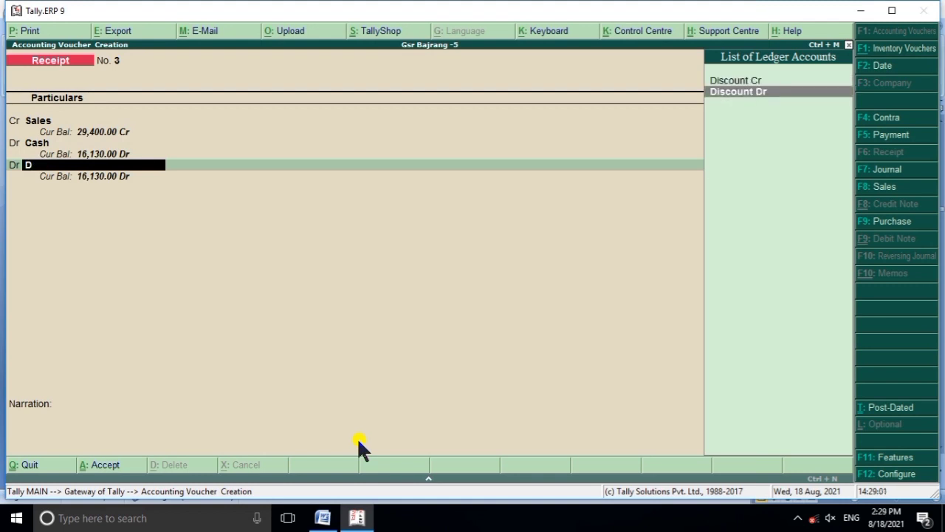
key(Return)
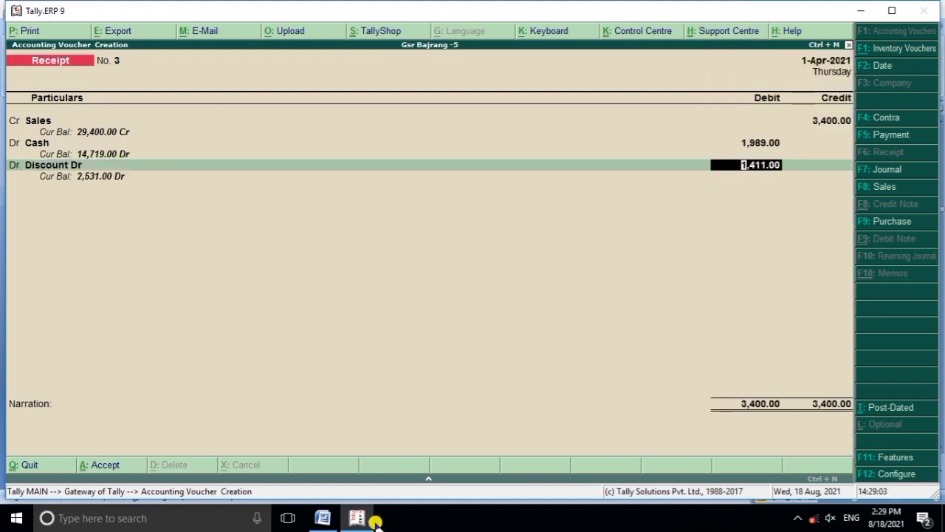
click(323, 517)
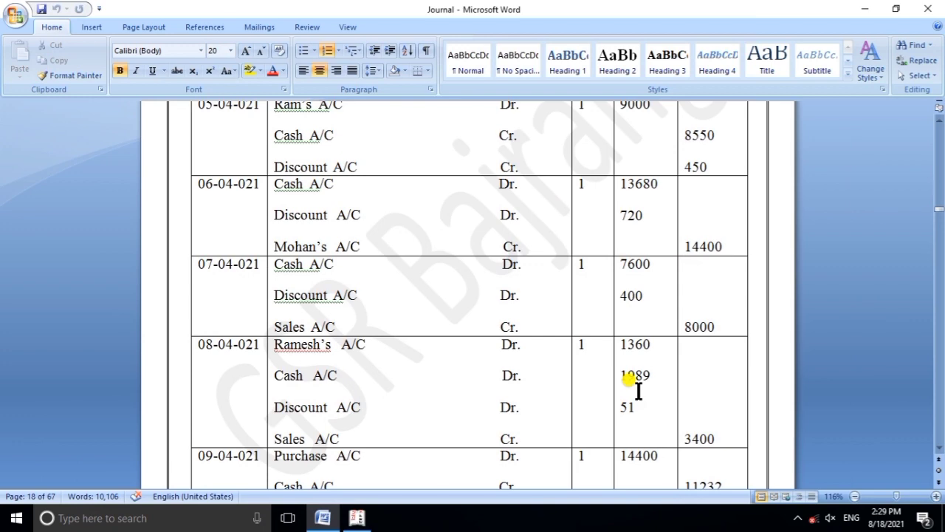
click(360, 520)
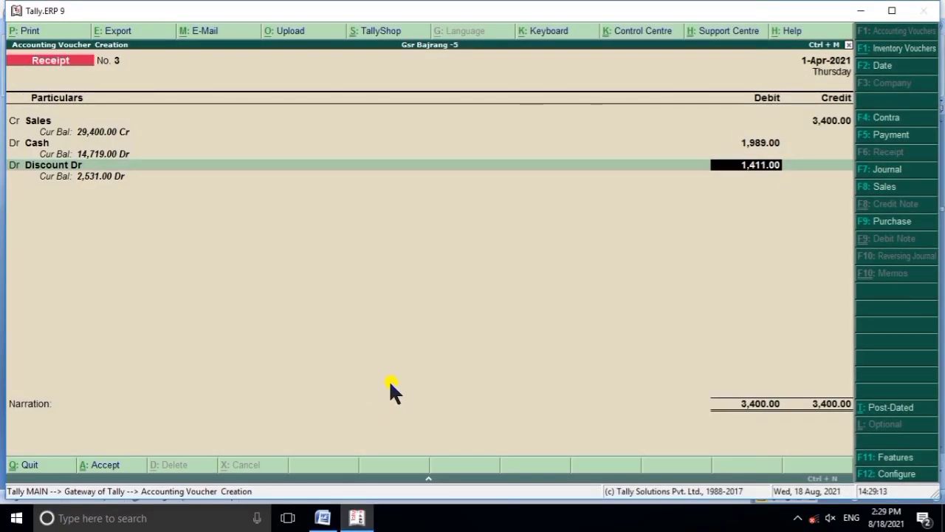
text(51)
key(Return)
Step: Debit the customer's ledger named in the 08-04-021 entry with the remaining 1,360.00, and compare the voucher with Word
key(Return)
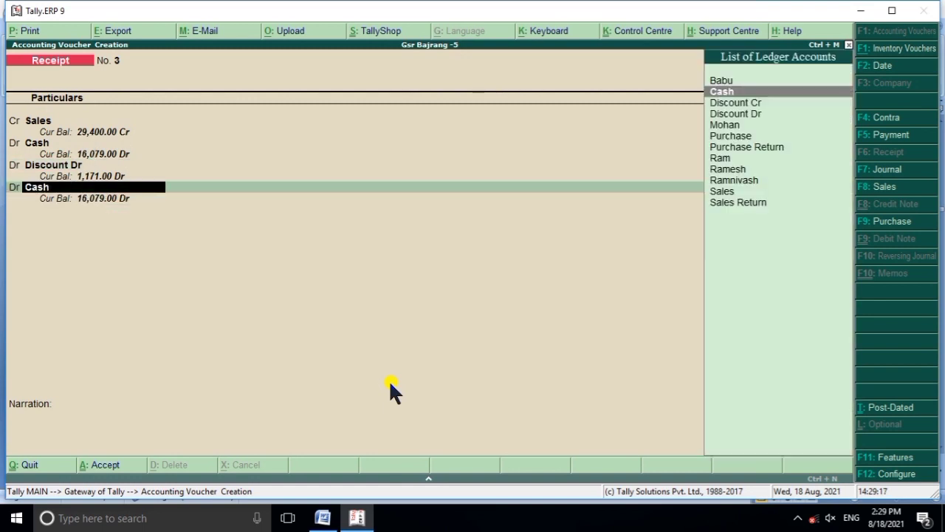
text(R)
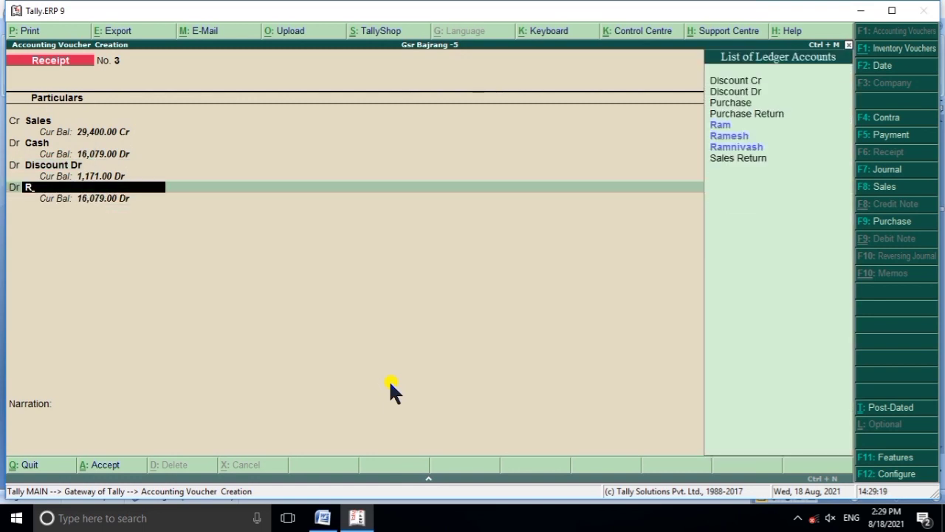
key(Down)
key(Down)
key(Up)
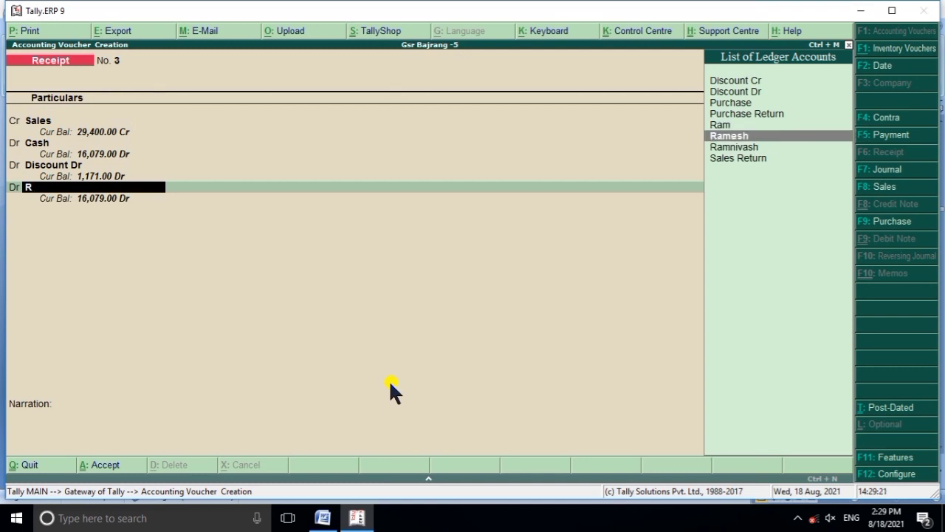
key(Return)
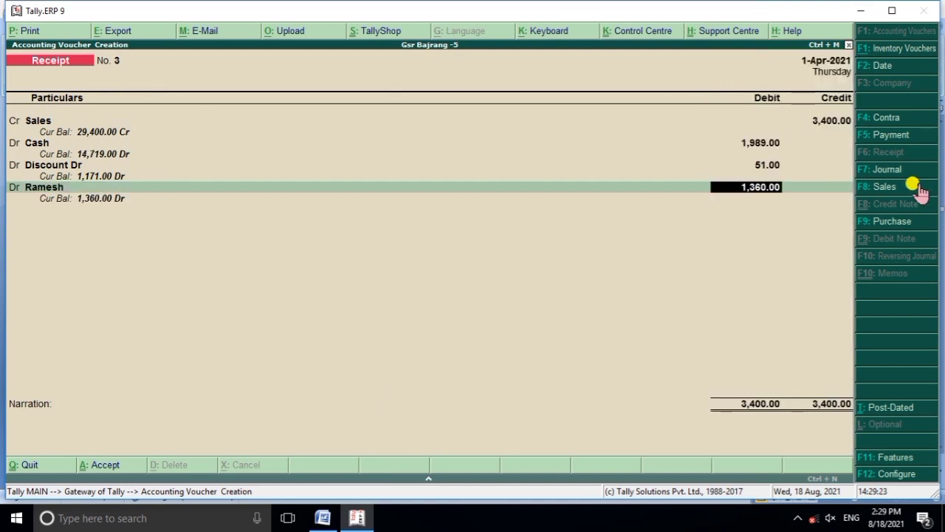
click(358, 516)
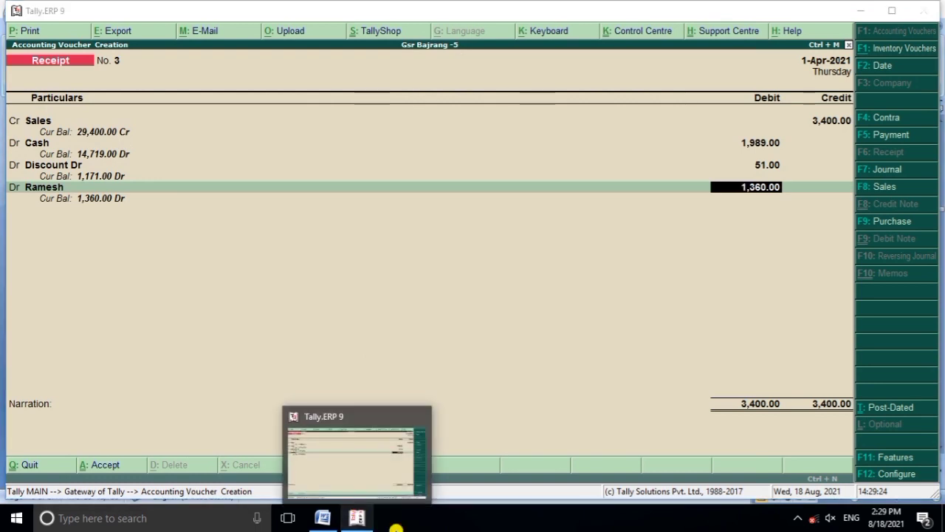
click(359, 517)
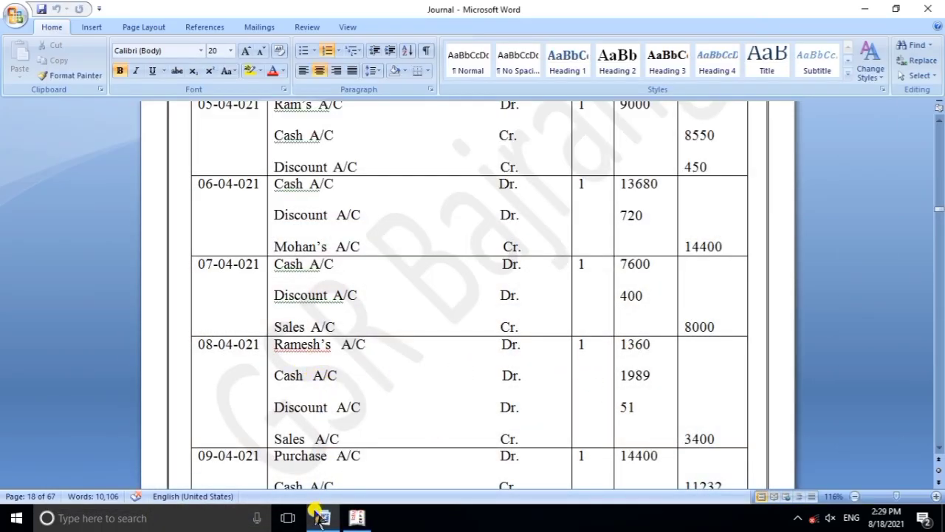
click(358, 518)
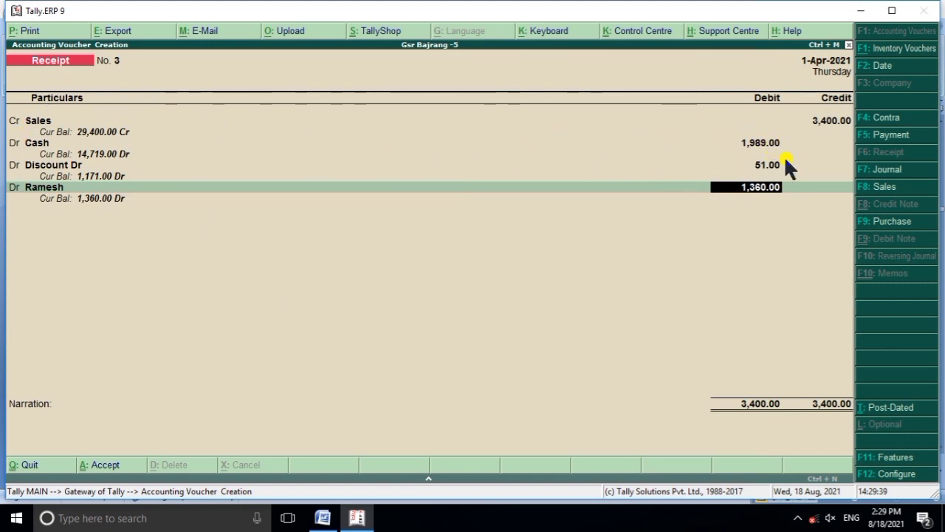
Step: Save the four-line Receipt voucher with a blank narration and return to the solved journal entries in Word
key(Return)
key(Return)
key(Return)
key(Return)
key(Return)
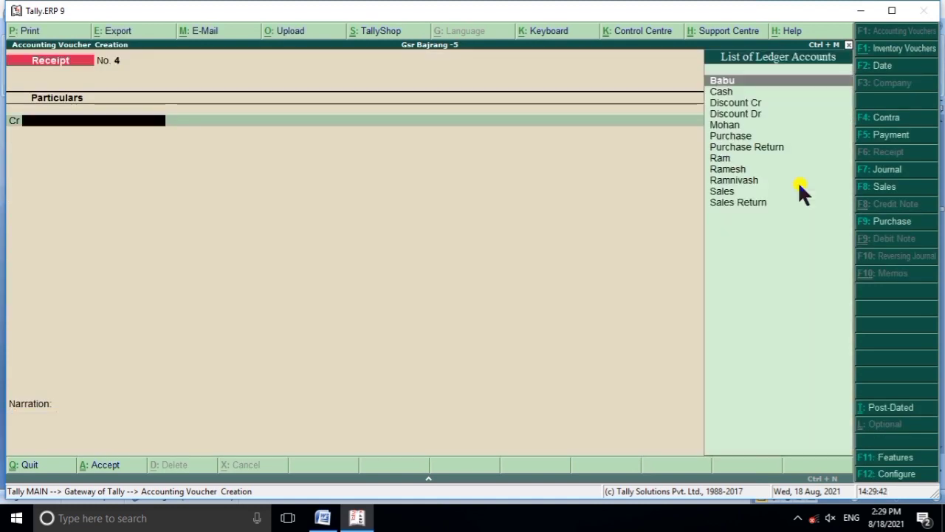
click(323, 517)
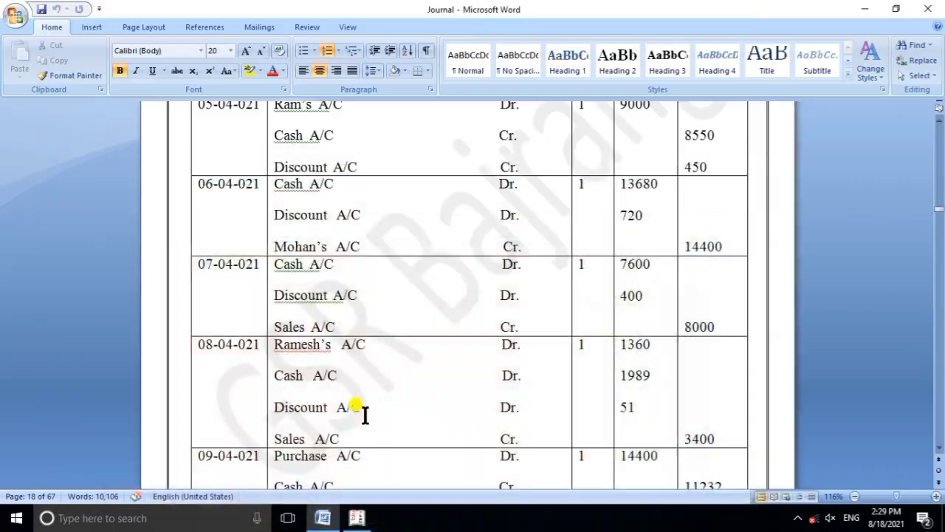
Step: Review the 09-04-021 entry and its Account – 5 question in Word, and switch to a Payment voucher in Tally
scroll(360, 404, down, 5)
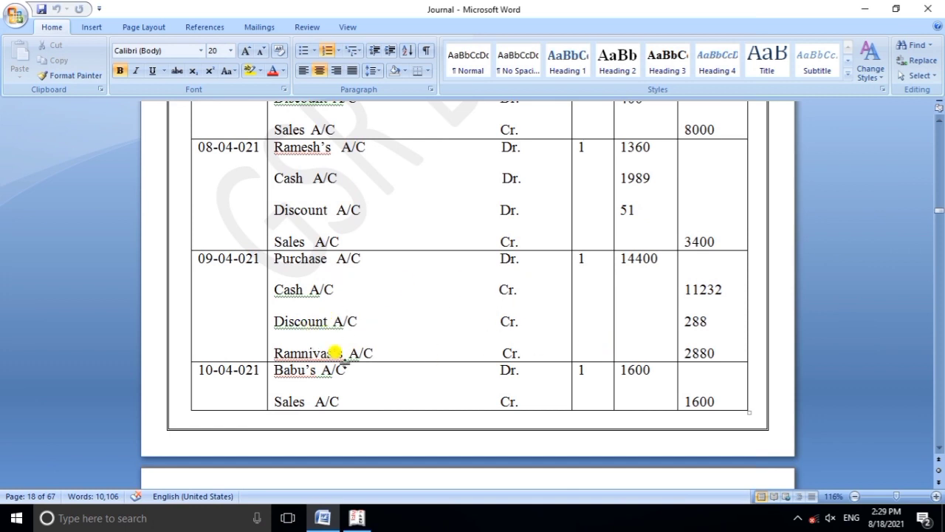
scroll(493, 378, up, 3)
scroll(493, 378, up, 15)
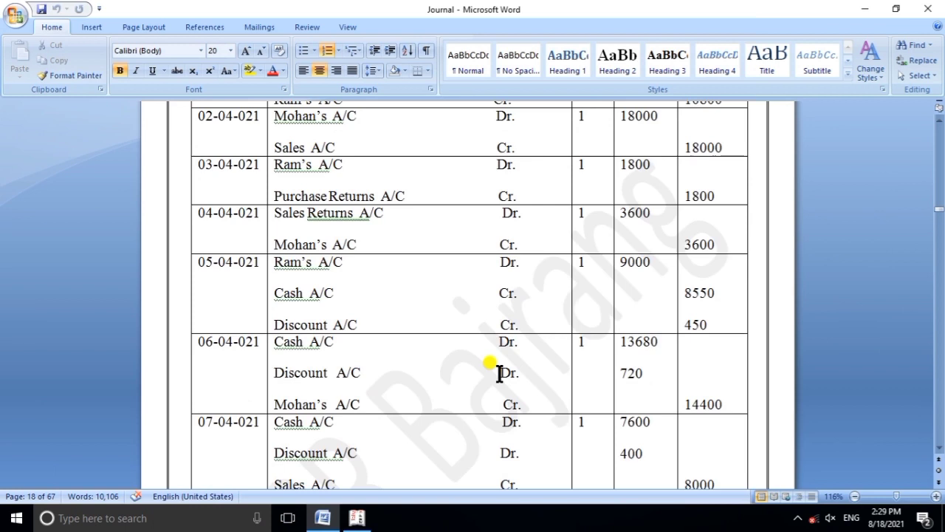
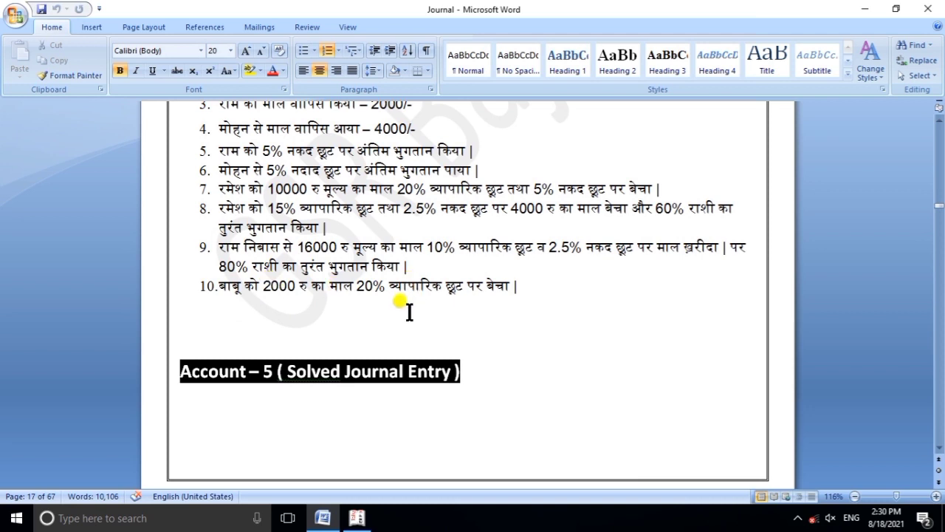
scroll(409, 312, down, 15)
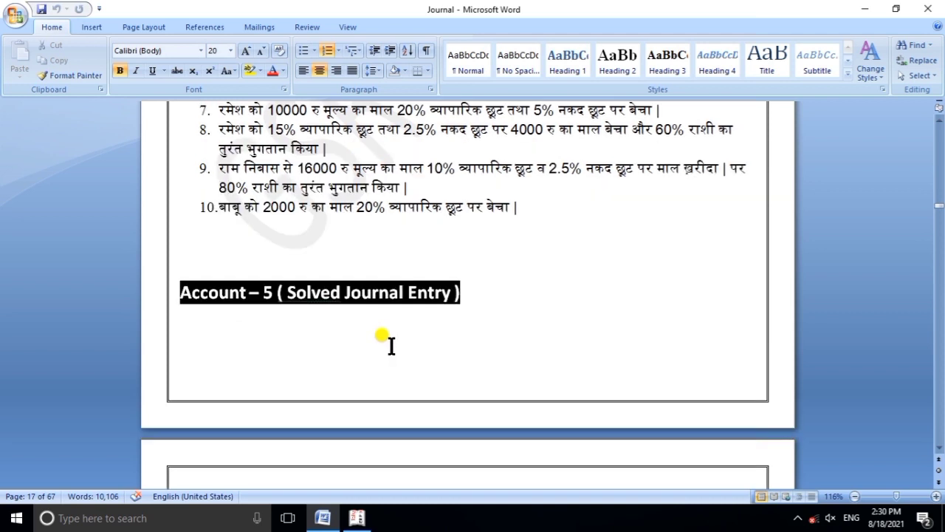
scroll(390, 341, down, 5)
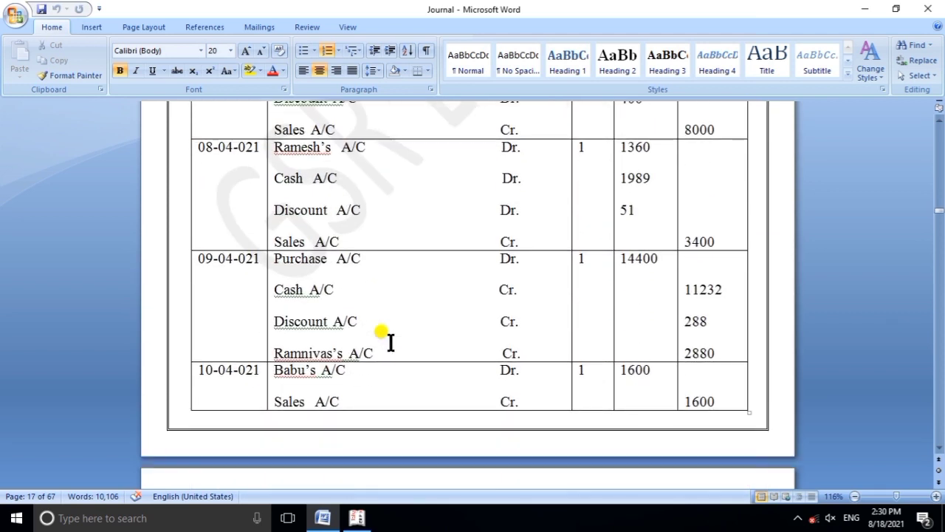
click(356, 517)
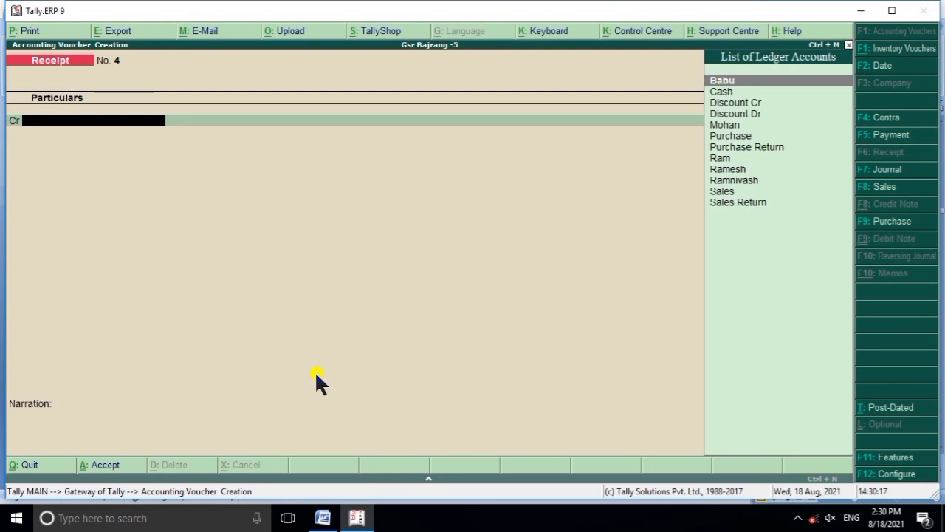
key(F5)
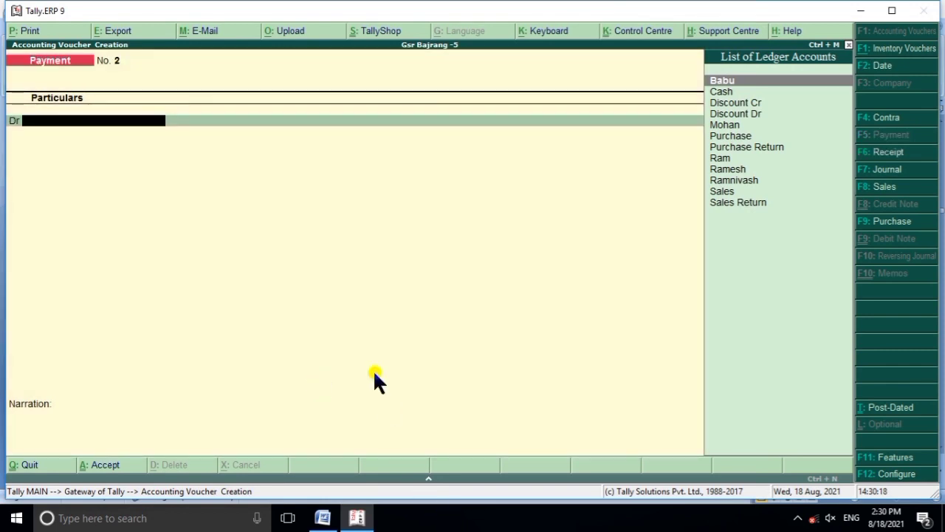
Step: Debit the Purchase ledger with 14400 in the Payment voucher, checking the ledger and amount against the 09-04-021 entry in Word
click(357, 518)
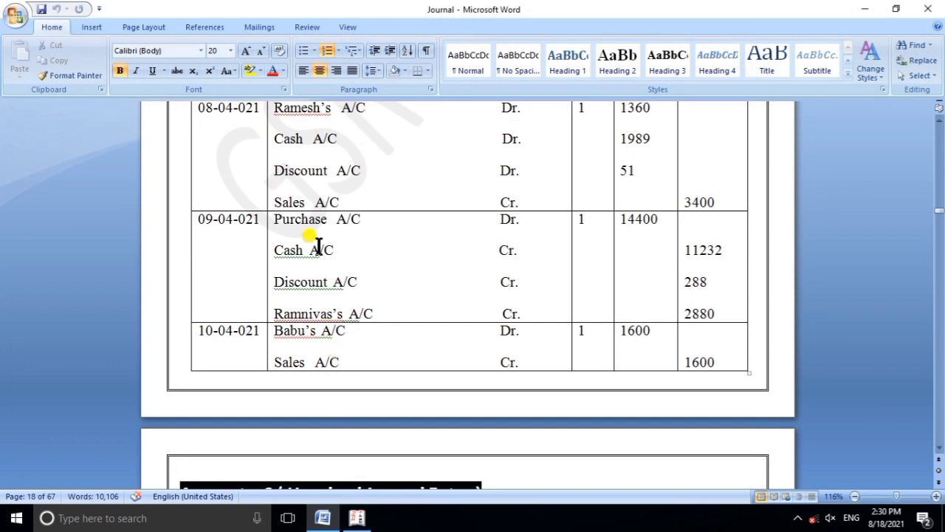
click(357, 517)
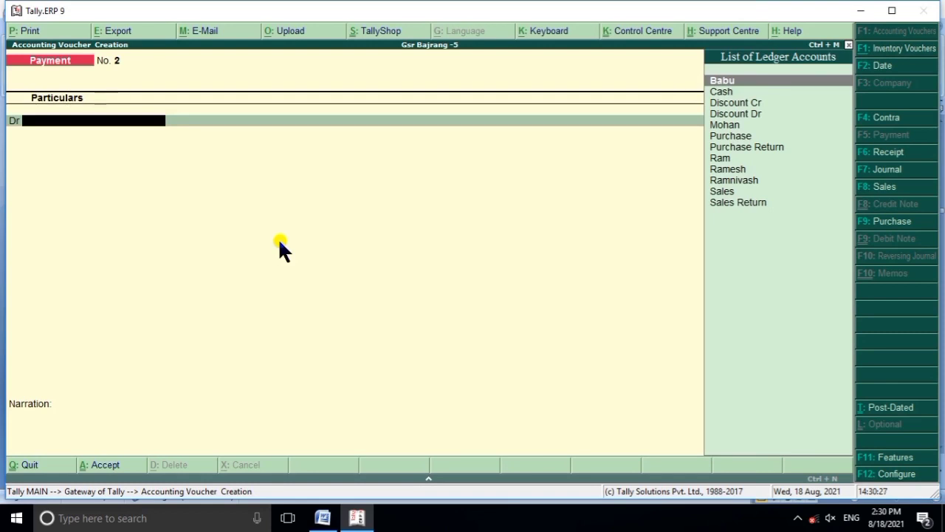
text(pur)
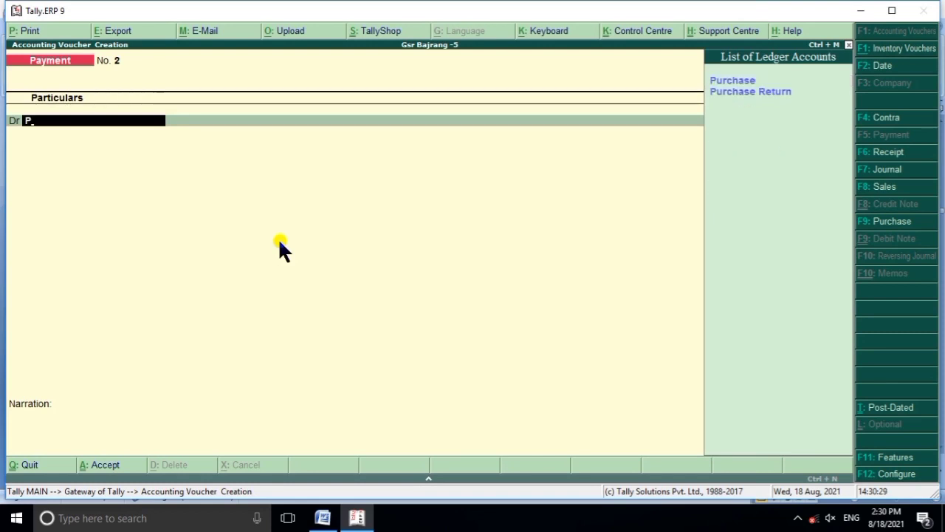
key(Return)
key(Escape)
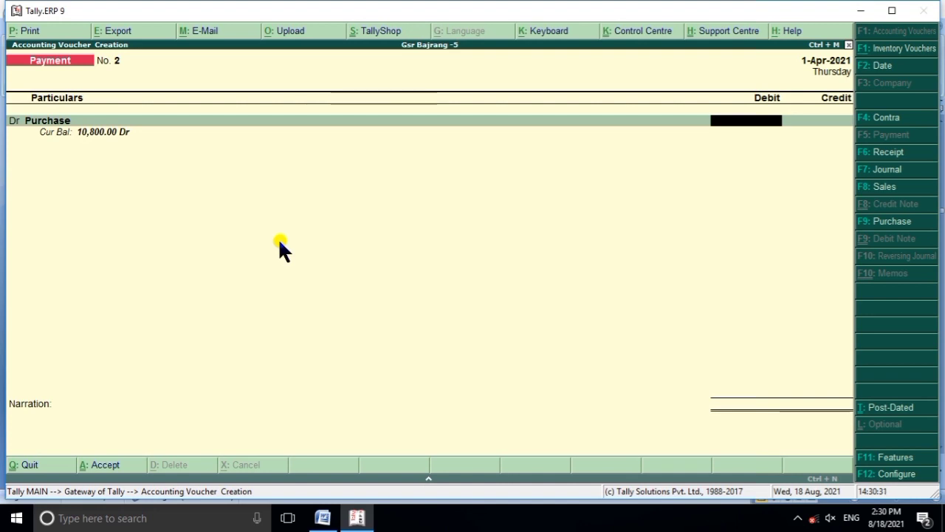
click(369, 517)
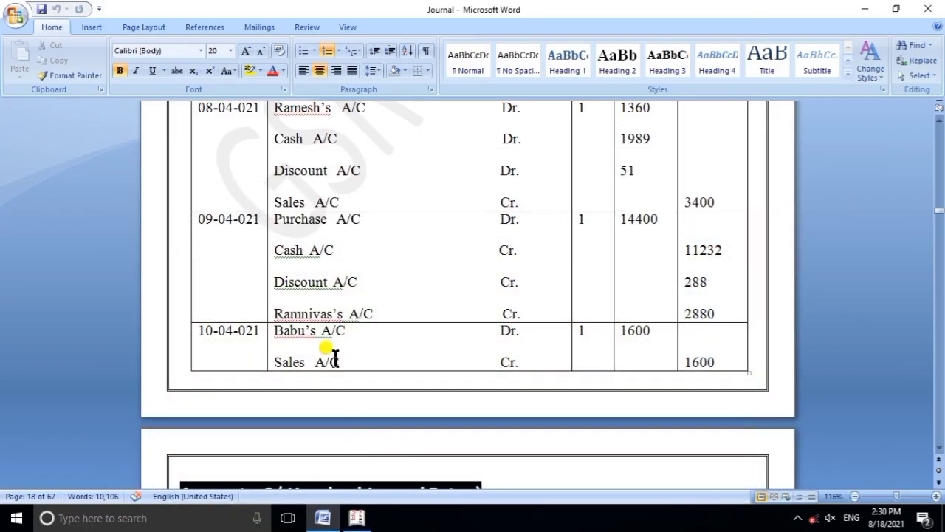
click(357, 518)
text(14,)
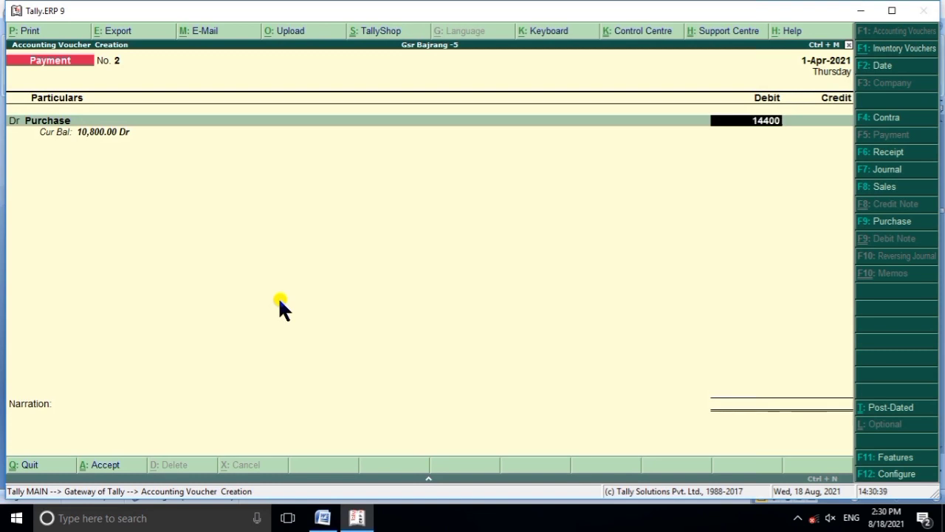
text(400)
key(Return)
key(Return)
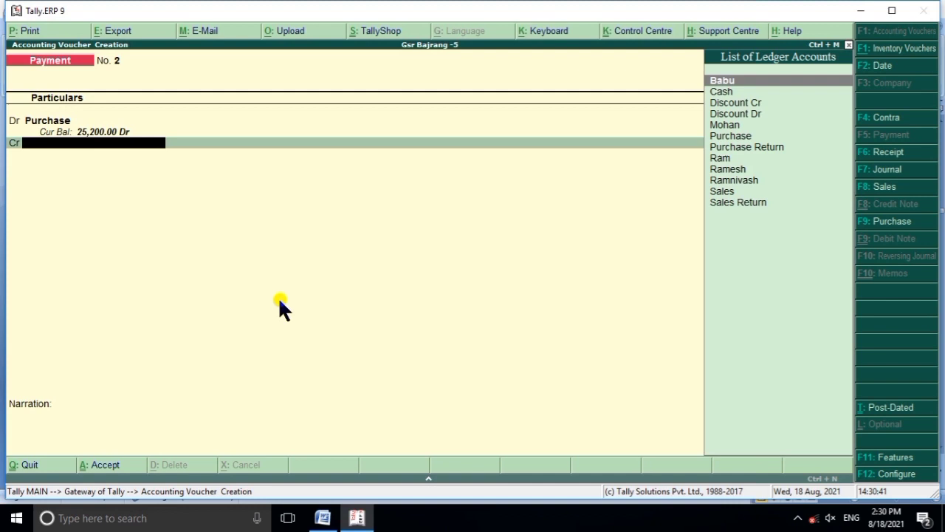
Step: Credit the Discount Cr ledger with 288 on the next voucher line, checking the discount amount in the Word entry
text(D)
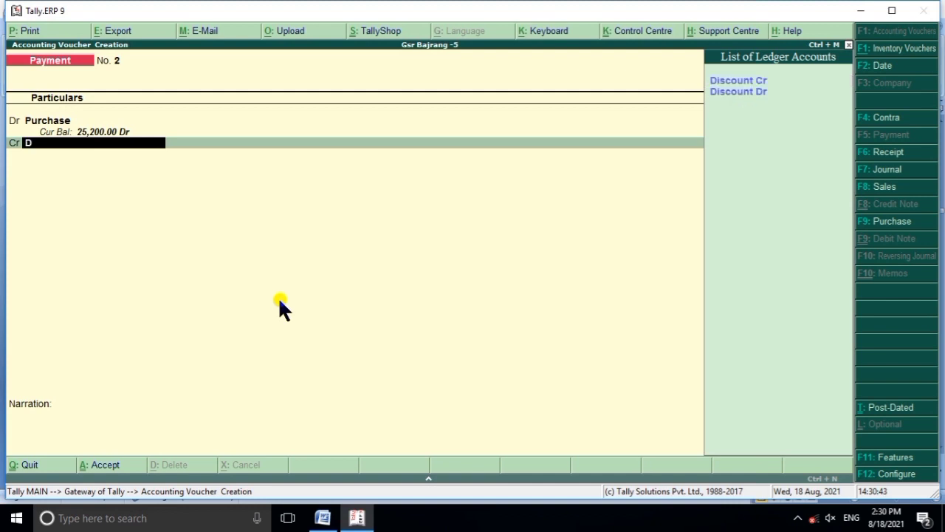
key(Down)
key(Up)
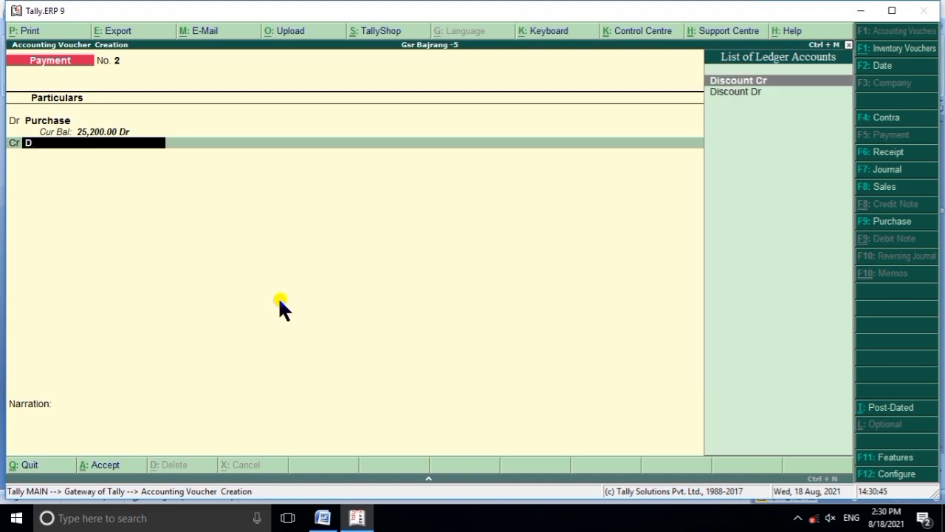
key(Return)
click(322, 517)
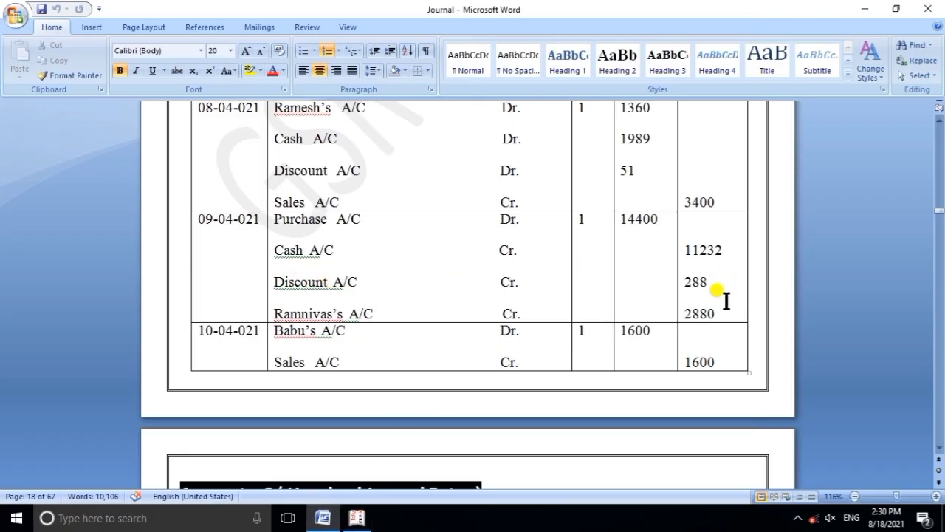
click(328, 521)
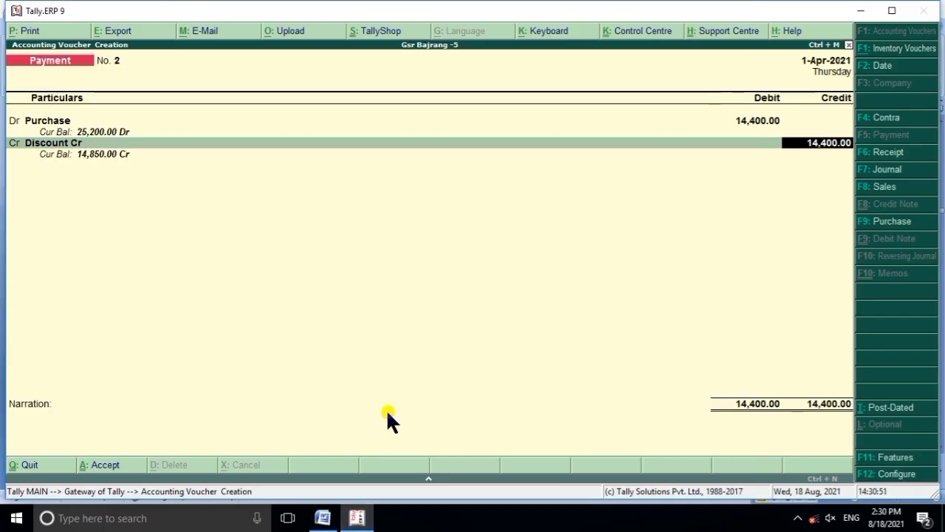
text(2)
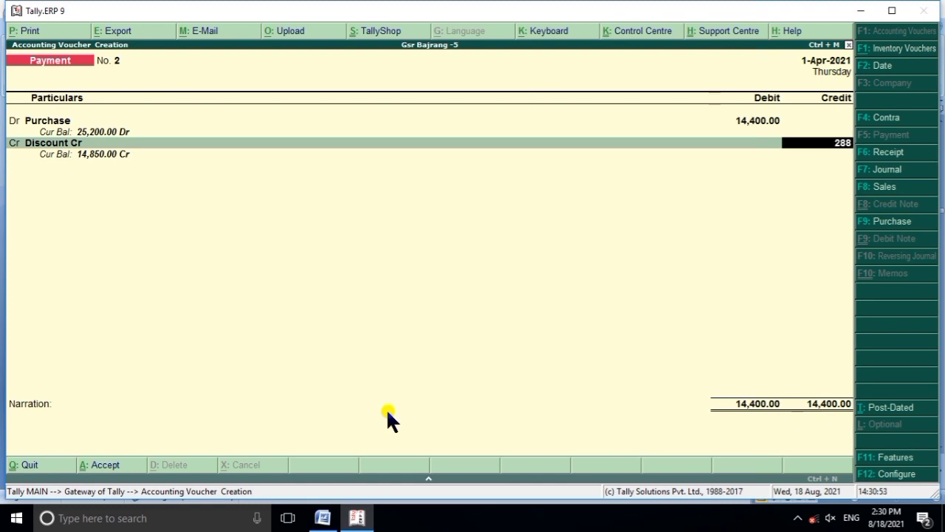
text(88)
key(Return)
key(Return)
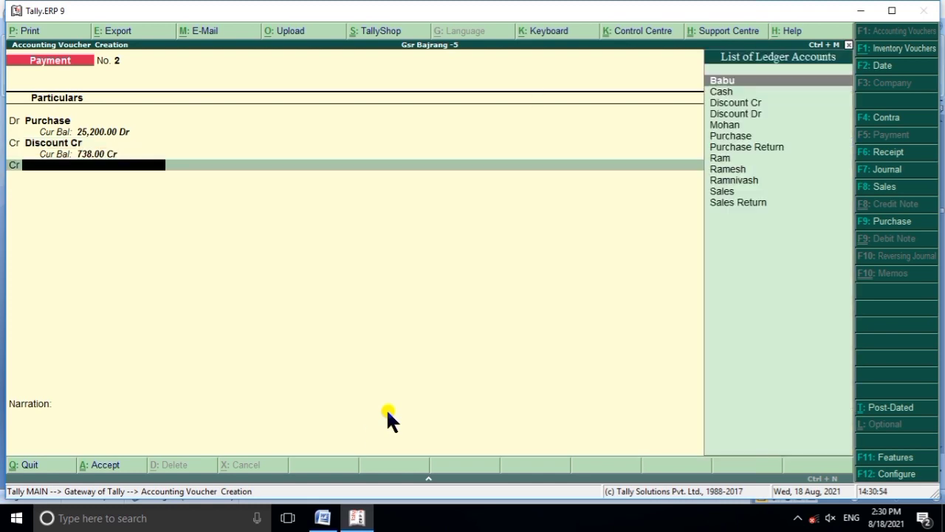
Step: Consult the Word entry for the cash amount and credit the Cash ledger with 1232 on the third voucher line
text(C)
key(Return)
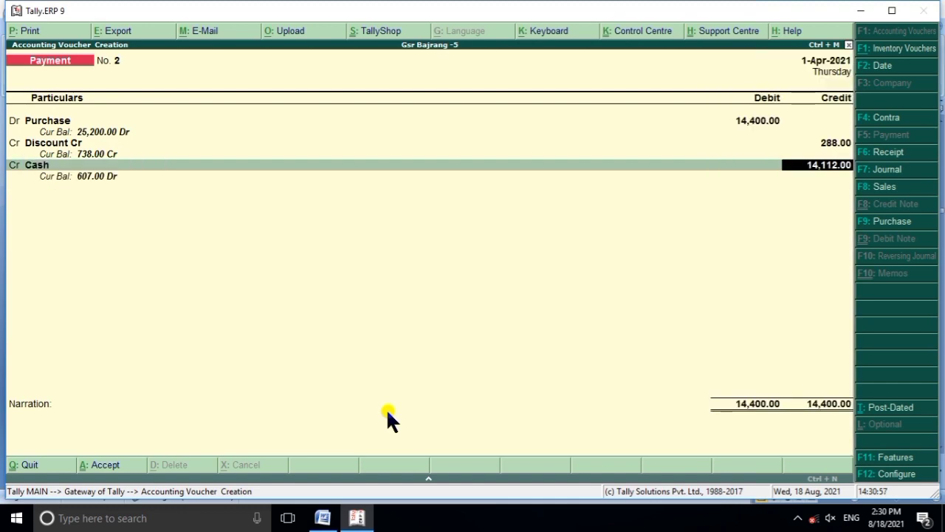
click(354, 519)
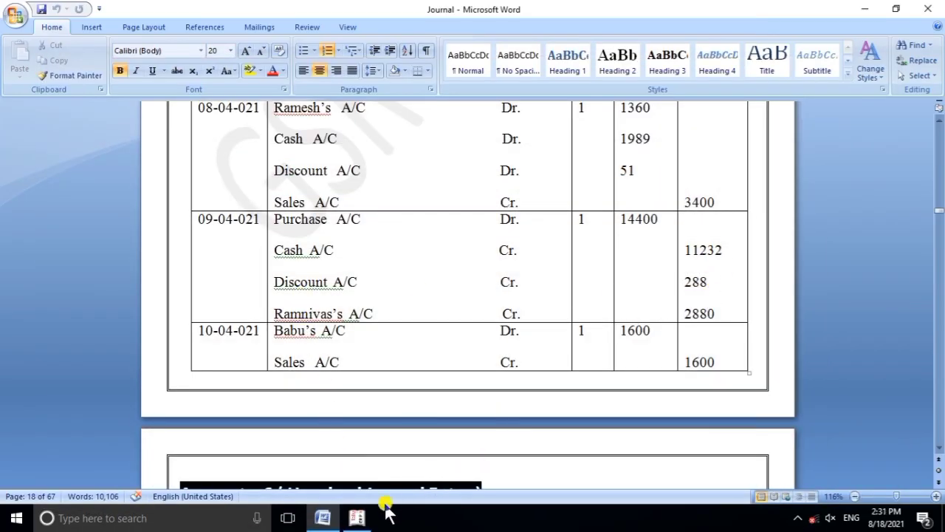
click(357, 517)
text(1)
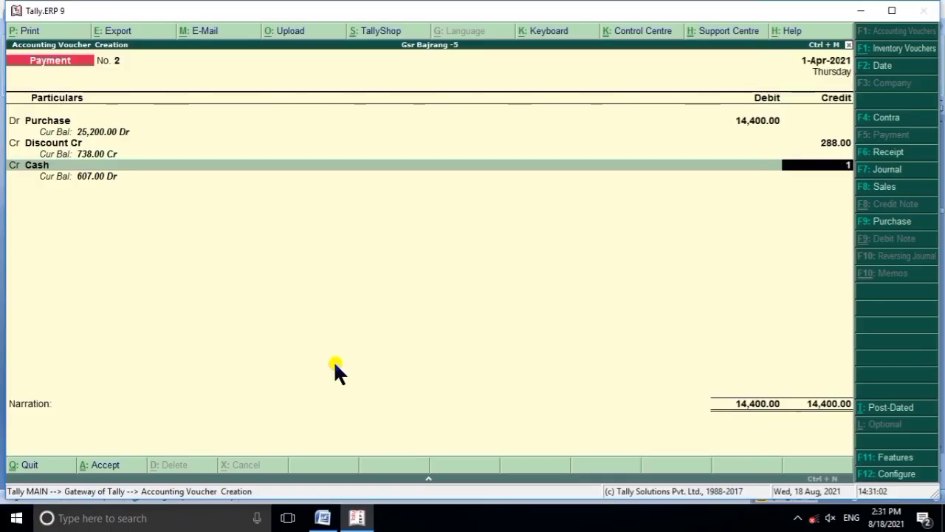
text(232)
key(Return)
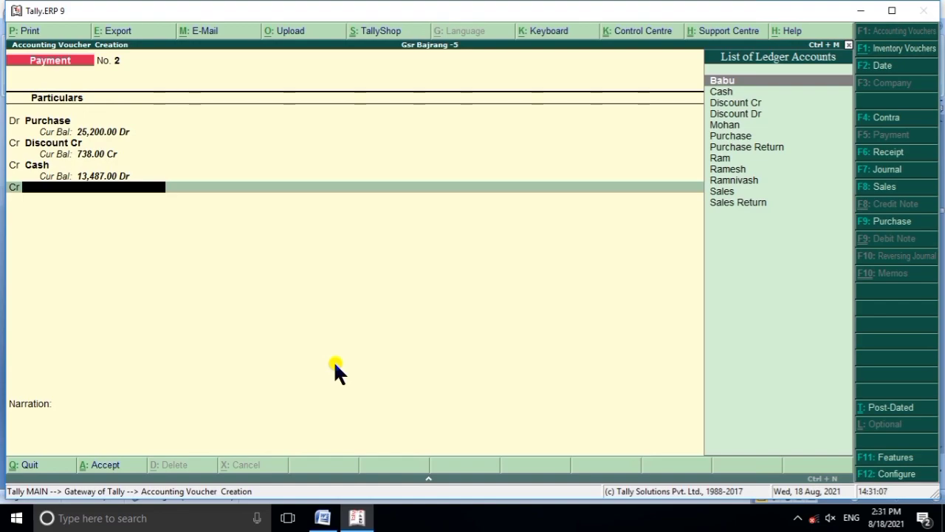
Step: Credit the supplier's ledger named in the 09-04-021 entry with the remaining 12,880.00, adjusted On Account
click(356, 518)
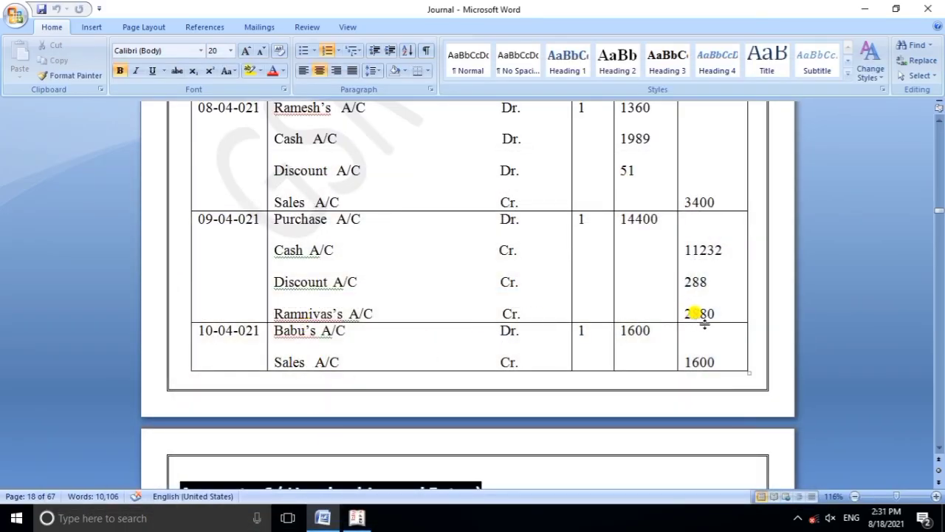
click(357, 518)
text(R)
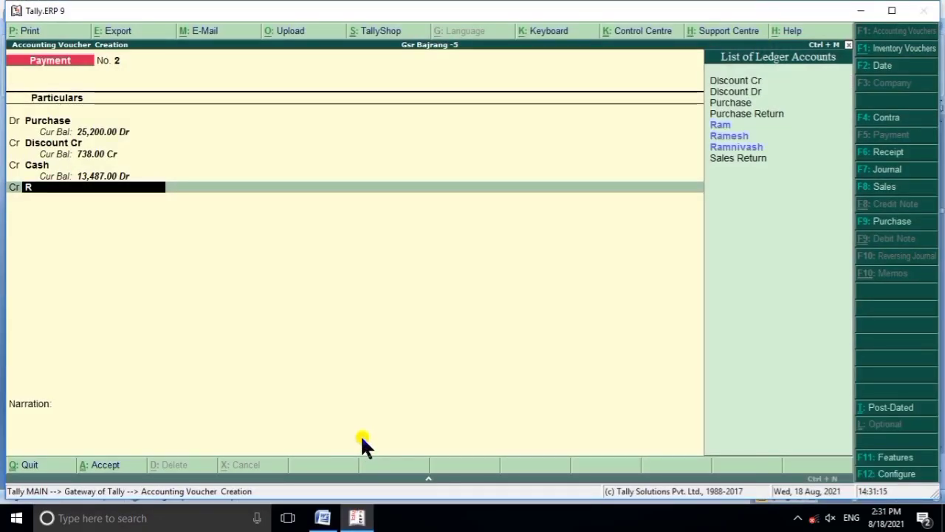
key(Down)
key(Down)
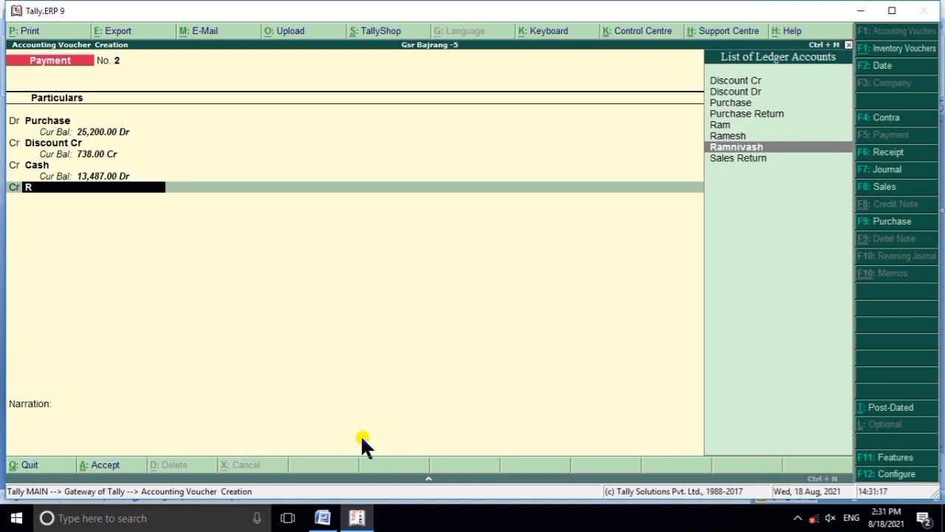
key(Return)
key(Return)
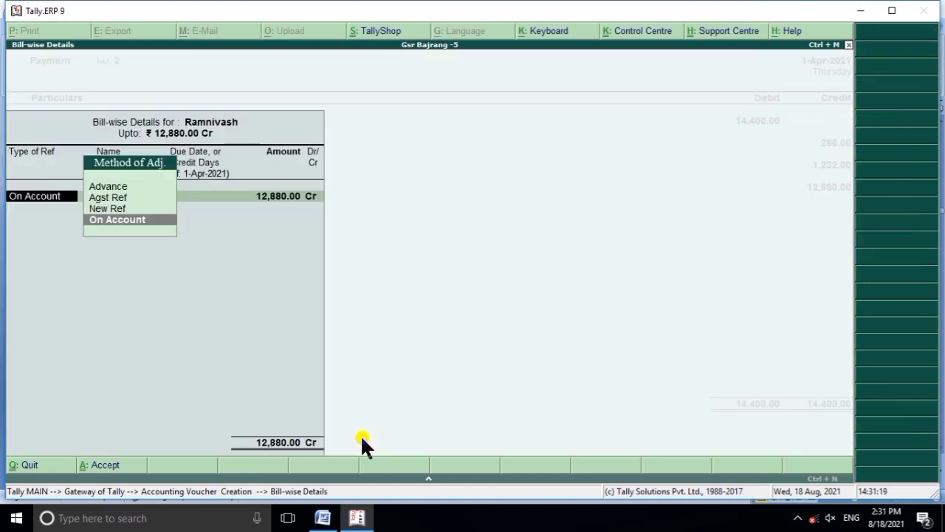
key(Return)
key(Return)
key(Return)
key(Return)
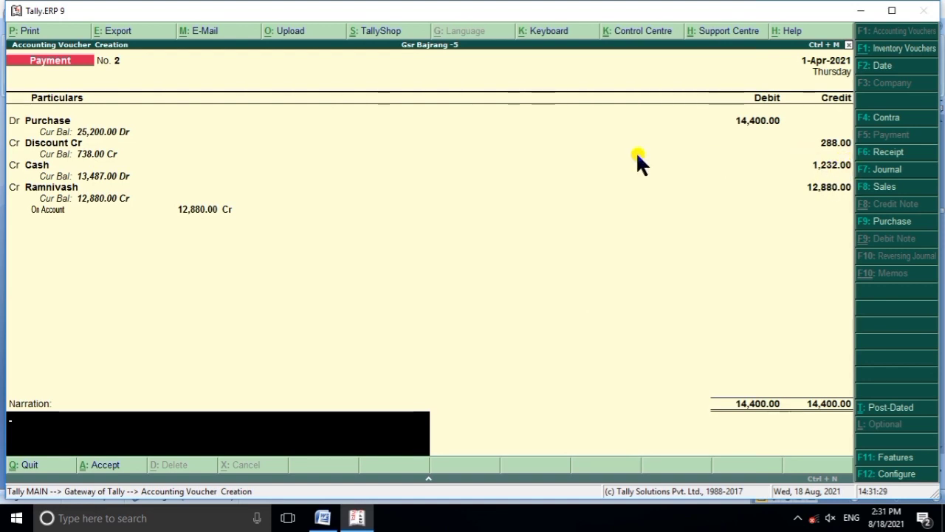
Step: Correct the Cash credit to 11232 and the supplier's On Account credit to 2,880.00 in the Payment voucher
key(BackSpace)
key(BackSpace)
key(BackSpace)
key(BackSpace)
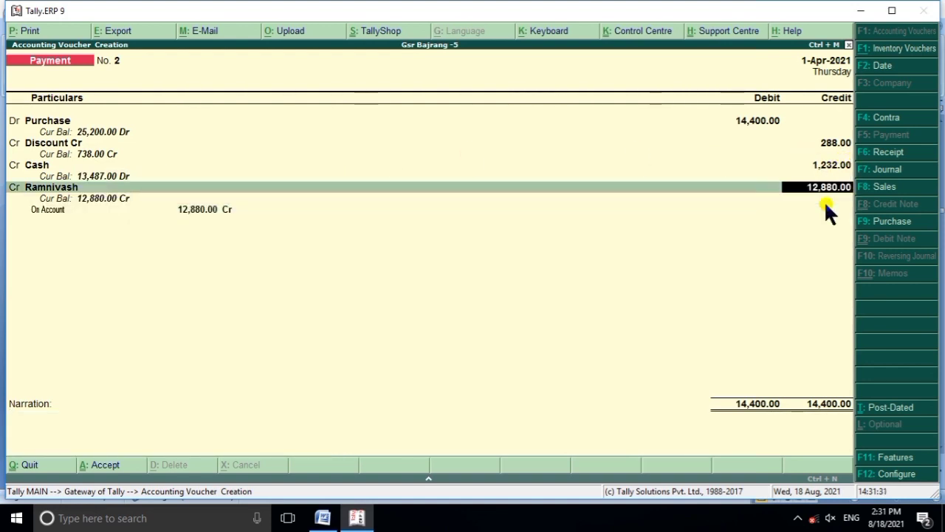
key(BackSpace)
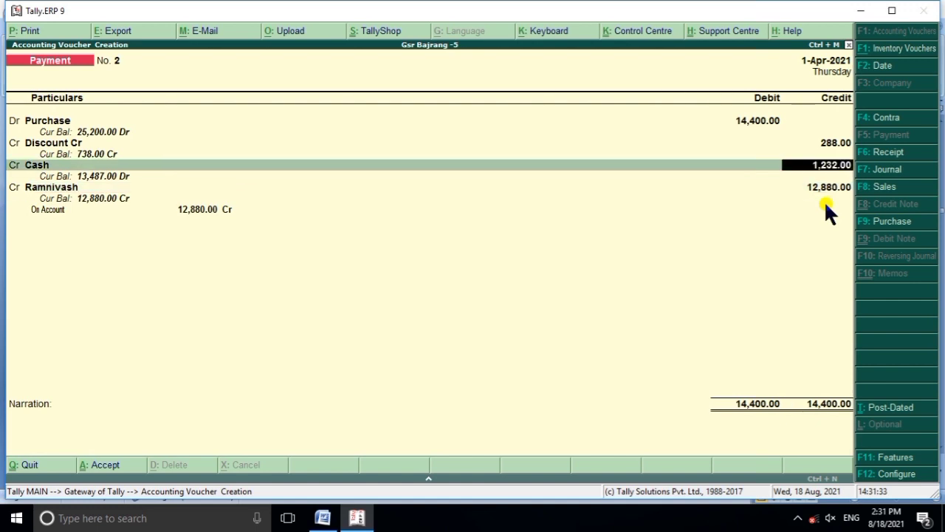
text(11,232)
key(Return)
key(Return)
key(Return)
key(Return)
key(Return)
key(Return)
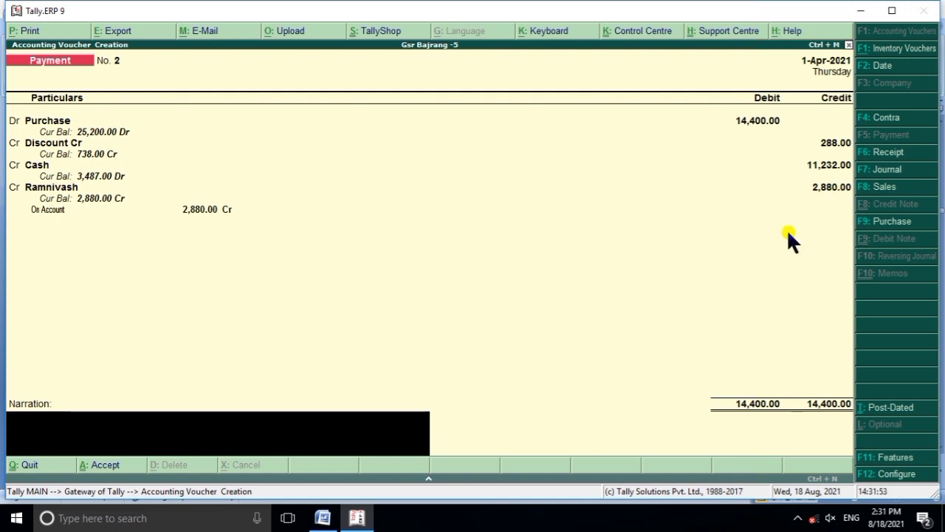
Step: Compare the Payment voucher with the 09-04-021 entry in Word and save it in Tally with a blank narration
click(322, 518)
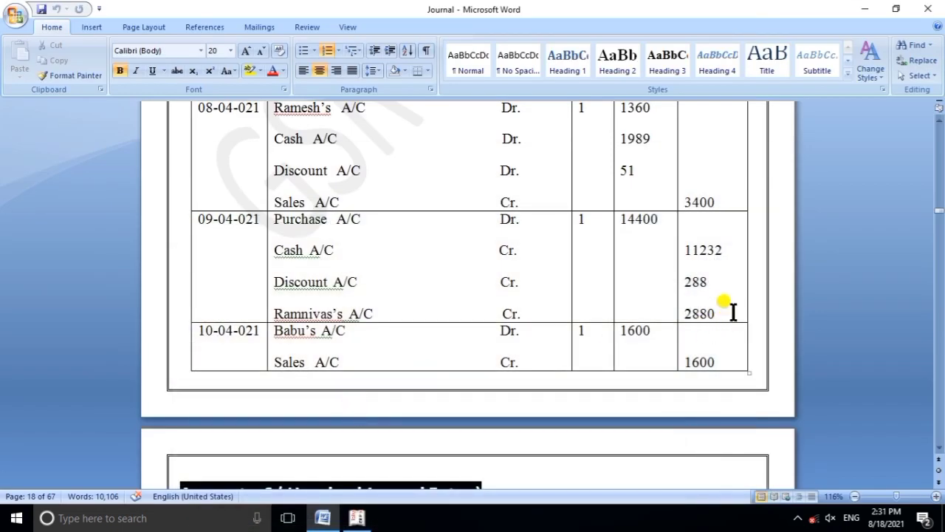
click(356, 519)
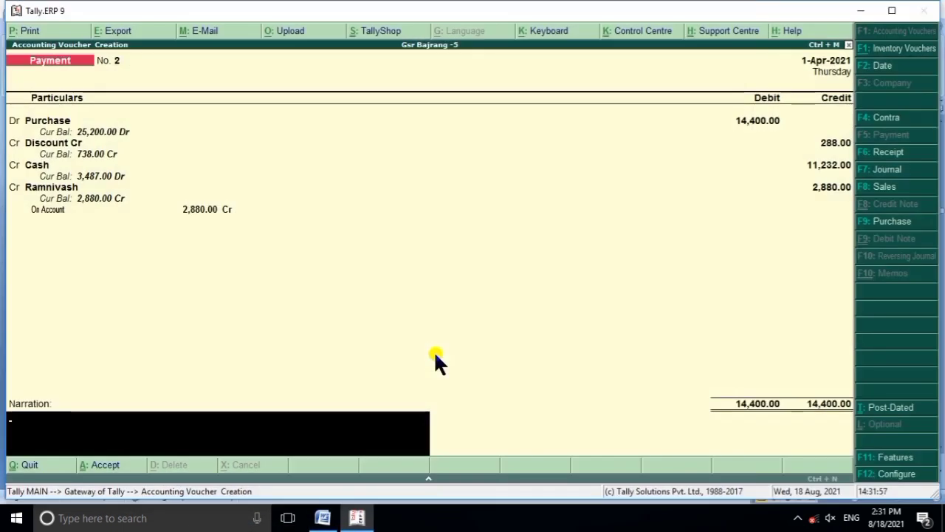
key(Return)
key(Return)
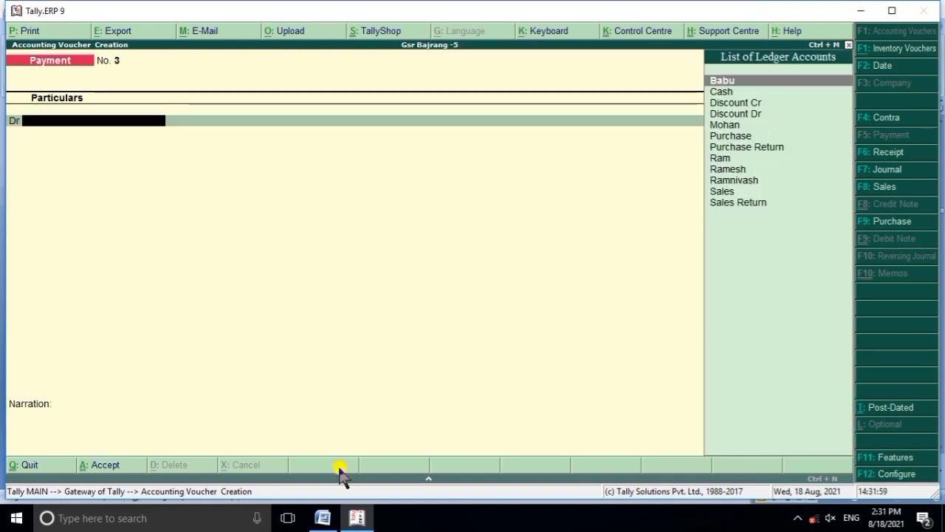
Step: Consult the 10-04-021 entry in Word and start a Sales voucher in Tally, in voucher mode with a blank reference number
click(356, 517)
scroll(332, 413, down, 1)
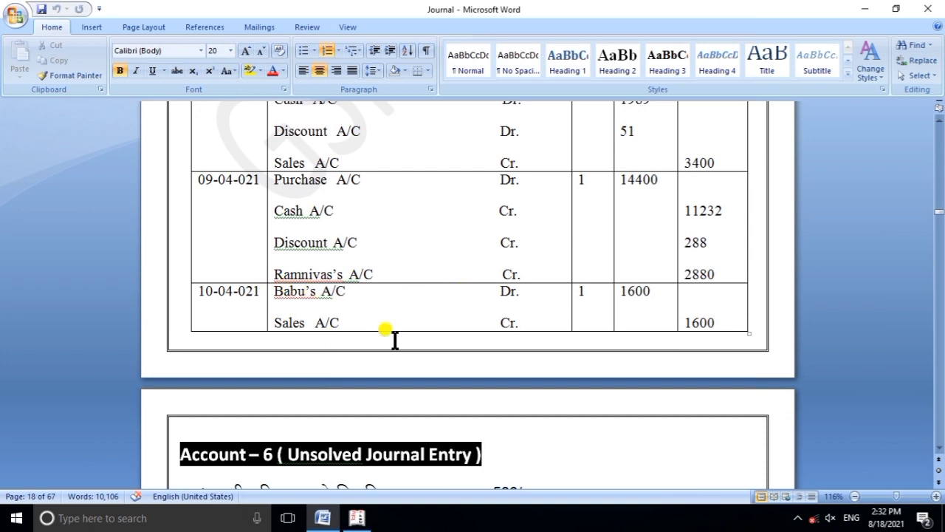
click(356, 515)
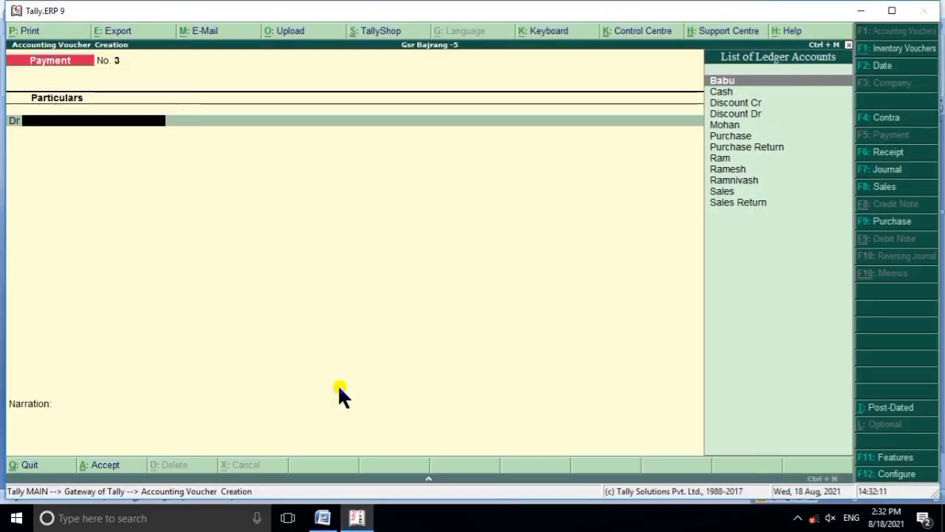
key(F8)
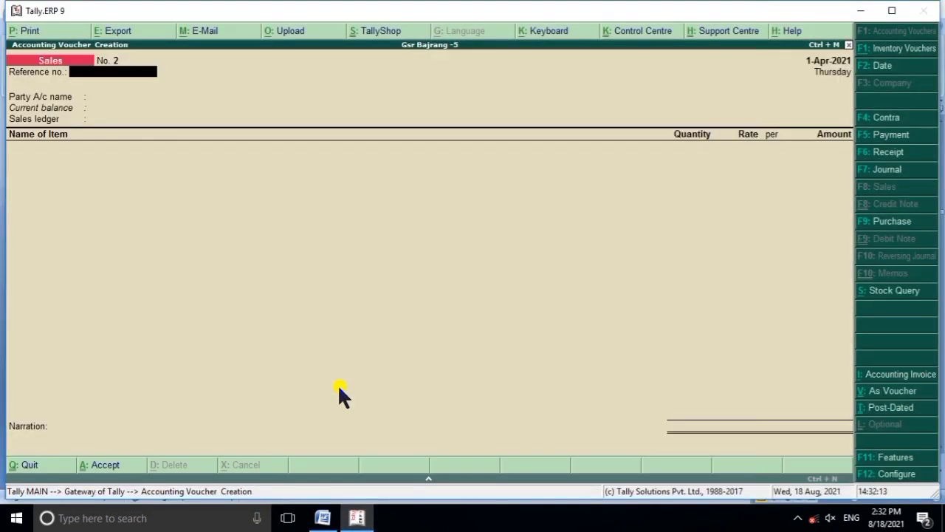
key(ctrl+v)
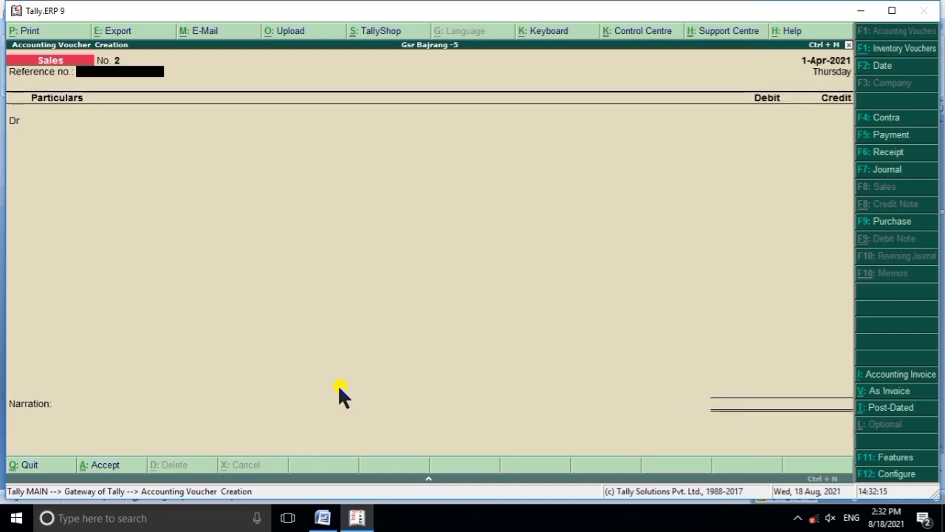
key(Return)
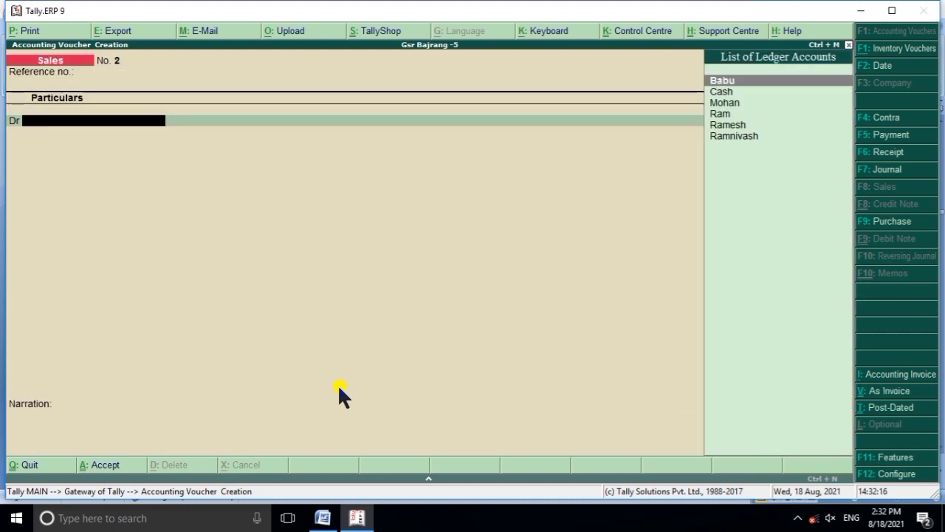
Step: Debit the customer's ledger named in the 10-04-021 entry with 1600, allocated as New Ref 2
key(Return)
key(Return)
key(Return)
key(Return)
key(Return)
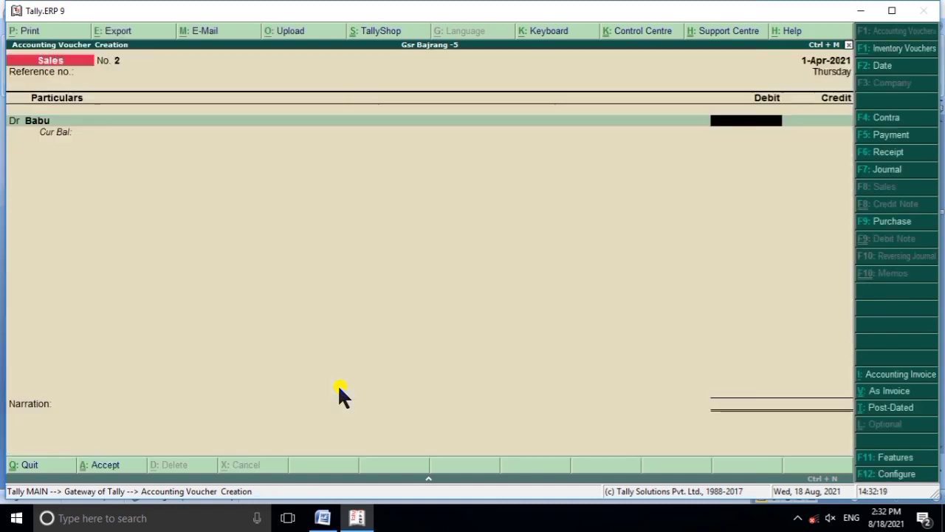
text(1600)
key(Return)
key(Return)
key(Return)
key(Return)
Step: Credit the Sales ledger with 1,600.00 without inventory items and save the Sales voucher with a blank narration
key(Return)
key(Return)
key(Return)
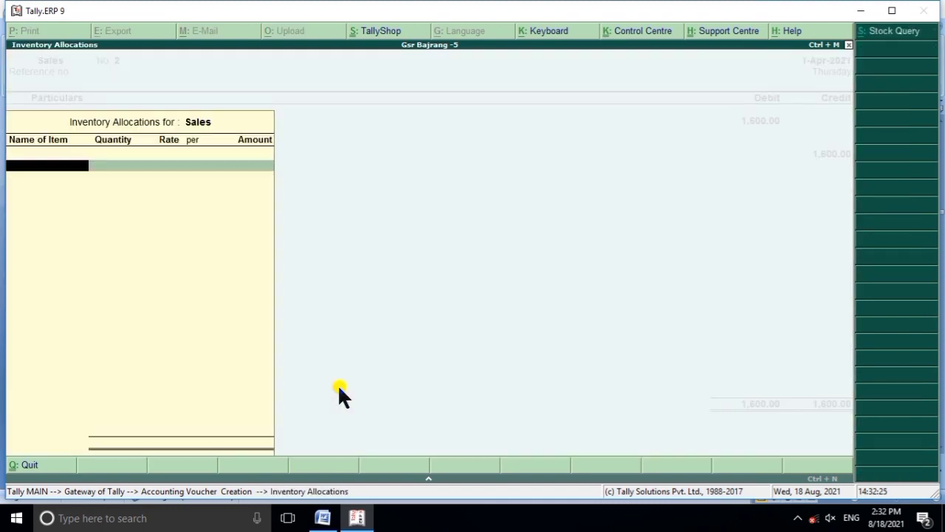
key(Return)
key(Return)
key(Return)
key(Return)
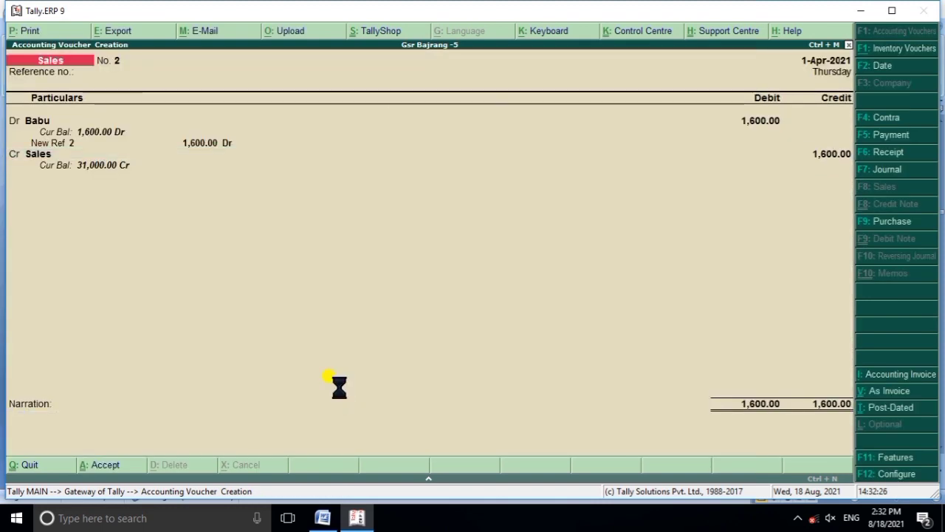
Step: Review the solved entries and the unsolved Account – 5 list in Word against the vouchers entered, and return to Tally
click(322, 518)
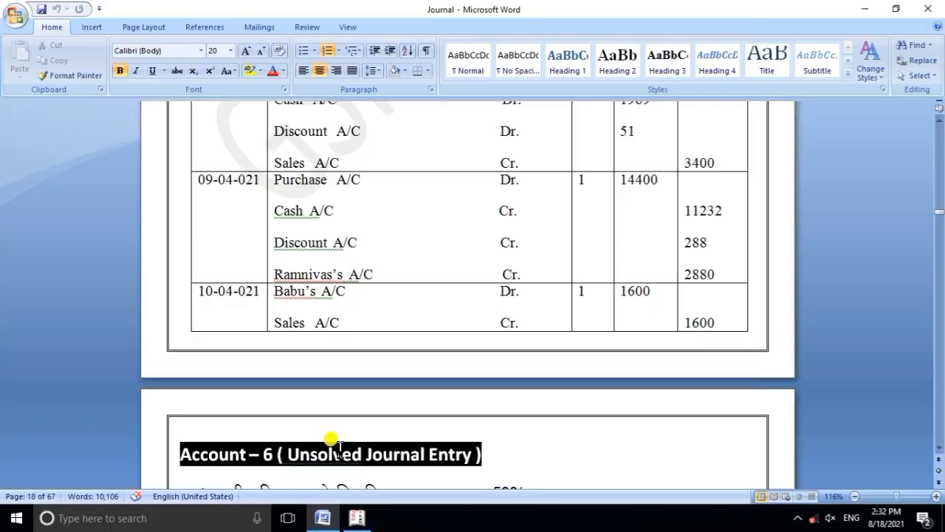
scroll(421, 326, up, 15)
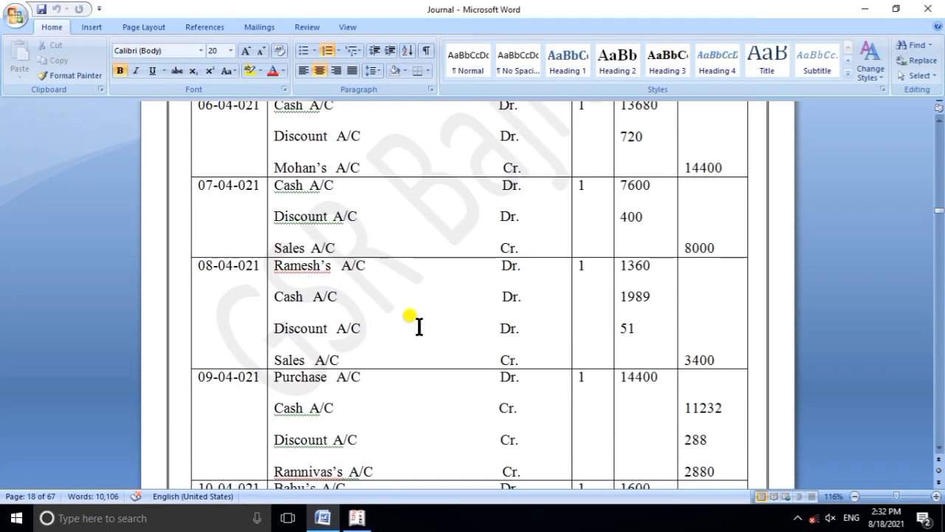
scroll(418, 323, up, 10)
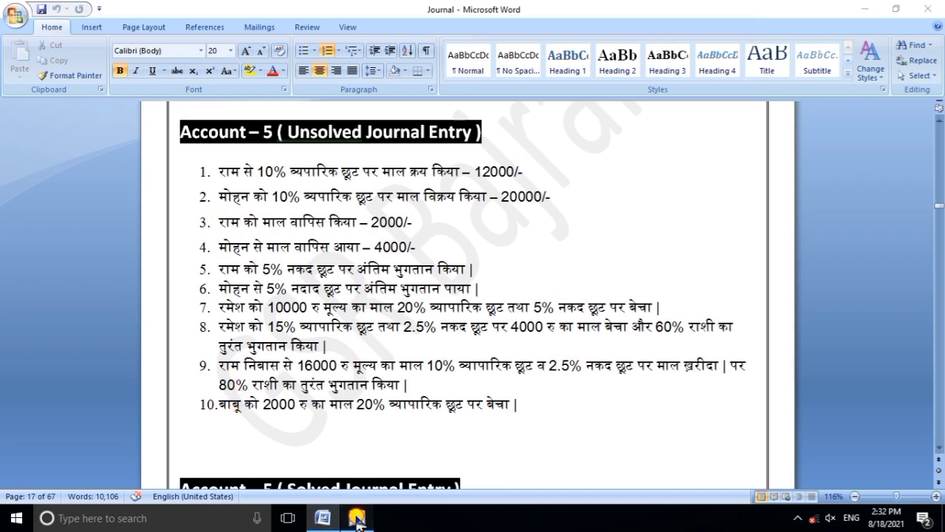
click(357, 518)
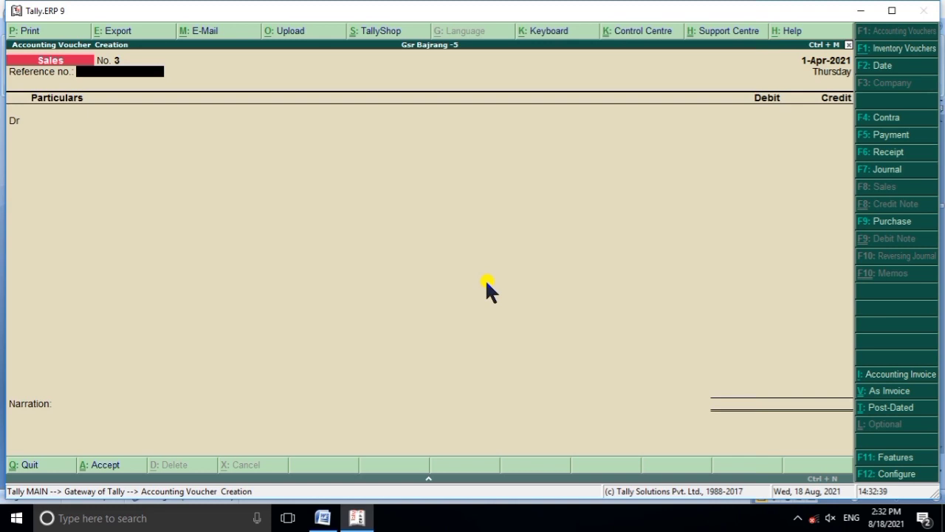
Step: Leave voucher creation without a further entry and open the Balance Sheet of Gsr Bajrang -5
key(Escape)
key(y)
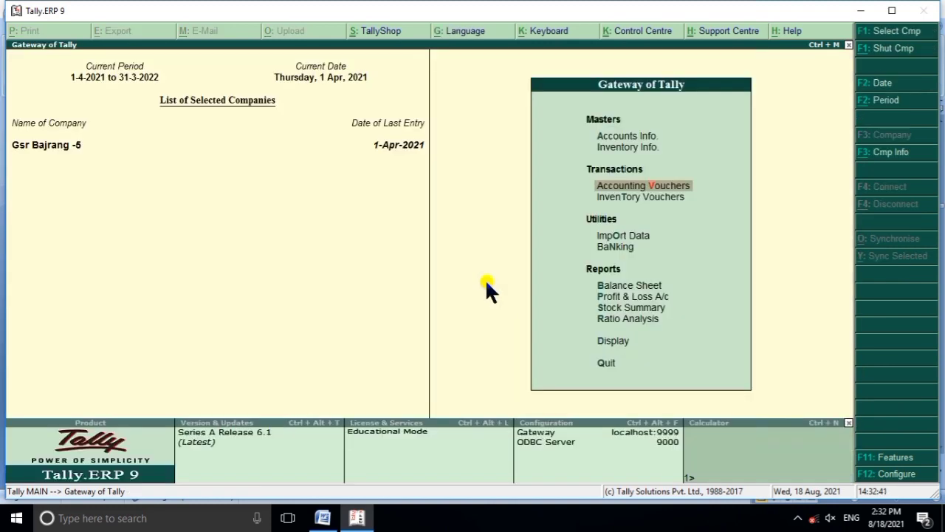
key(Down)
key(Down)
key(Down)
key(Down)
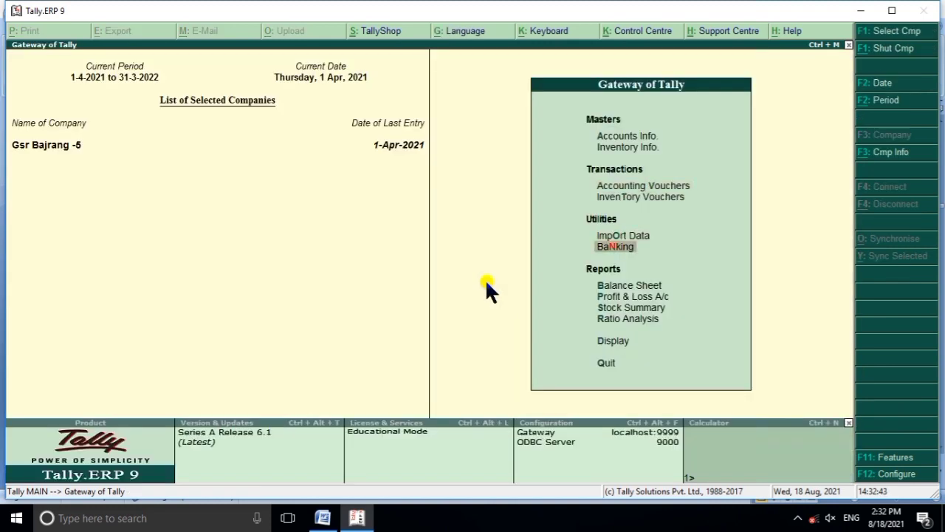
key(Return)
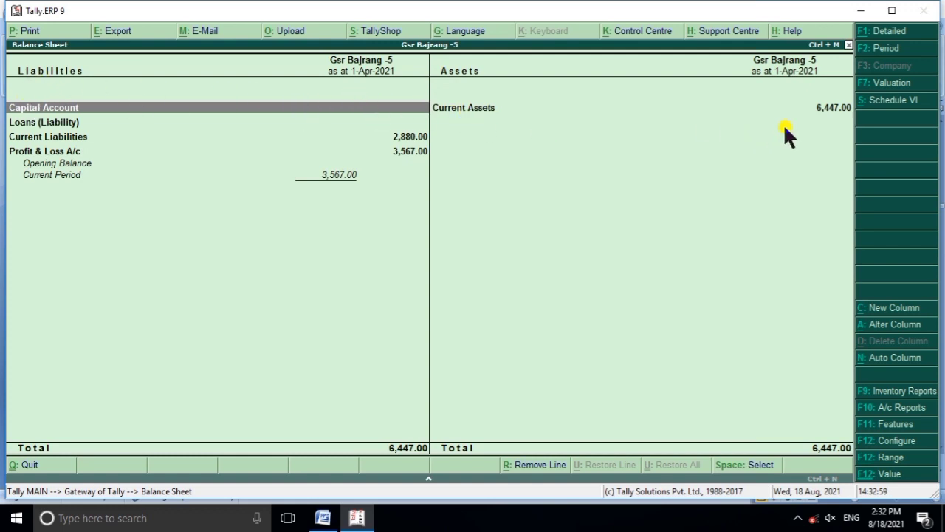
Step: Examine the Profit & Loss A/c from within the Balance Sheet and return to the Gateway of Tally
key(Down)
key(Down)
key(Down)
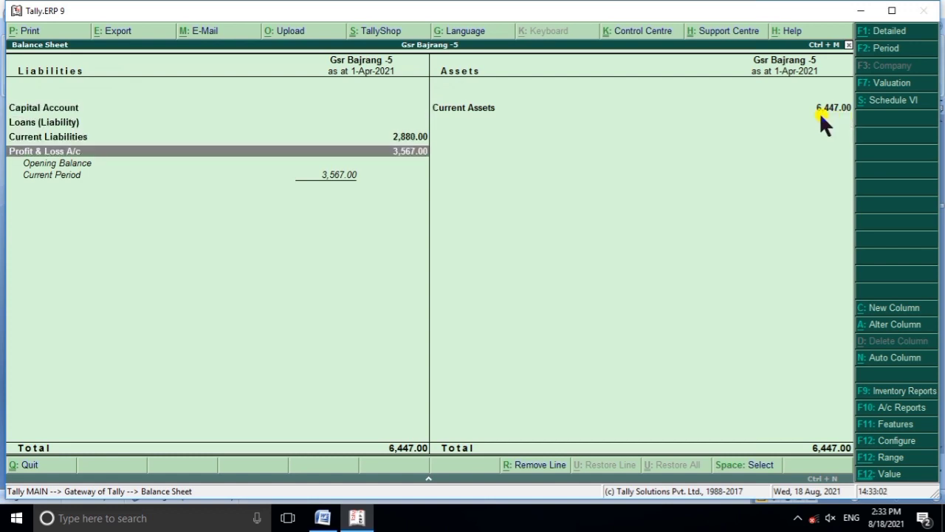
key(Return)
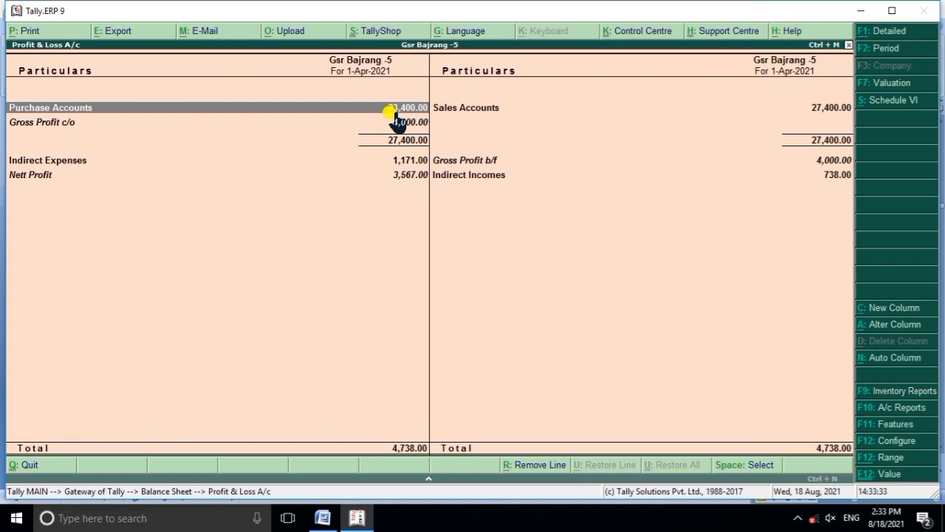
key(Escape)
key(Escape)
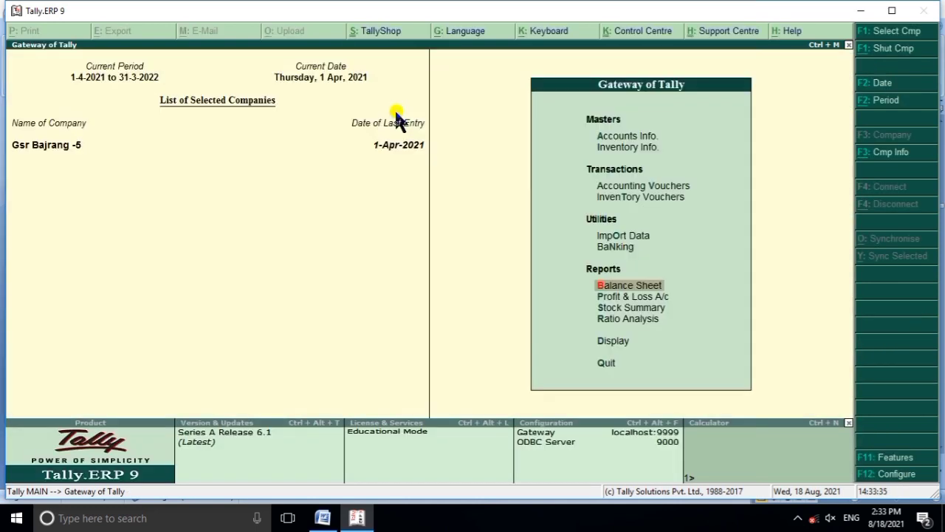